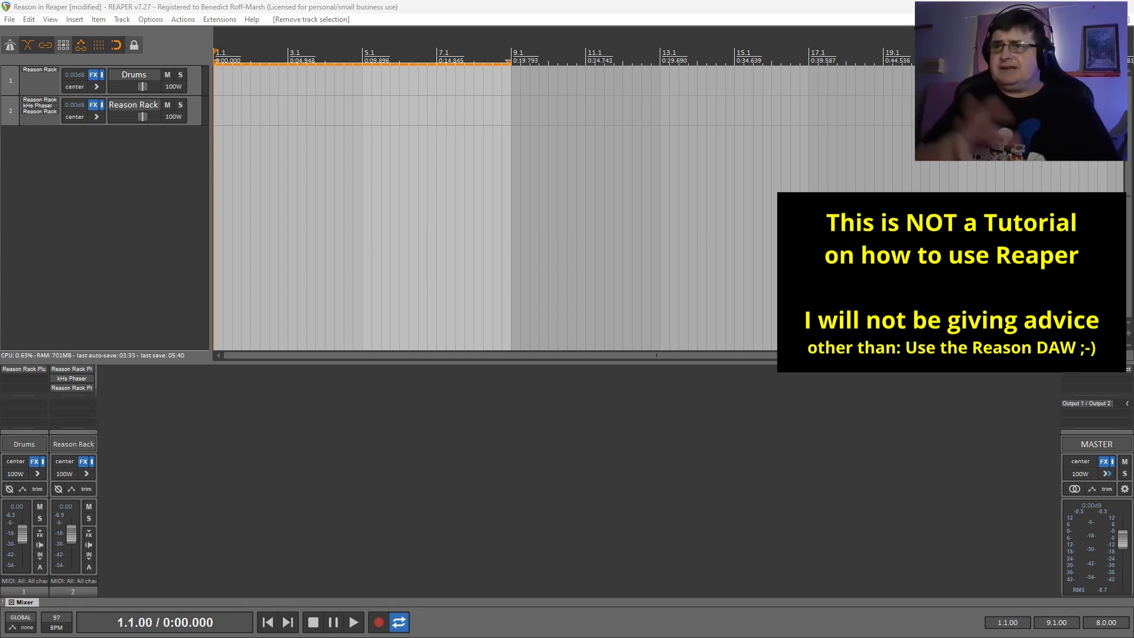
# Select the Reason Rack track and look over the Europa instrument rack in its effects chain before closing the chain
pyautogui.click(15, 113)
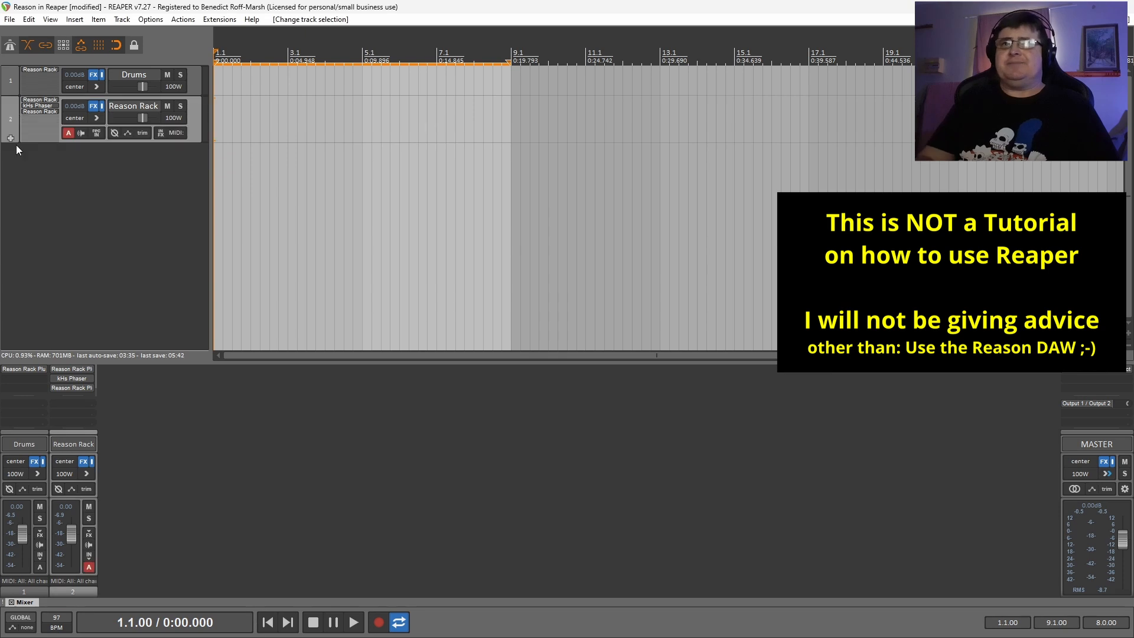
pyautogui.click(95, 108)
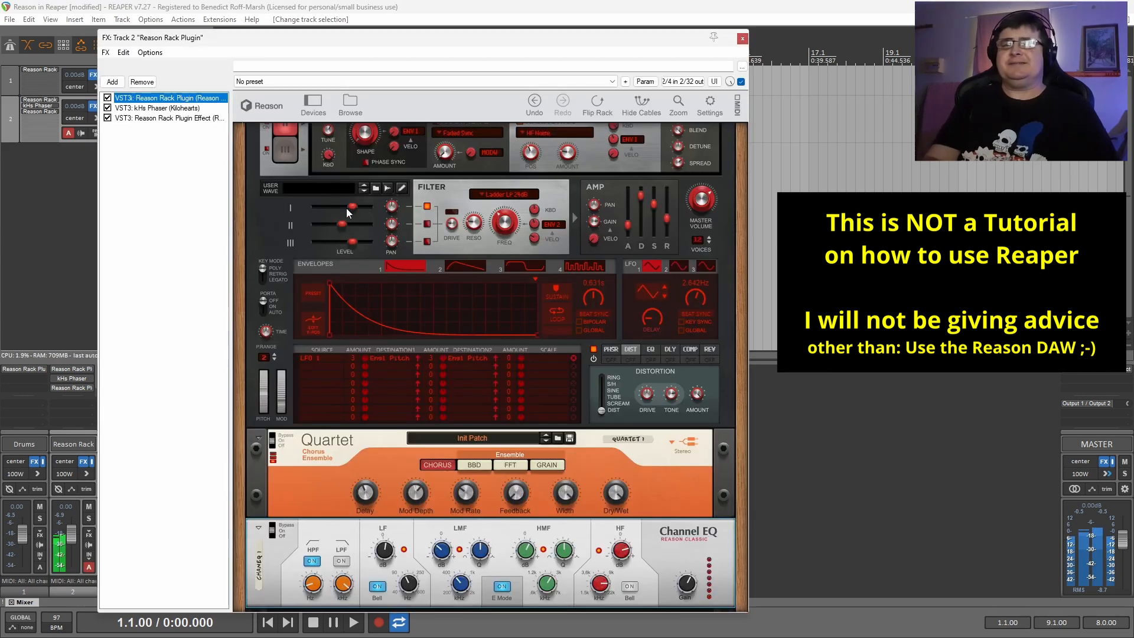
pyautogui.click(499, 340)
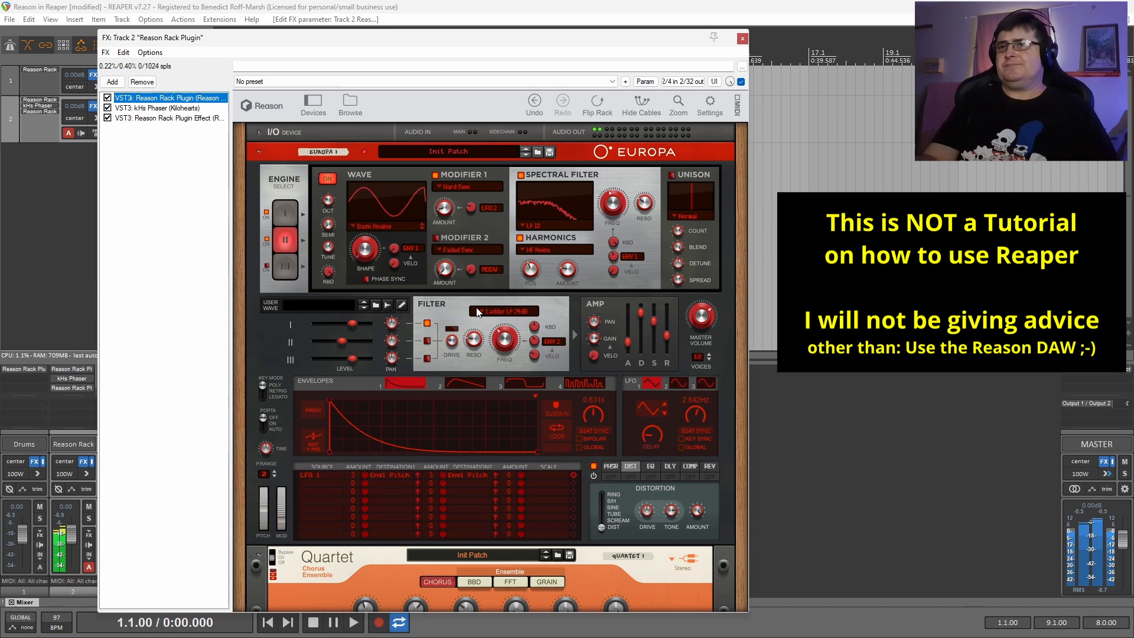
pyautogui.click(743, 38)
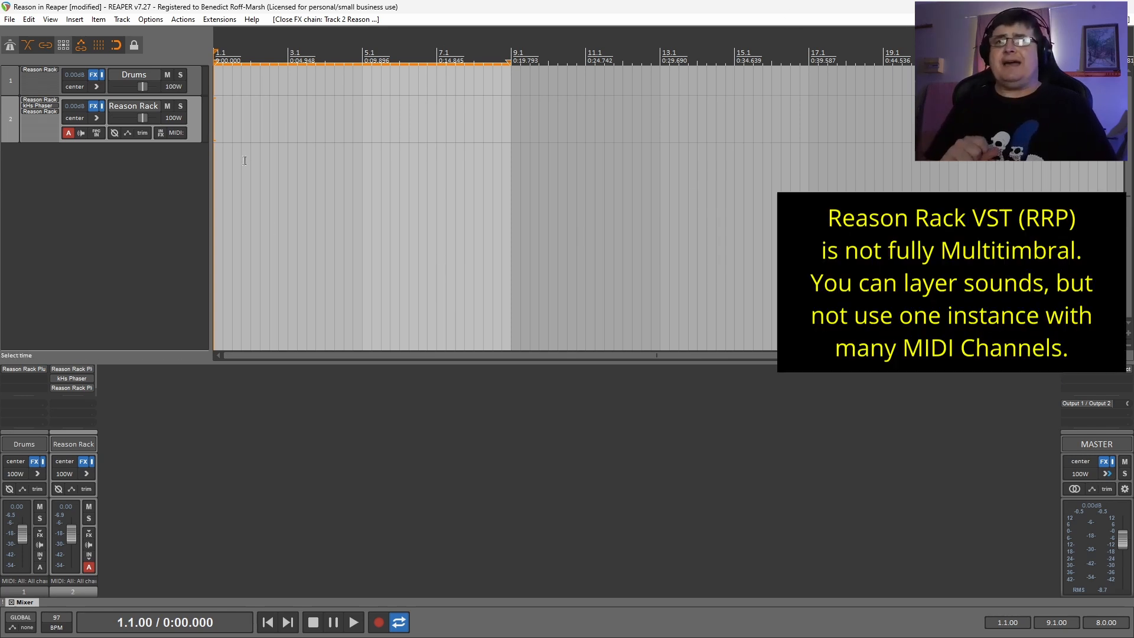
# Reopen the Reason Rack track's effects chain on the Europa rack and move its window slightly higher
pyautogui.click(94, 106)
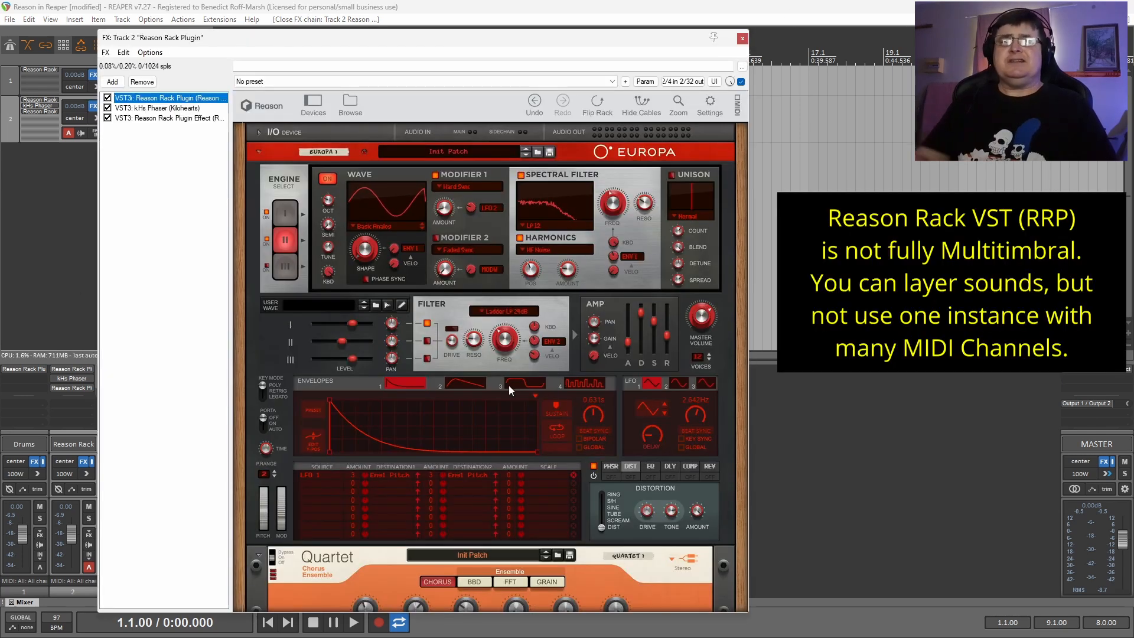
pyautogui.scroll(-5, 509, 385)
pyautogui.scroll(5, 534, 402)
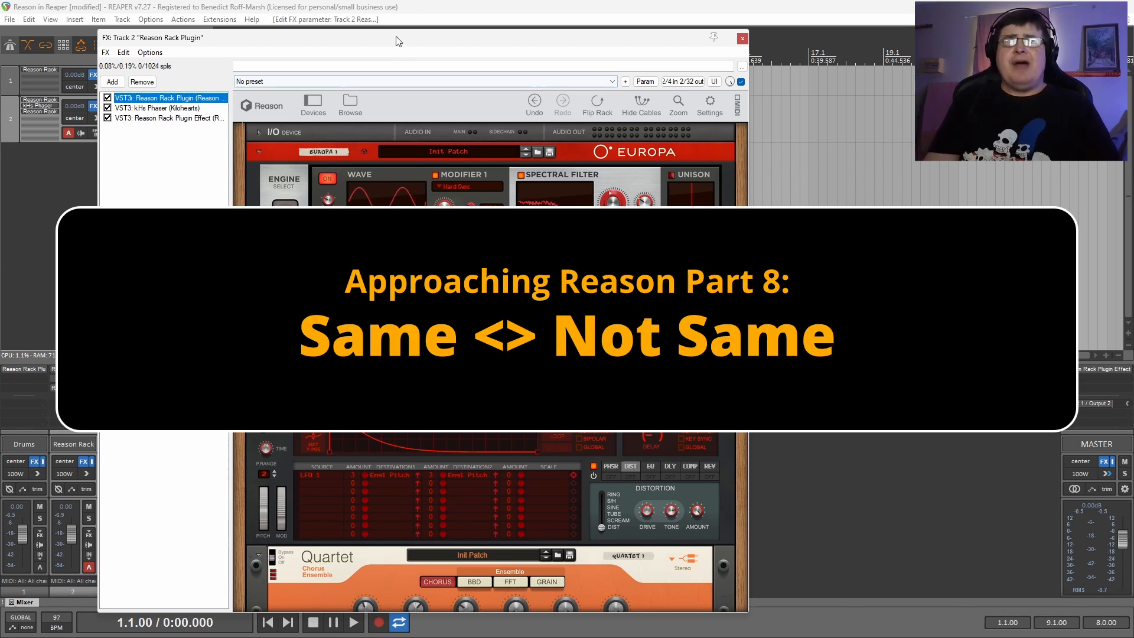
pyautogui.moveTo(396, 36); pyautogui.dragTo(402, 26)
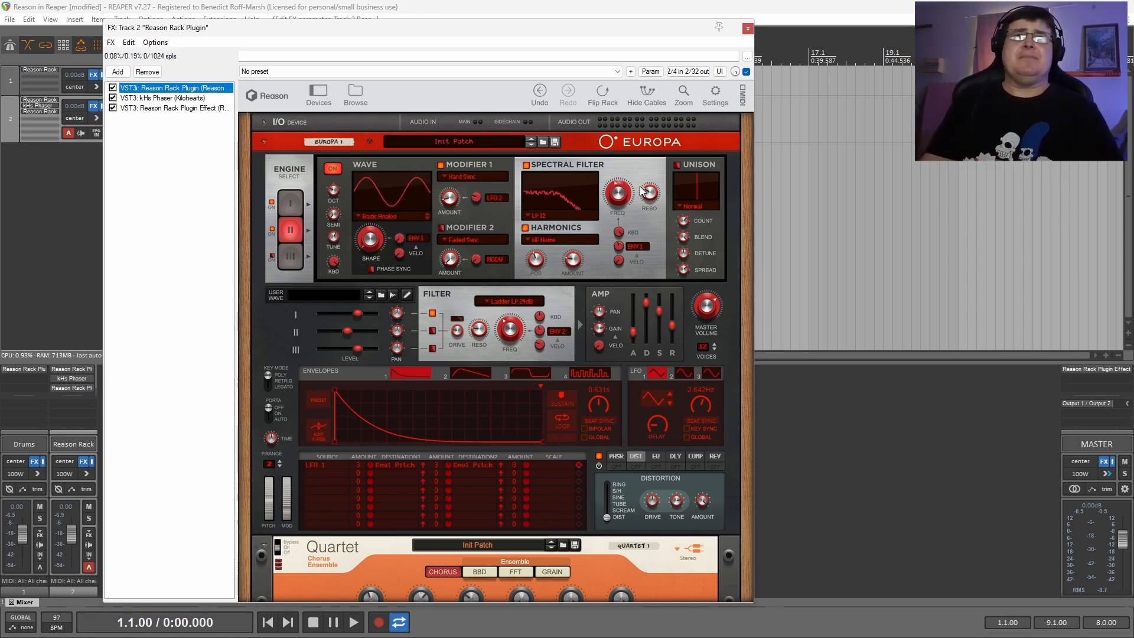
pyautogui.moveTo(654, 192)
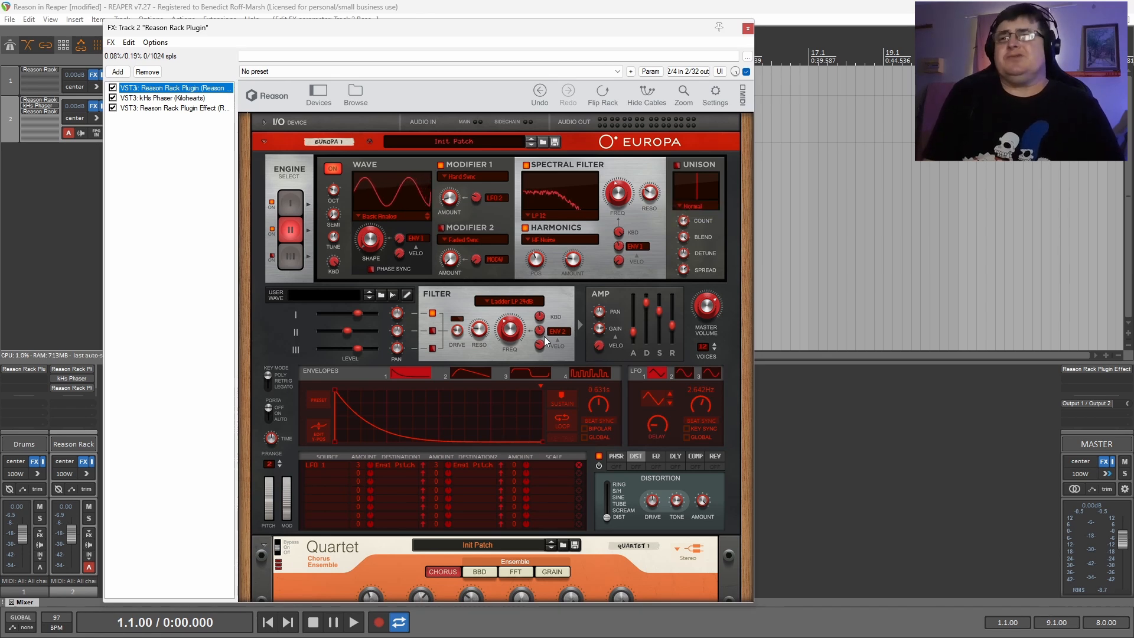
pyautogui.moveTo(544, 335)
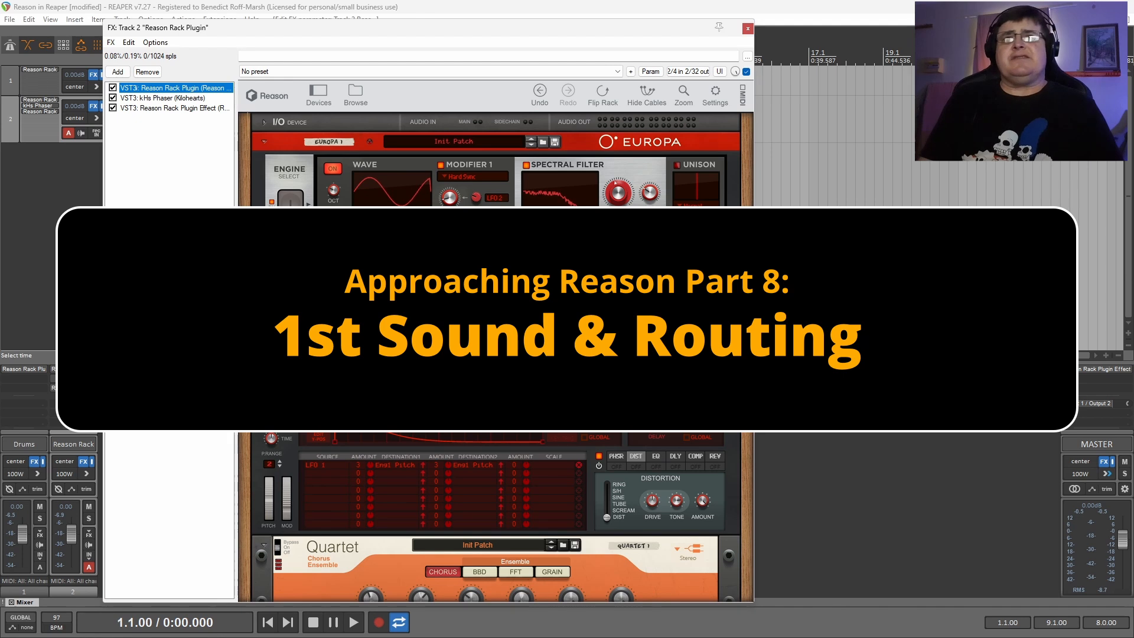
# Disable the kHs Phaser and the Reason Rack Plugin Effect in the track's effects chain
pyautogui.click(113, 98)
pyautogui.click(112, 108)
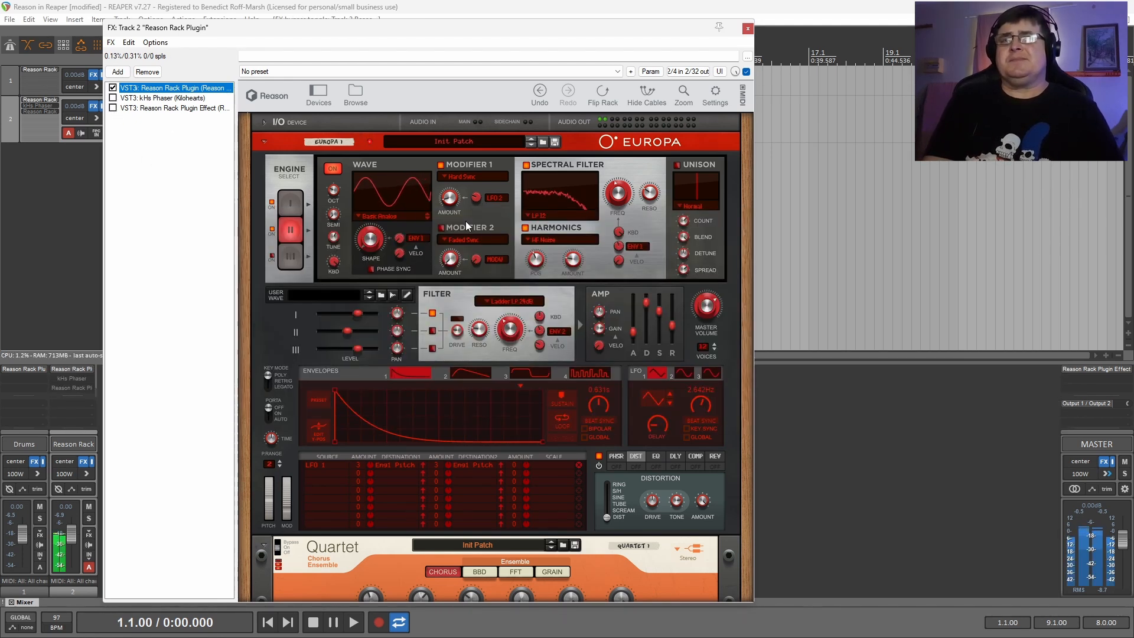
# Bypass the Quartet and Channel EQ devices to hear Europa dry, and turn both back on
pyautogui.scroll(-3, 431, 498)
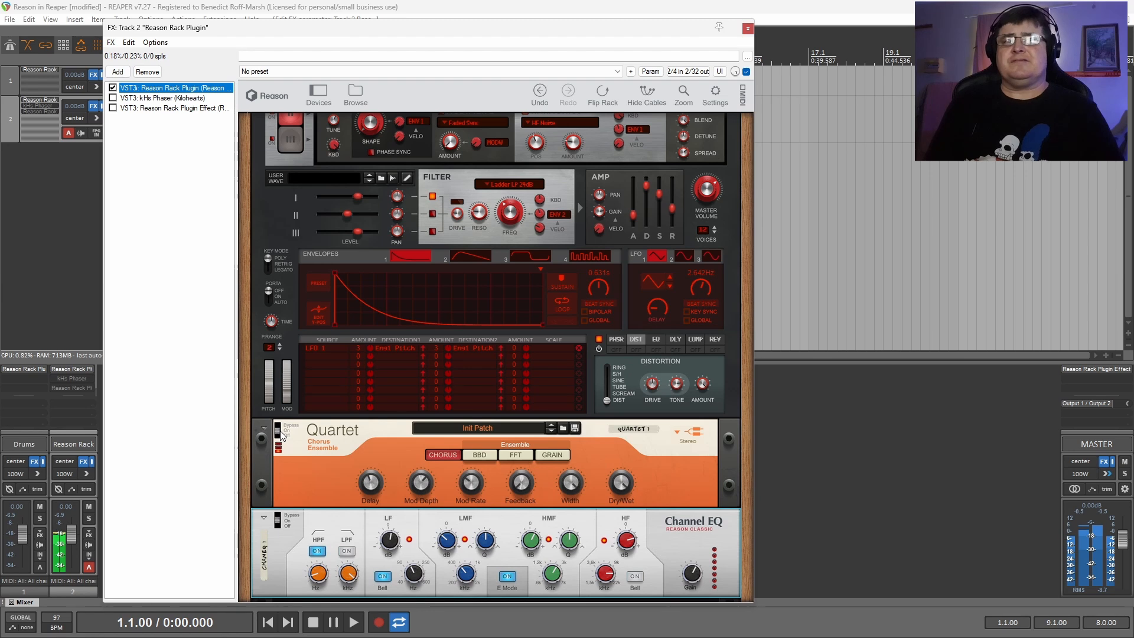
pyautogui.click(265, 469)
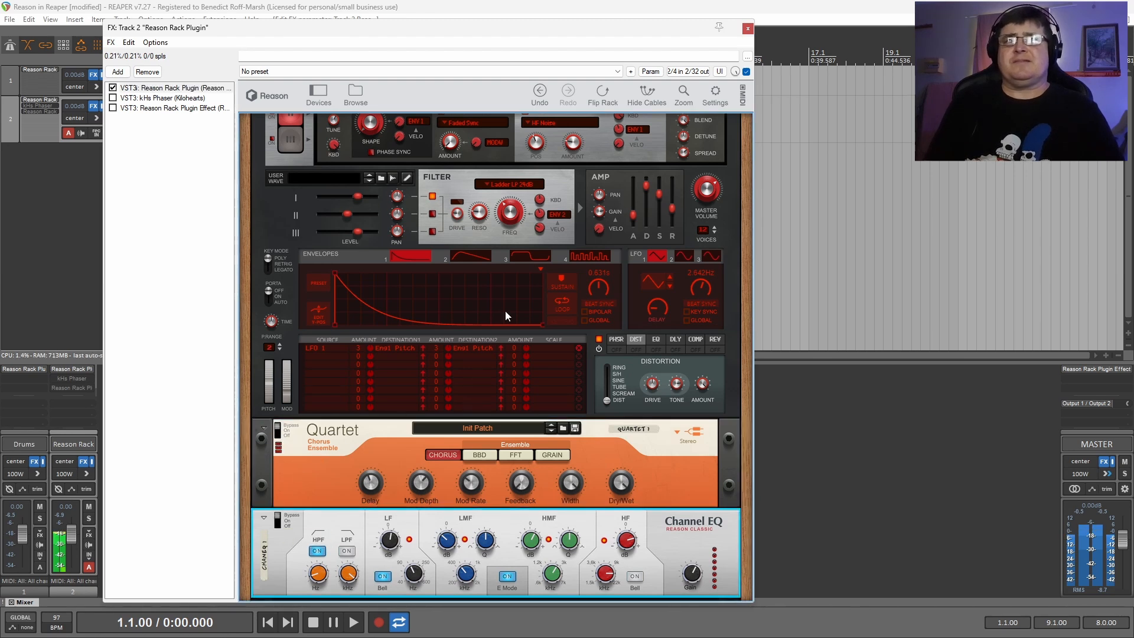
pyautogui.scroll(3, 505, 310)
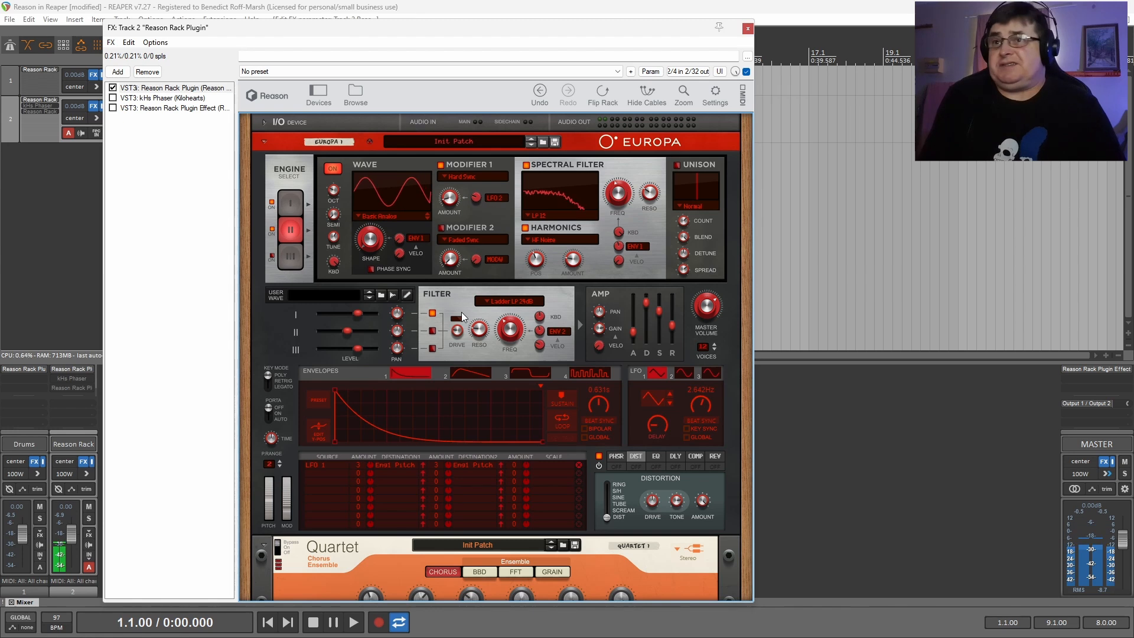
pyautogui.scroll(-2, 413, 354)
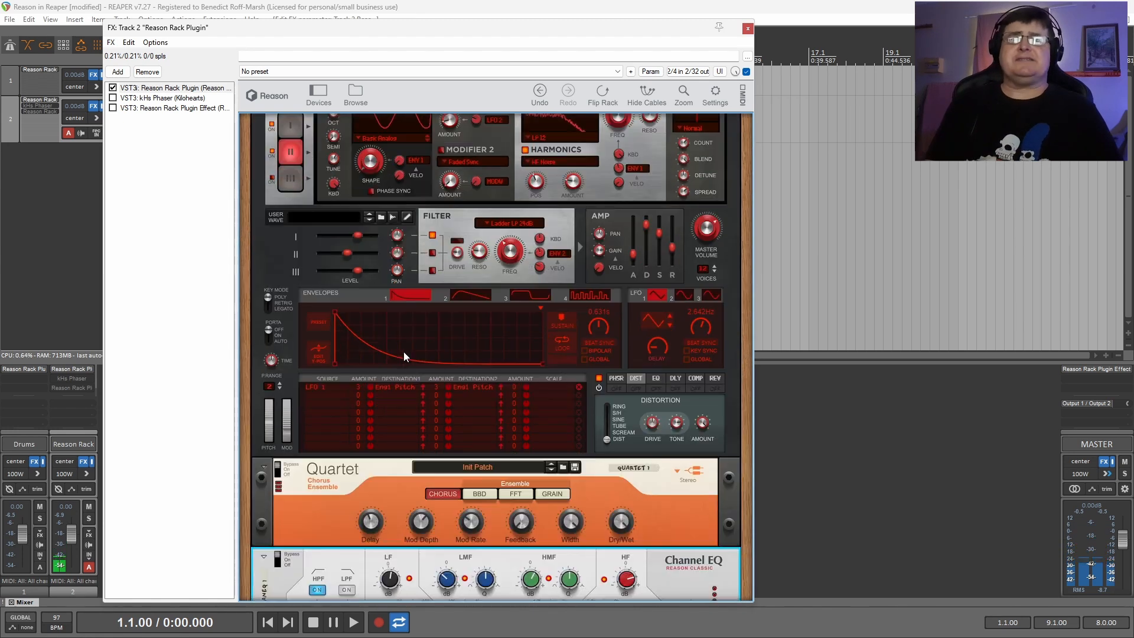
pyautogui.click(278, 473)
pyautogui.click(283, 548)
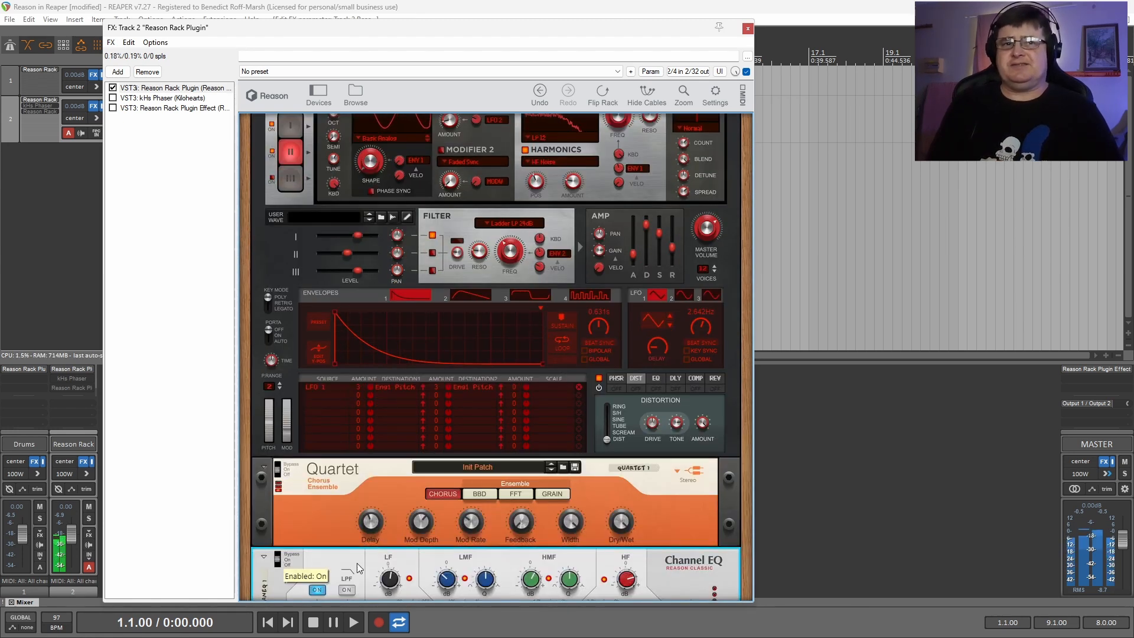
pyautogui.scroll(-4, 611, 410)
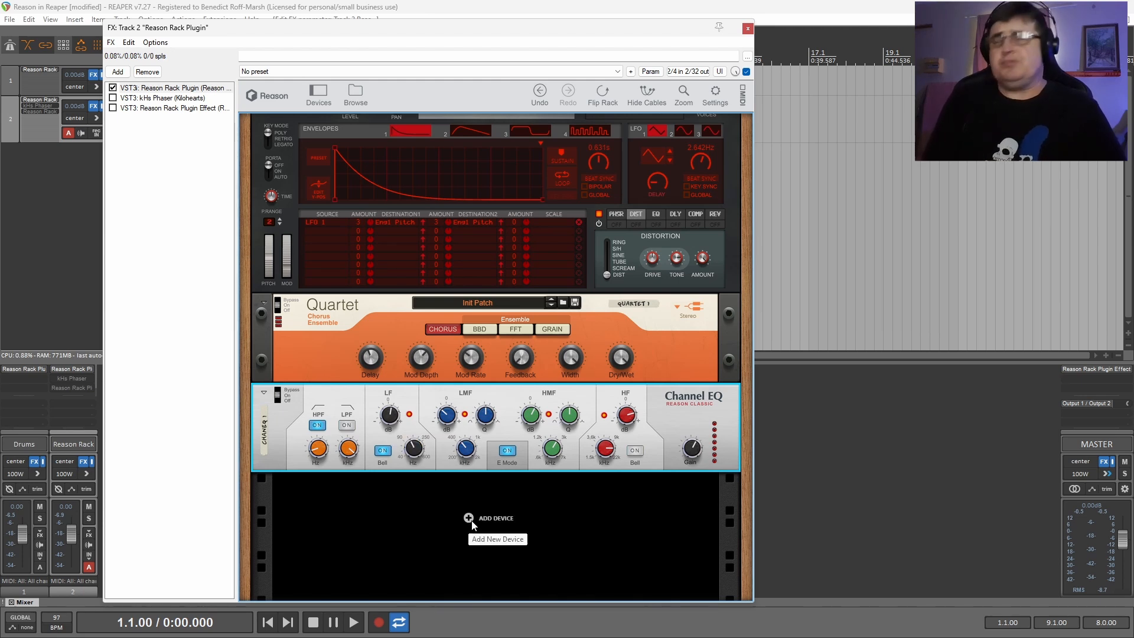
pyautogui.scroll(5, 485, 525)
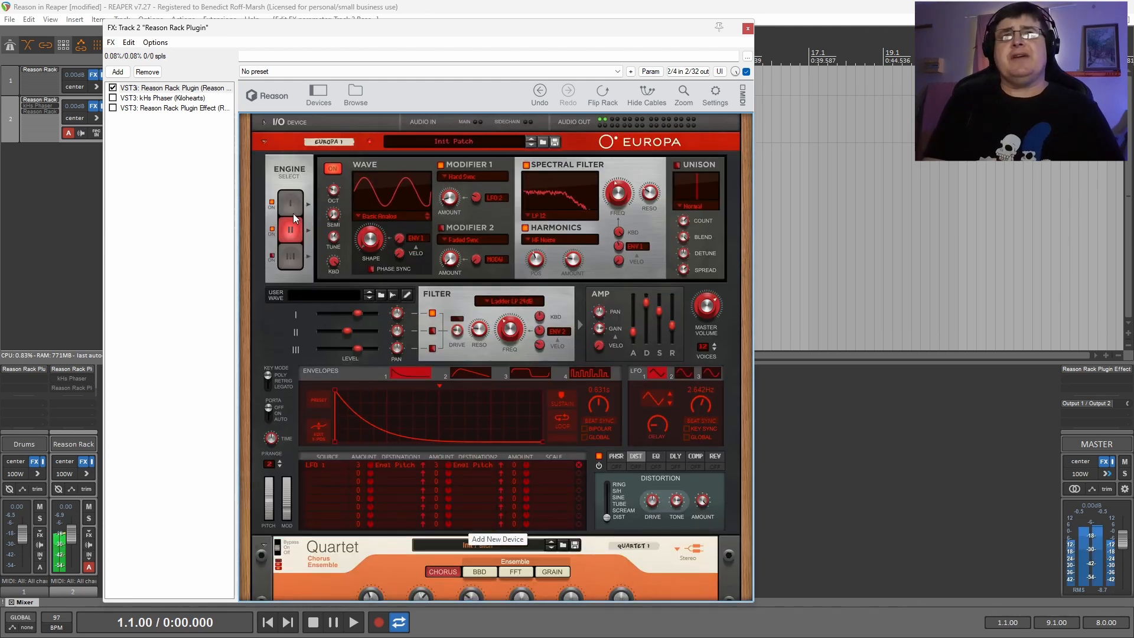
# Re-enable the Reason Rack Plugin Effect and display its rack, selecting The Echo device
pyautogui.click(112, 108)
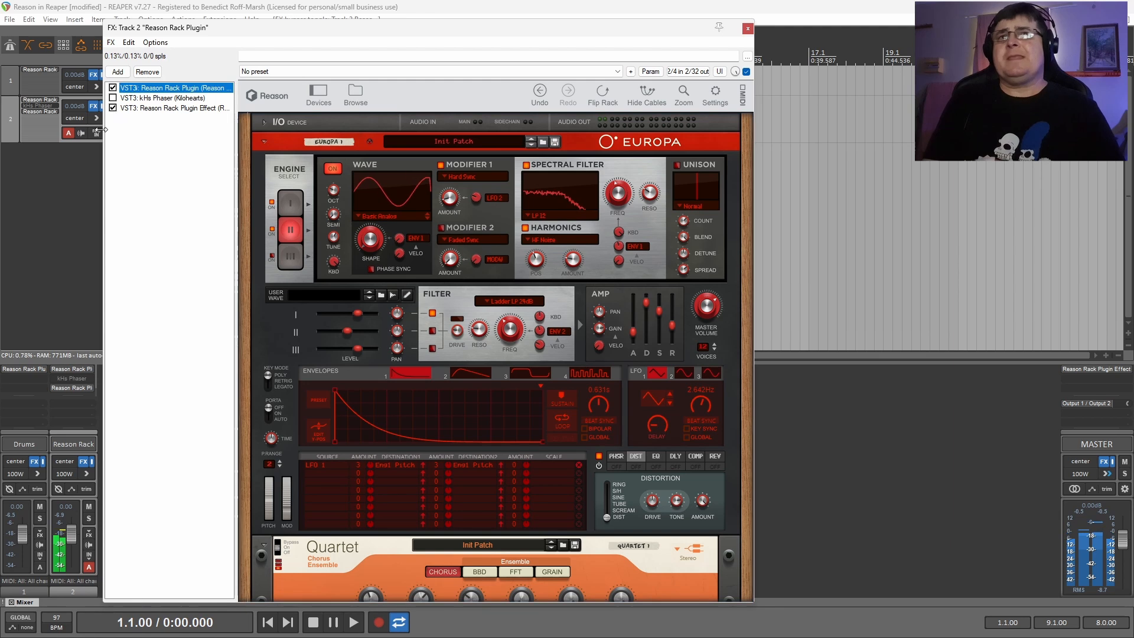
pyautogui.click(168, 109)
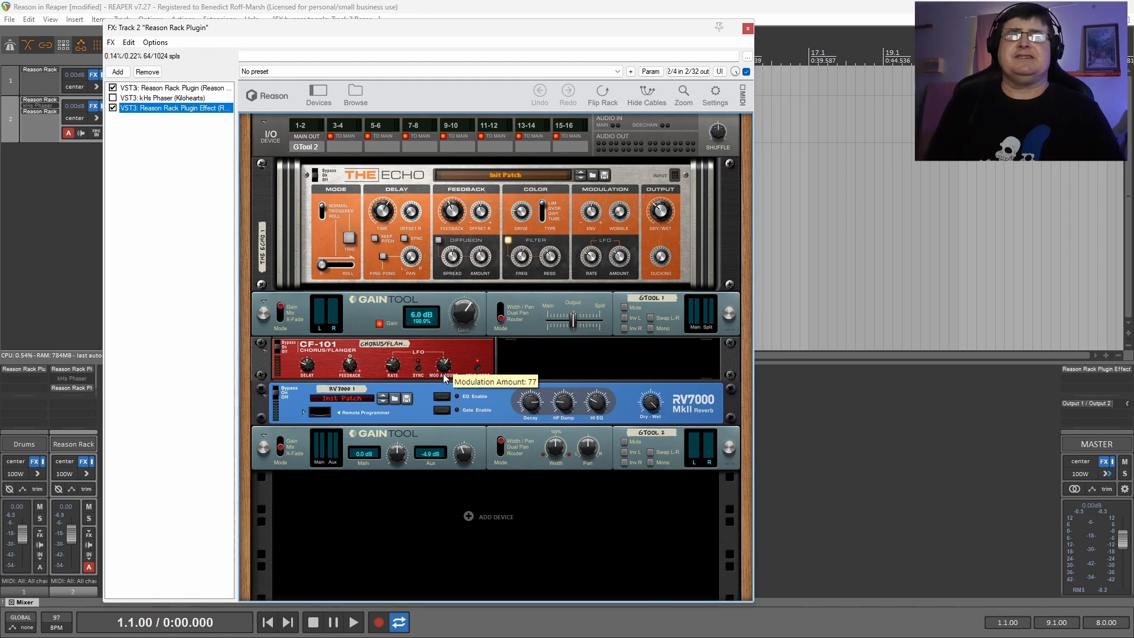
pyautogui.click(477, 363)
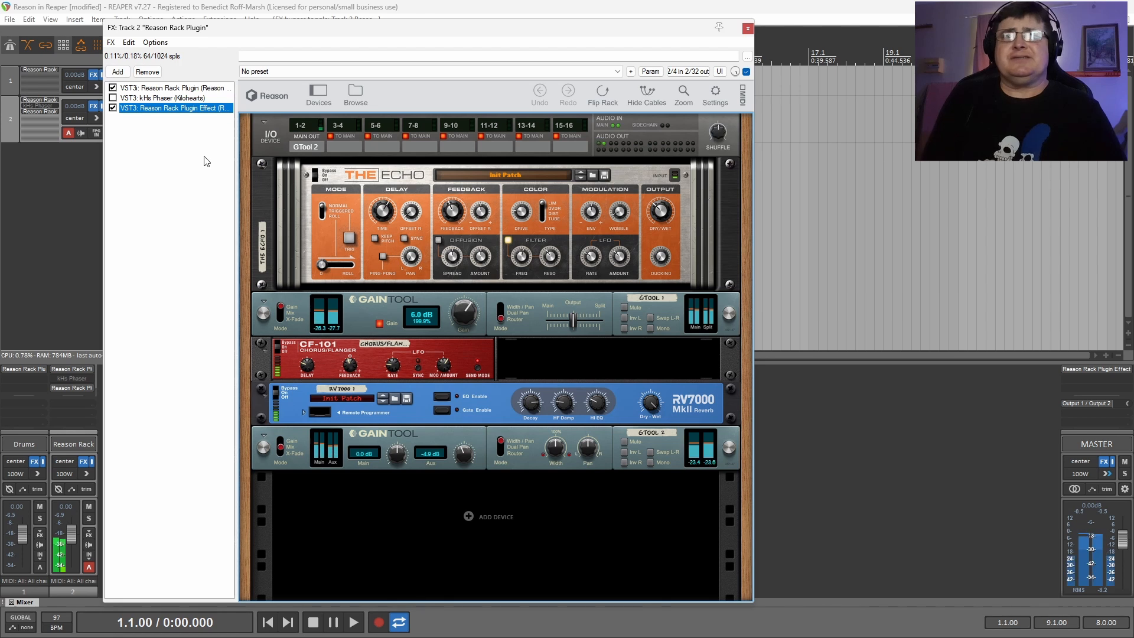
pyautogui.click(318, 179)
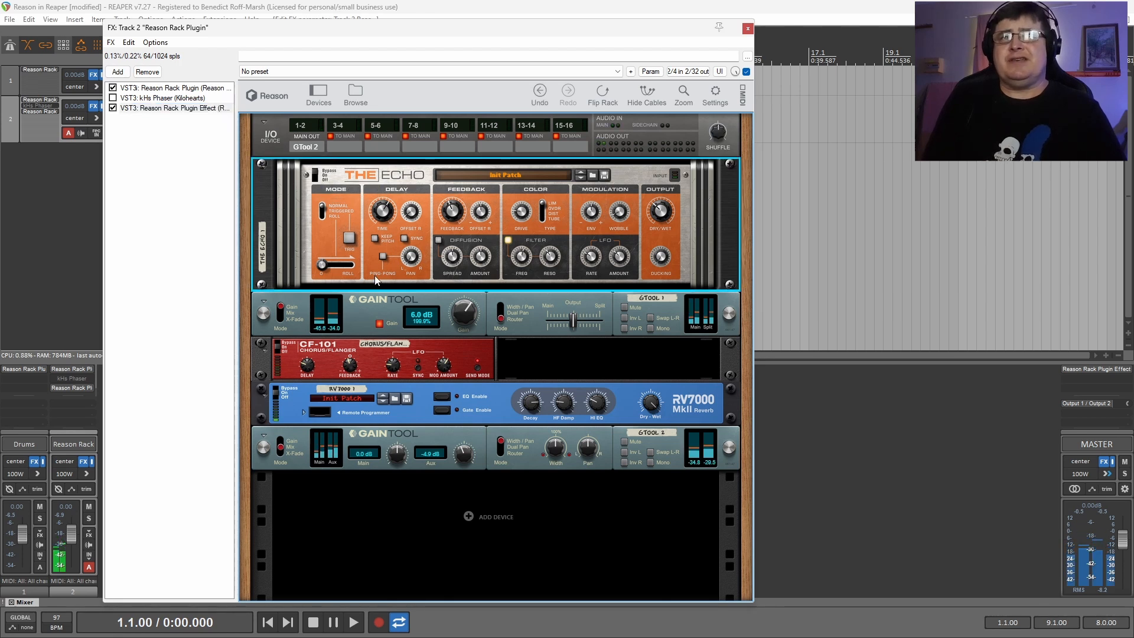
# Check the Quartet in the Europa instrument rack and return to the Reason Rack Plugin Effect's rack
pyautogui.click(124, 88)
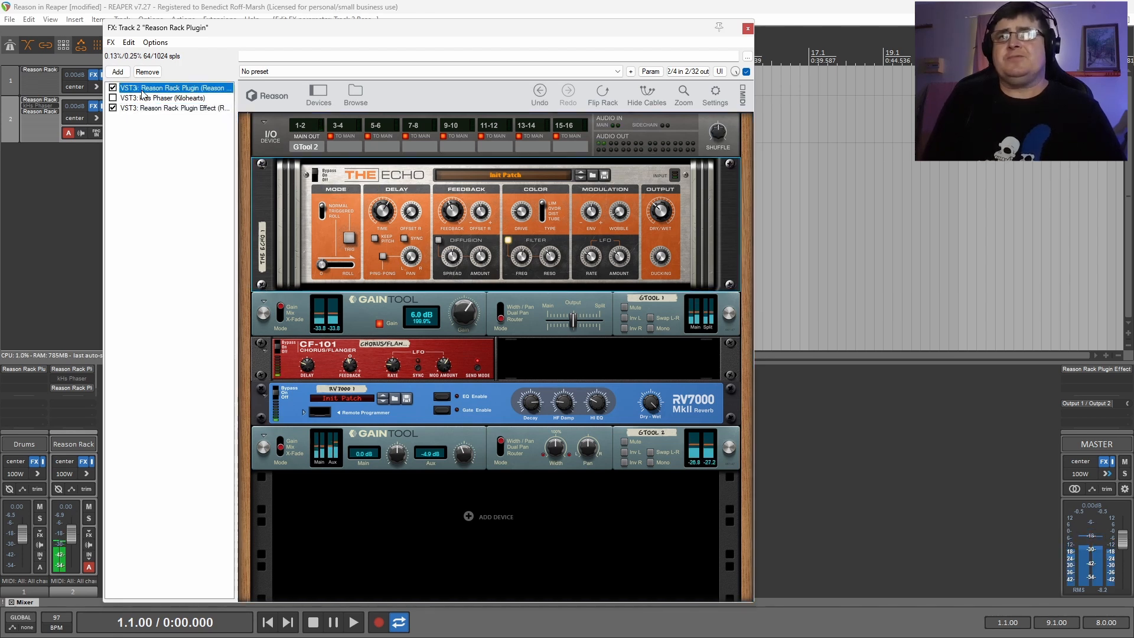
pyautogui.click(292, 550)
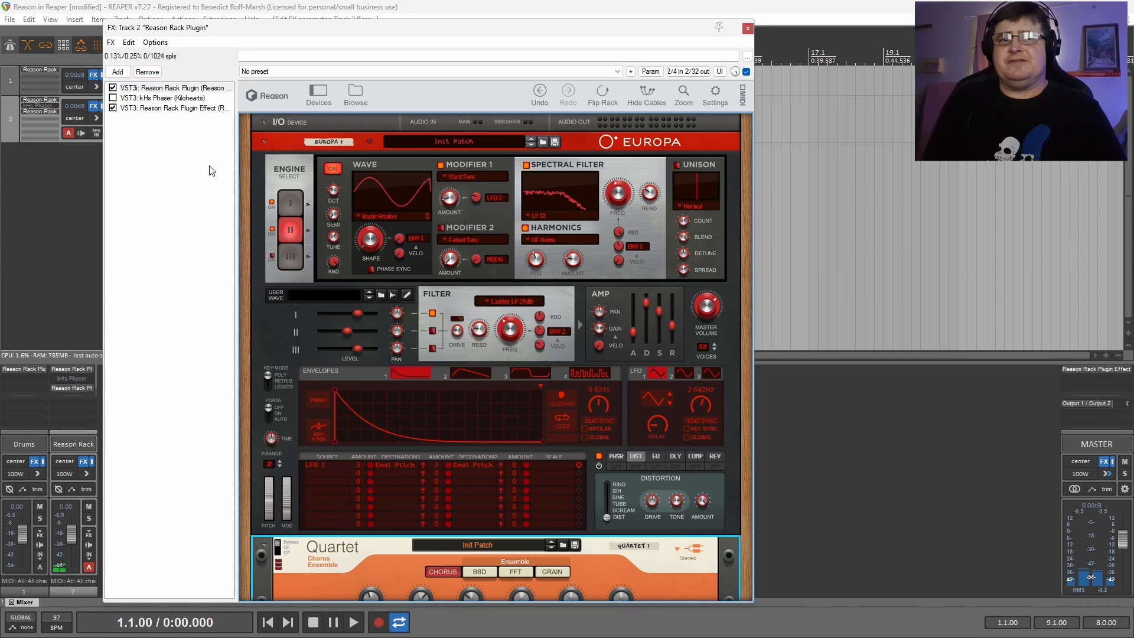
pyautogui.click(134, 108)
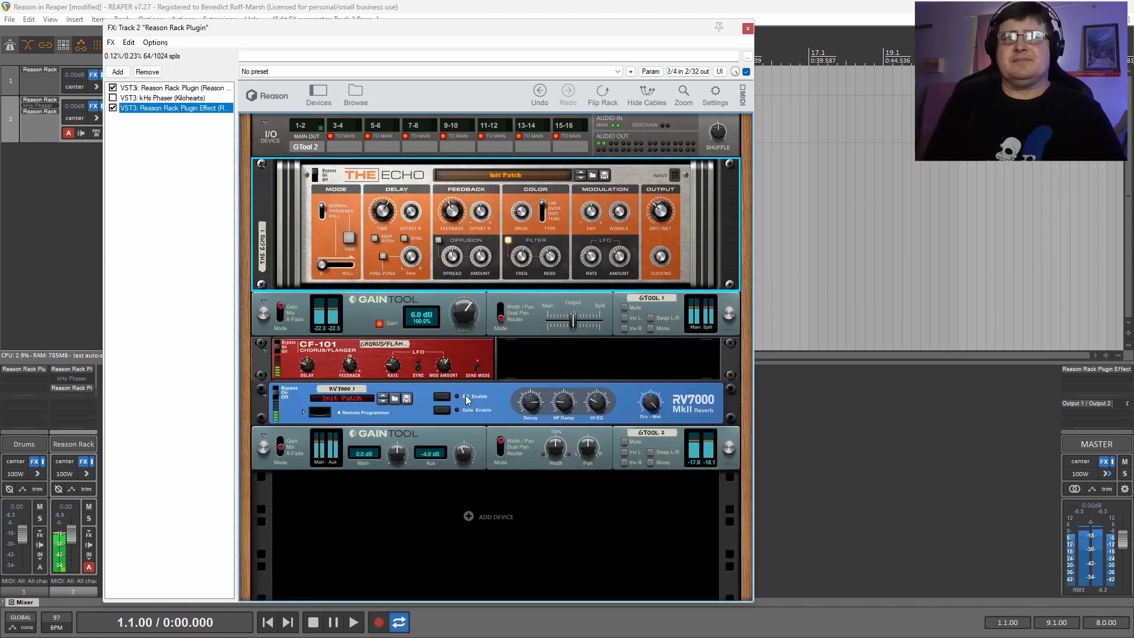
# On the last Gain Tool in the rack, set the aux mix gain to -7.5 dB and the main gain to -inf dB
pyautogui.click(458, 466)
pyautogui.moveTo(466, 492); pyautogui.dragTo(495, 562)
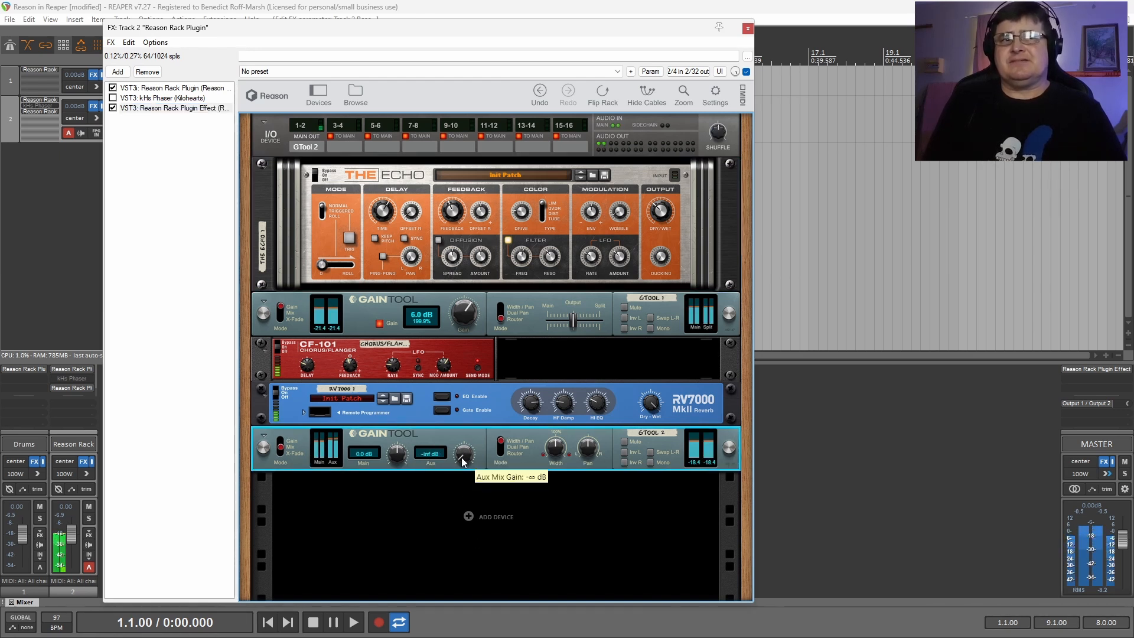
pyautogui.moveTo(462, 457); pyautogui.dragTo(463, 394)
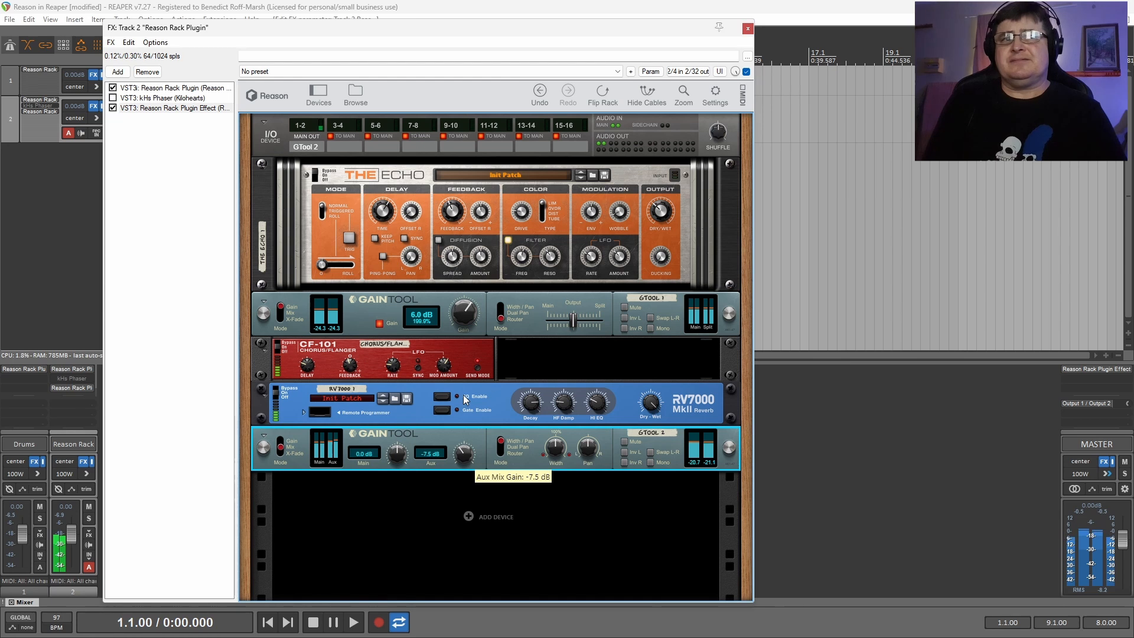
pyautogui.moveTo(396, 456); pyautogui.dragTo(476, 526)
pyautogui.moveTo(466, 461); pyautogui.dragTo(465, 462)
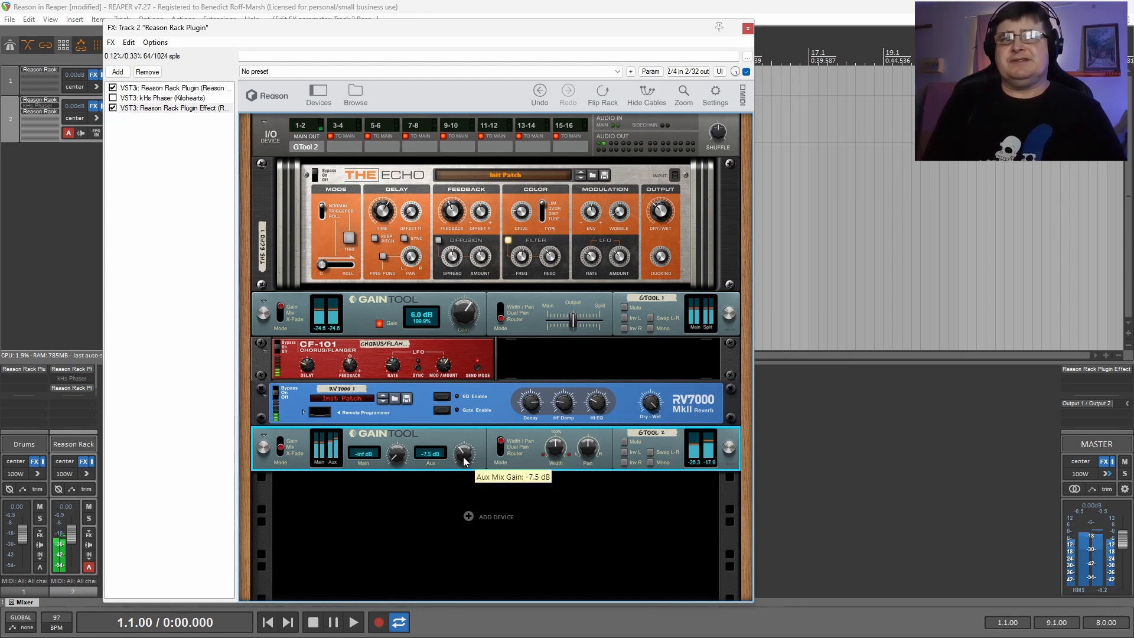
# Toggle the CF-101 chorus/flanger between bypass and on twice to compare the sound, leaving it on
pyautogui.click(281, 352)
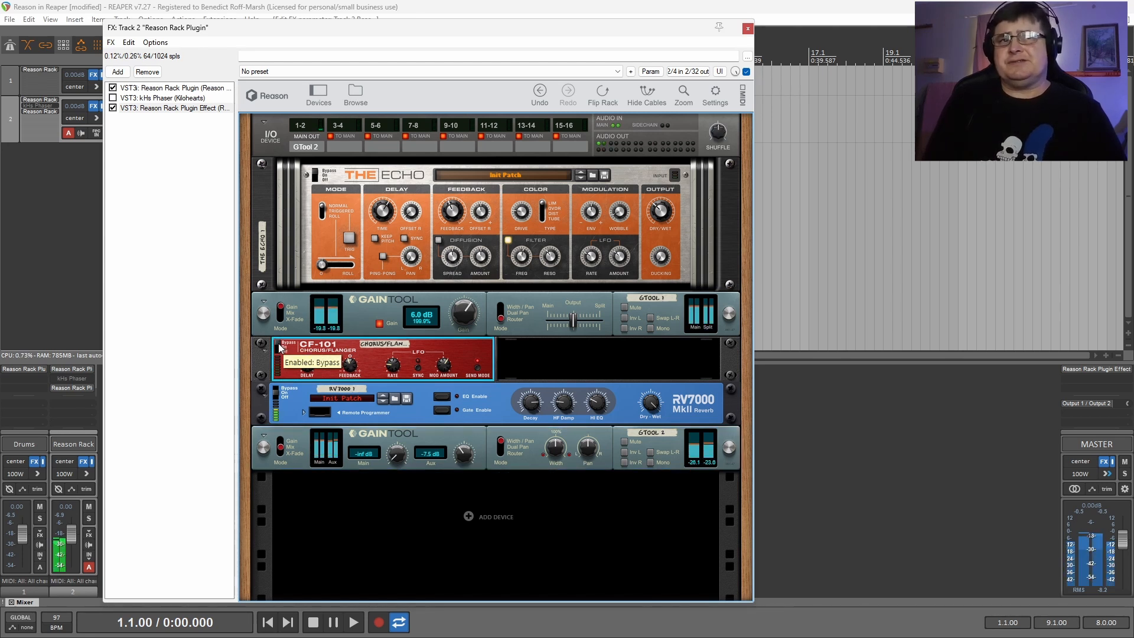
pyautogui.click(280, 349)
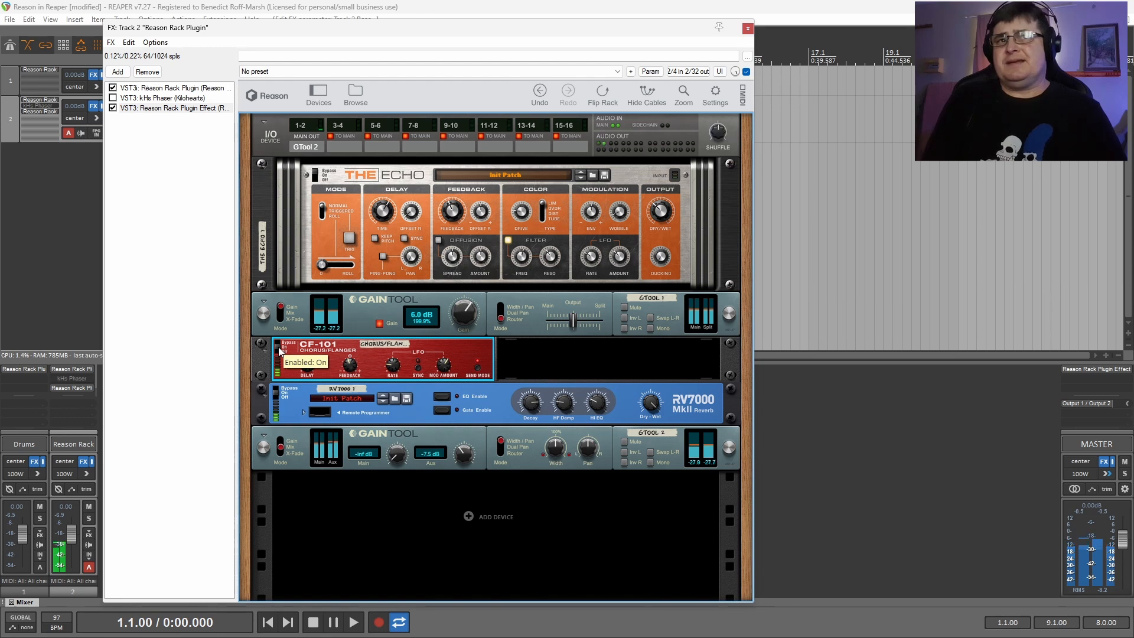
pyautogui.click(283, 344)
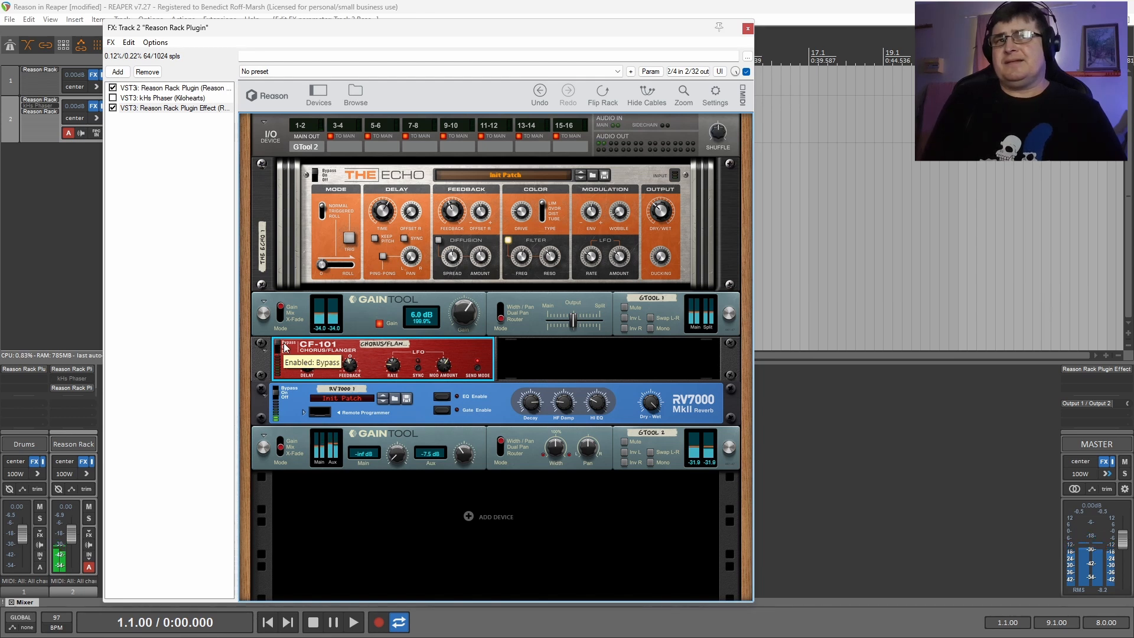
pyautogui.click(284, 348)
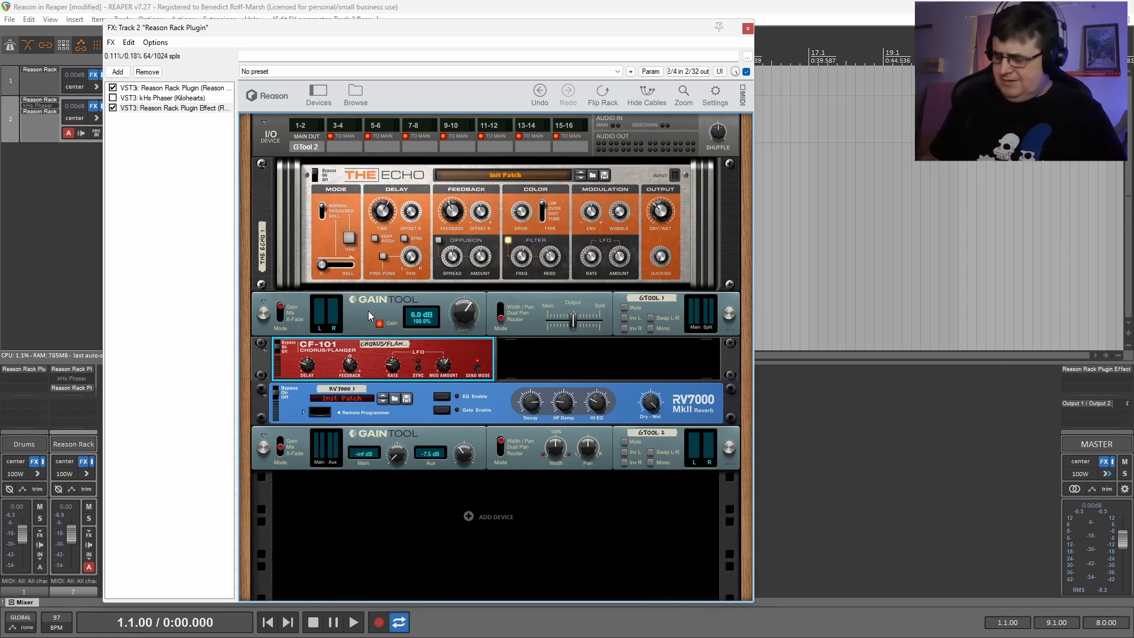
# Flip the rack to examine the cable routing between the Gain Tools, CF-101 and RV7000, and return to the front
pyautogui.click(603, 96)
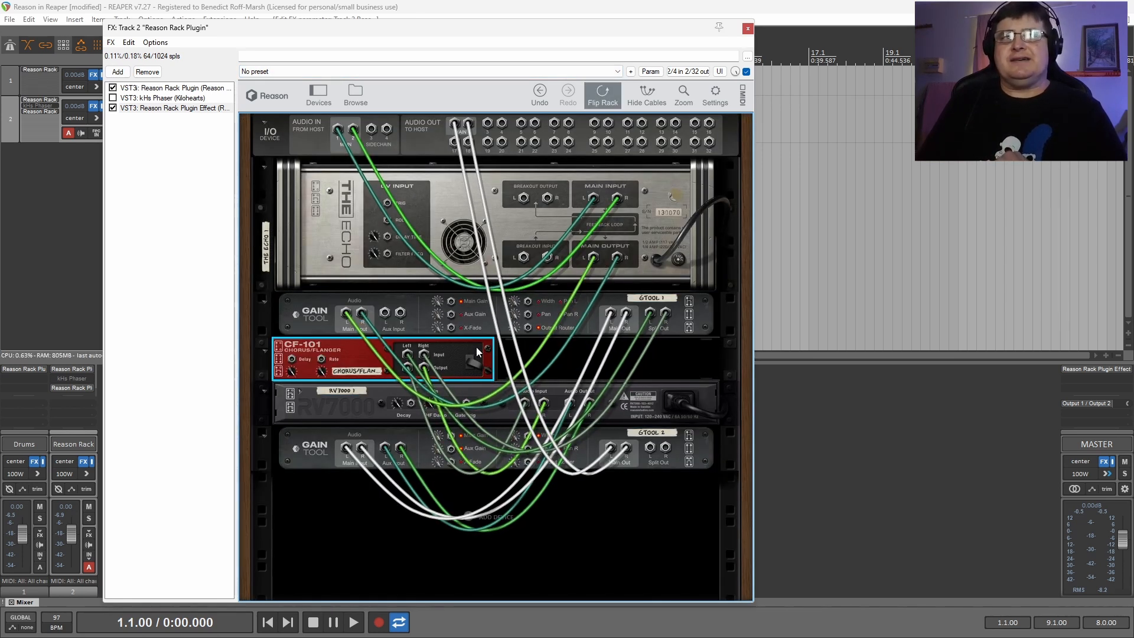
pyautogui.click(613, 314)
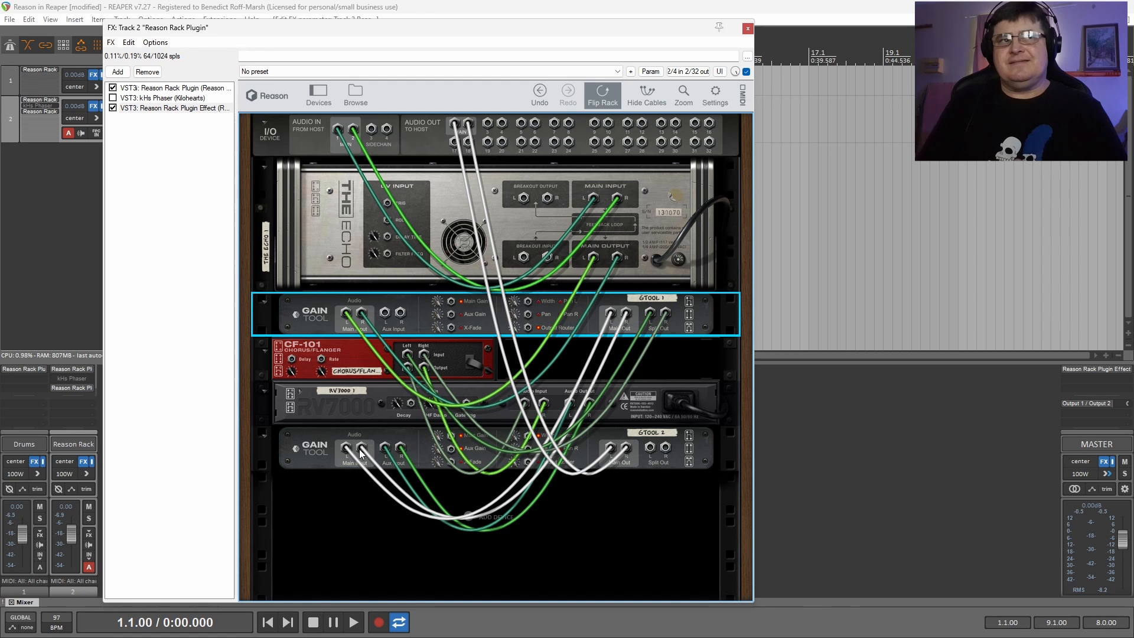
pyautogui.click(336, 357)
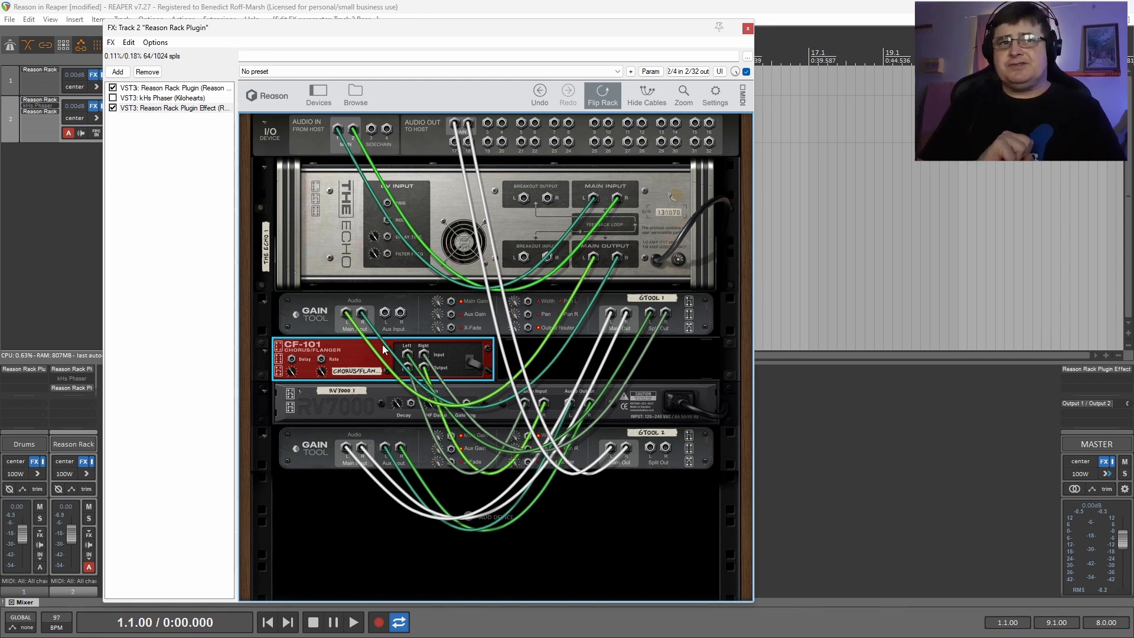
pyautogui.press('Tab')
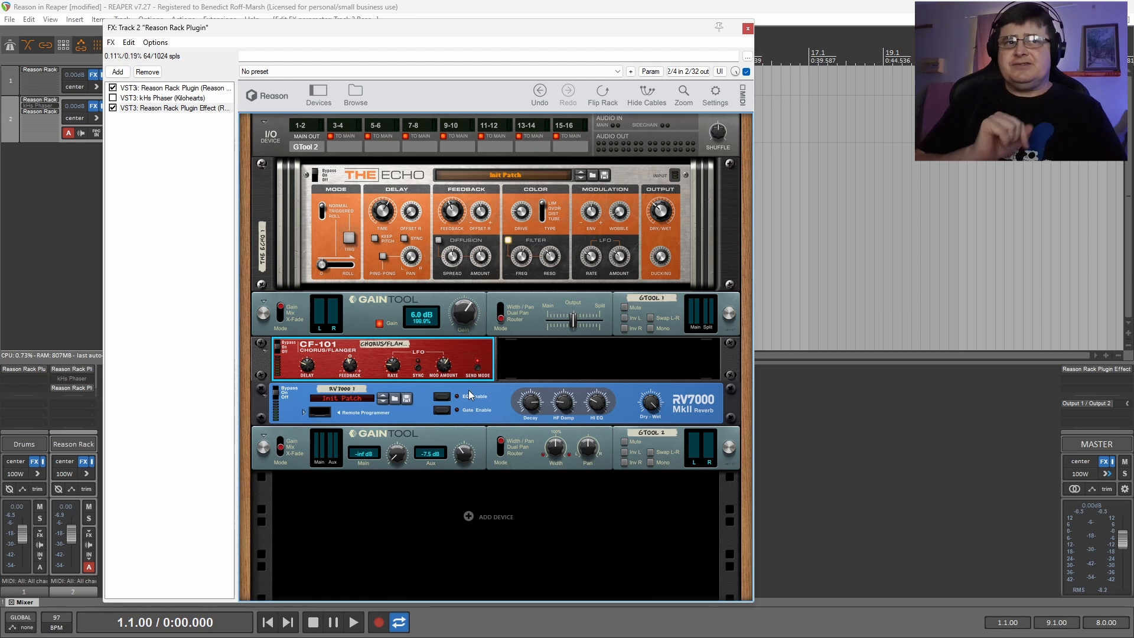
# Select the RV7000 and flip the rack to inspect its cabling to the Gain Tools, then return to the front
pyautogui.click(469, 390)
pyautogui.press('Tab')
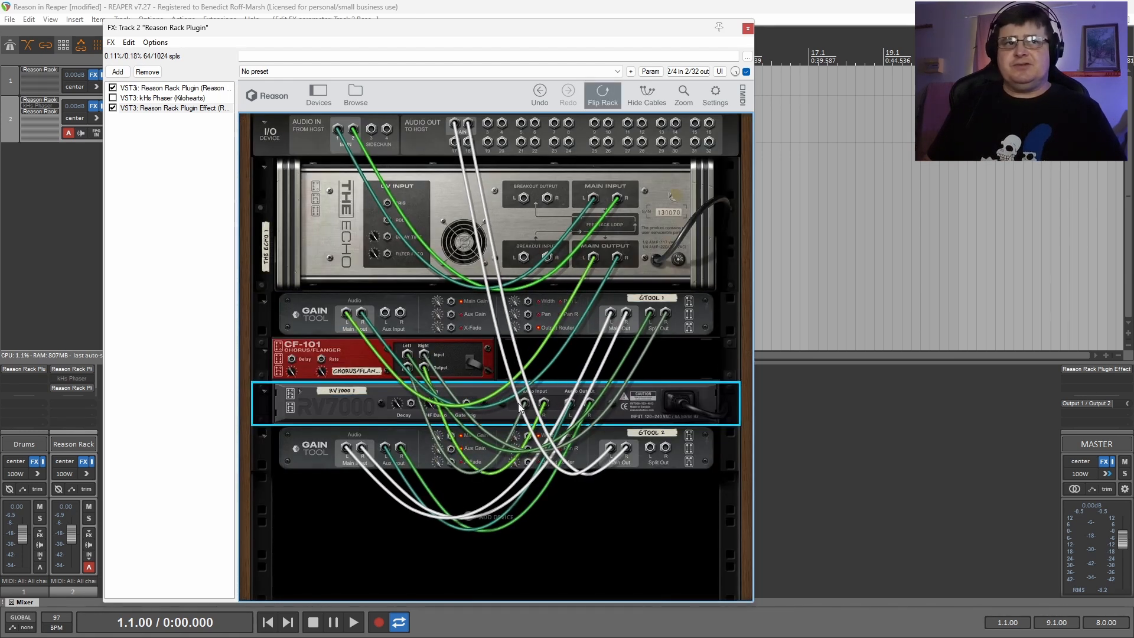
pyautogui.press('Tab')
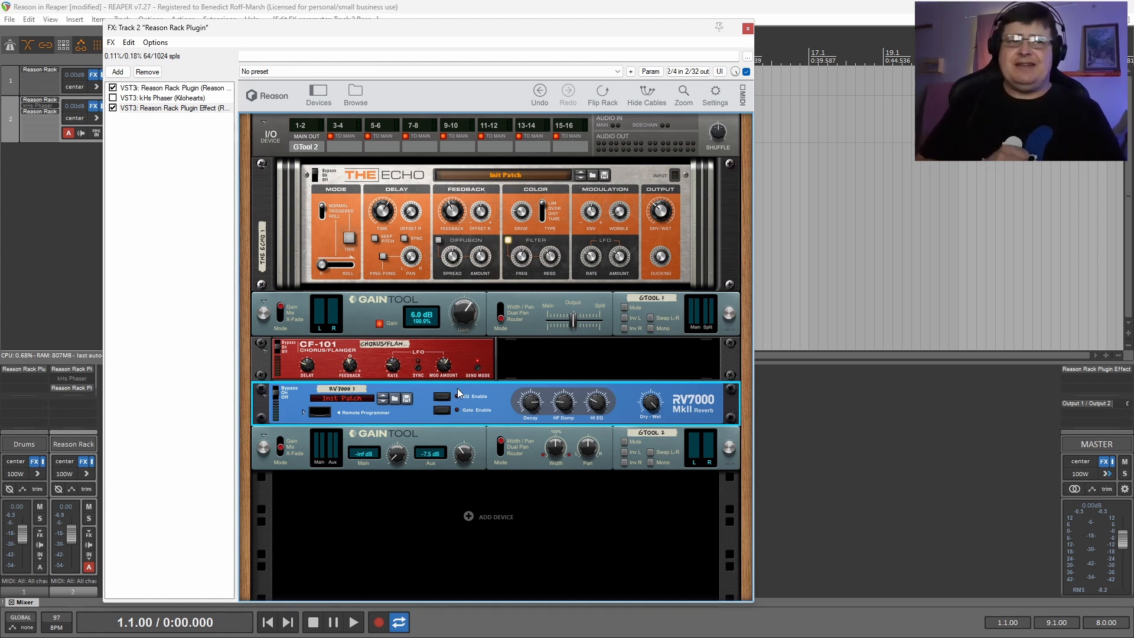
# On the last Gain Tool in the rack, set the main gain to 0.0 dB and the aux gain to -8.1 dB
pyautogui.click(443, 436)
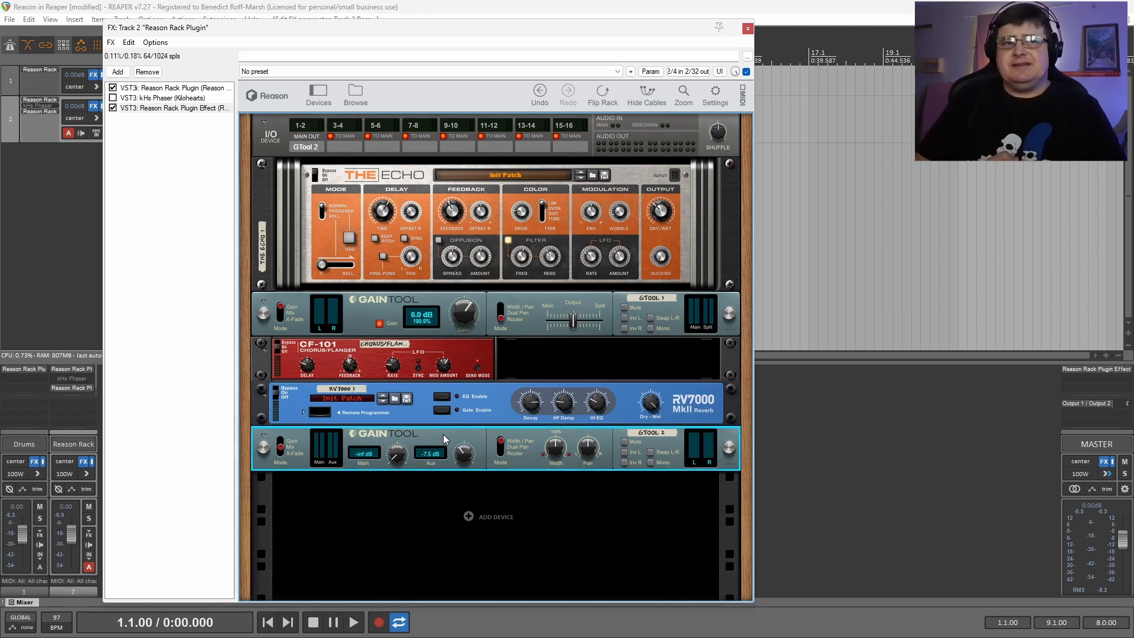
pyautogui.moveTo(400, 462); pyautogui.dragTo(461, 423)
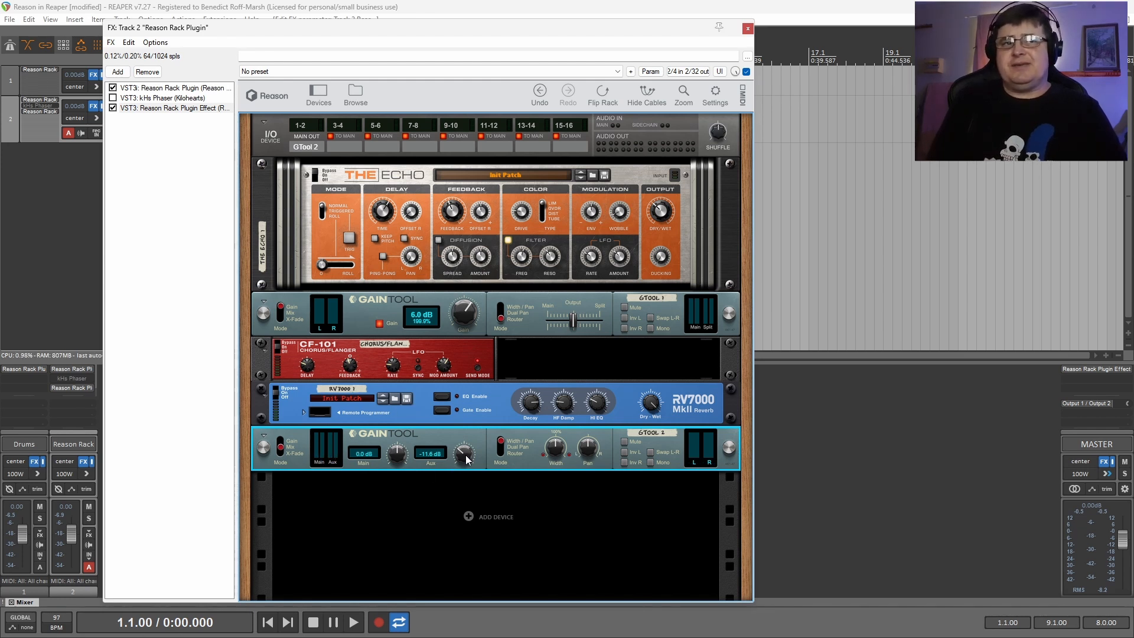
pyautogui.moveTo(465, 453)
pyautogui.moveTo(465, 453); pyautogui.dragTo(465, 449)
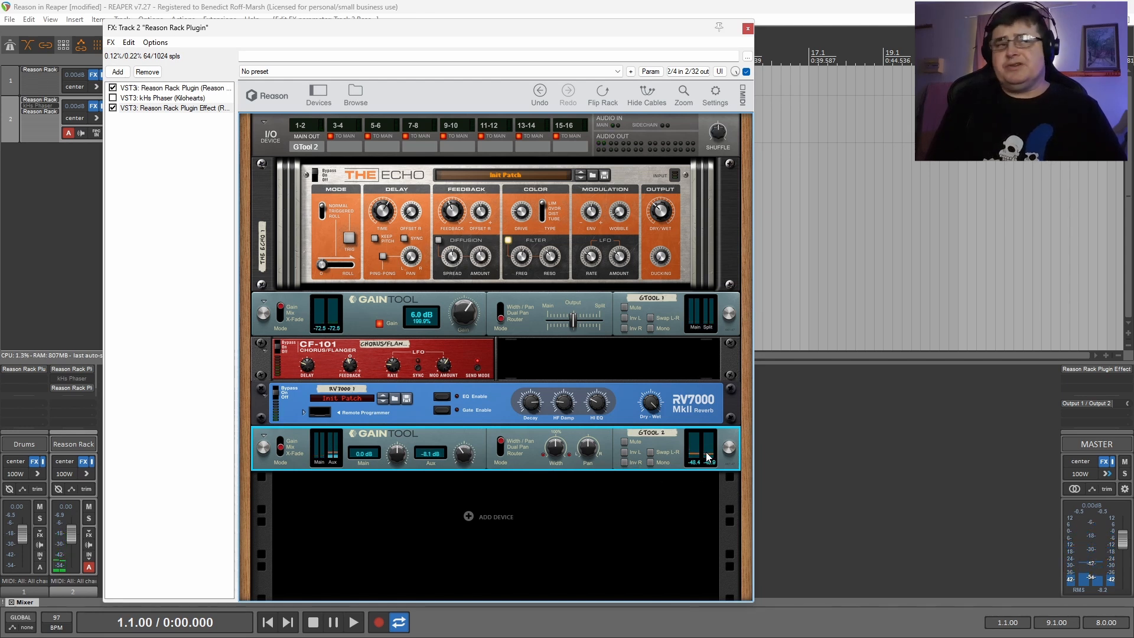
pyautogui.click(282, 453)
pyautogui.click(286, 453)
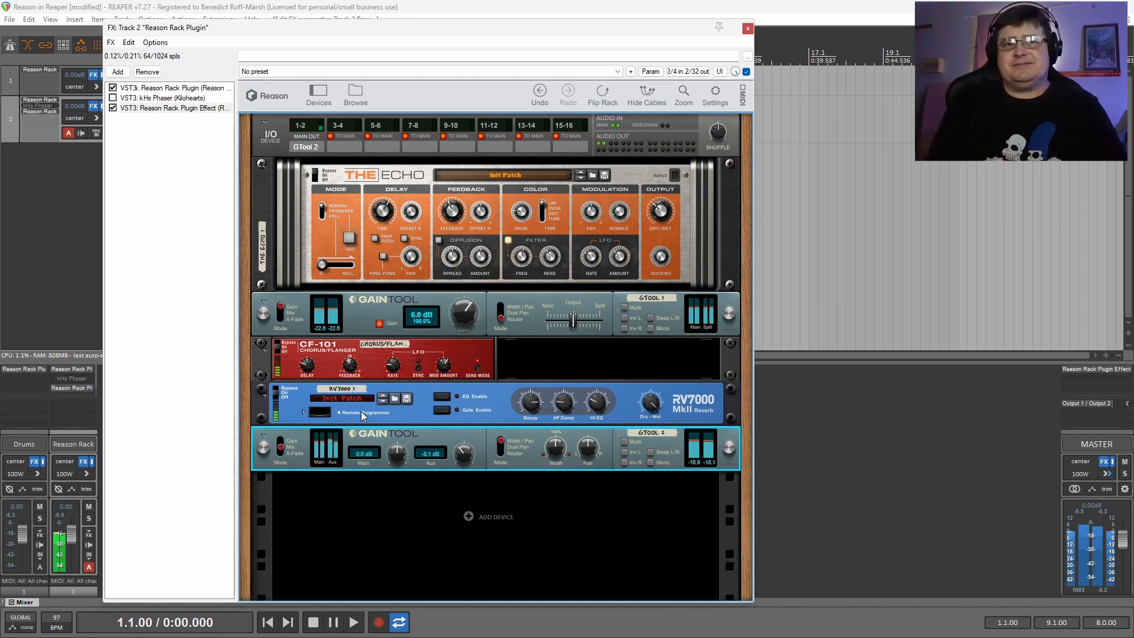
# Switch the RV7000 off and on again, and bypass and re-enable the CF-101 to compare the parallel effects
pyautogui.click(277, 393)
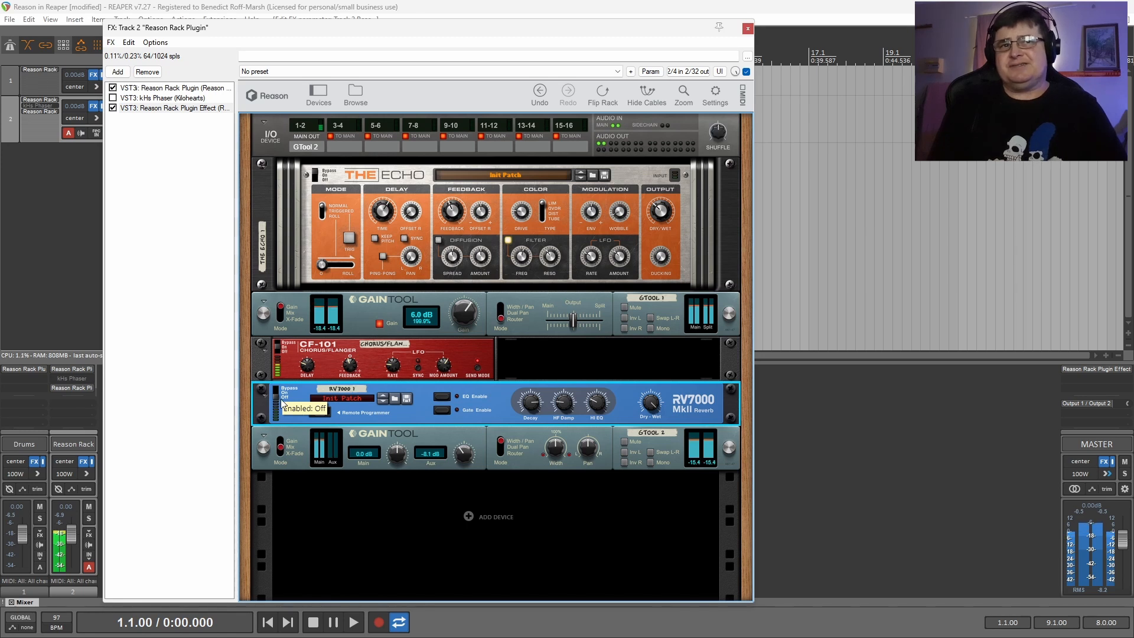
pyautogui.click(283, 402)
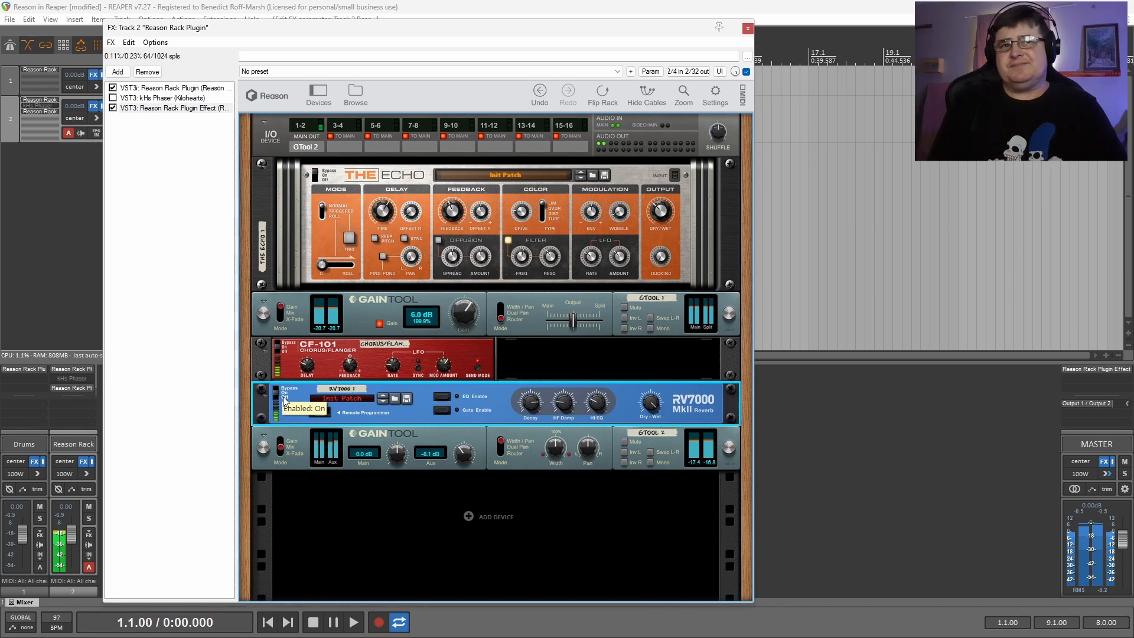
pyautogui.click(280, 351)
pyautogui.click(284, 345)
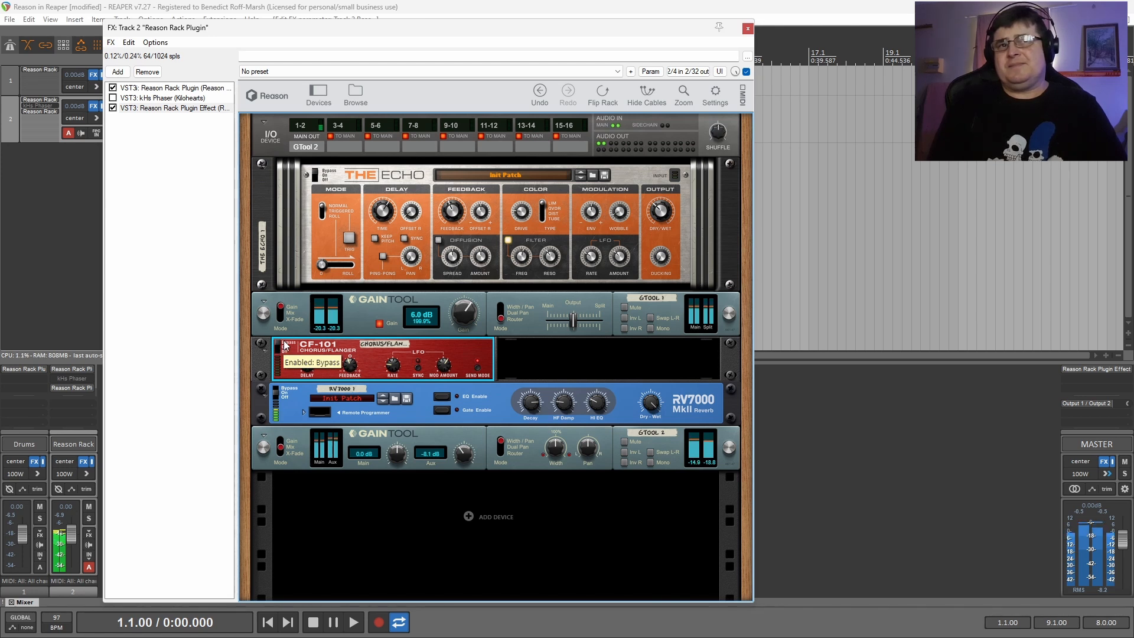
pyautogui.click(283, 349)
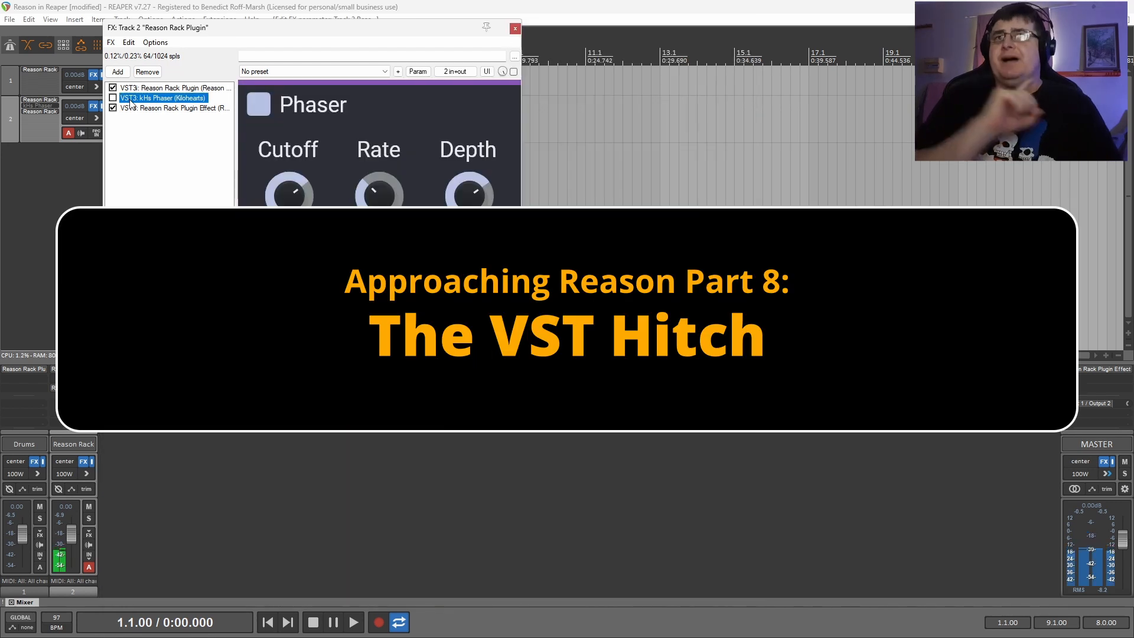
# Examine the instrument rack in the first Reason Rack Plugin, from the Quartet and Channel EQ back up to Europa
pyautogui.click(135, 89)
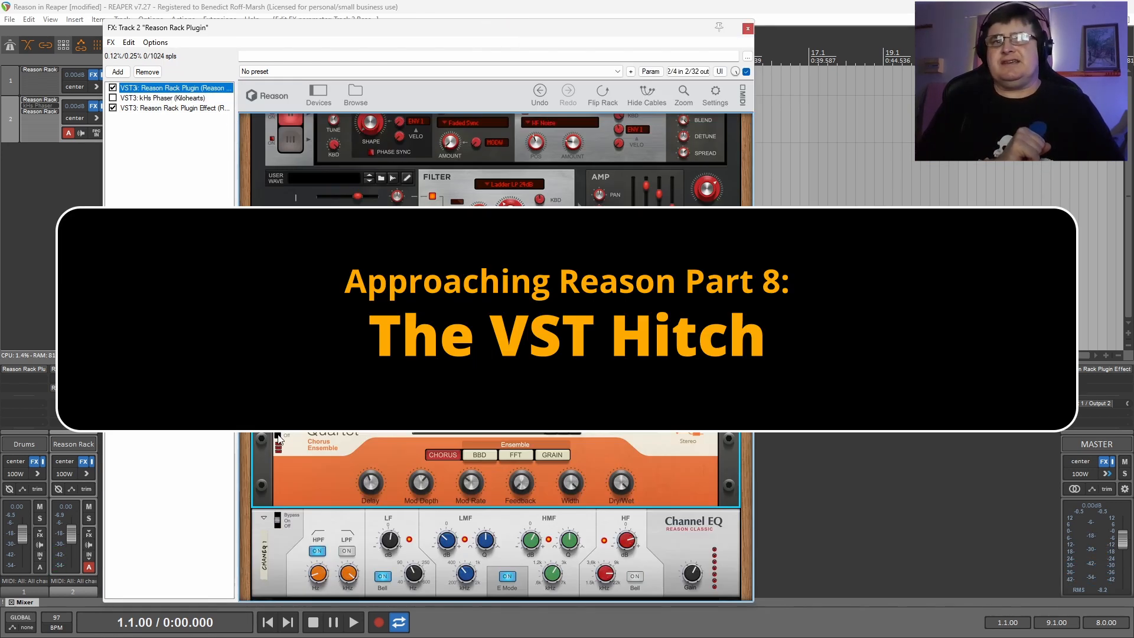
pyautogui.scroll(-3, 468, 438)
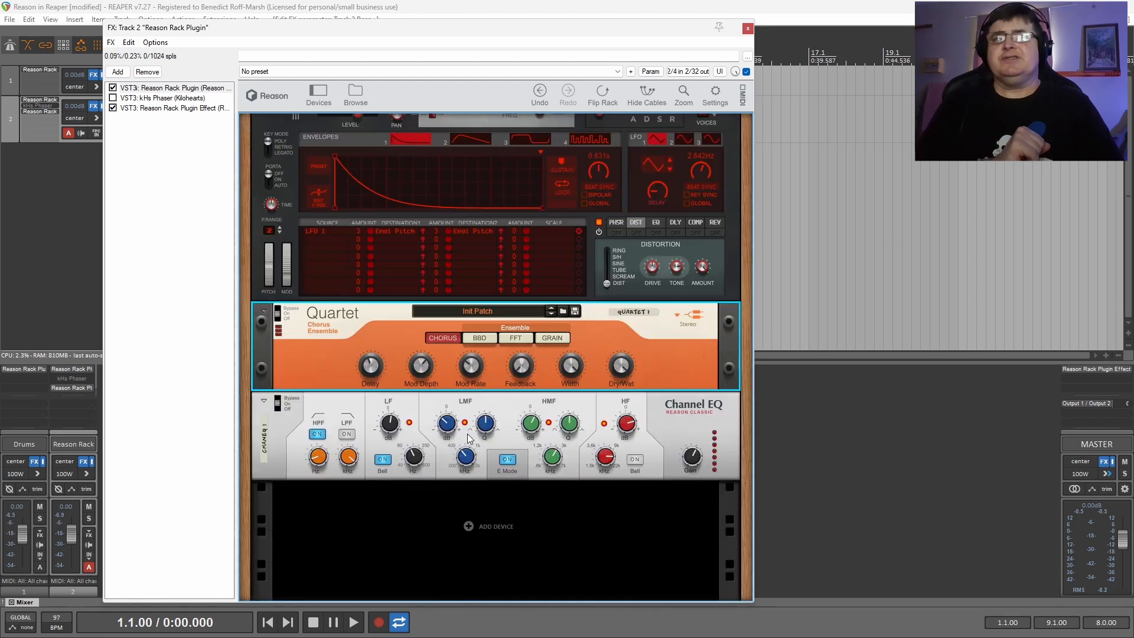
pyautogui.scroll(-1, 469, 439)
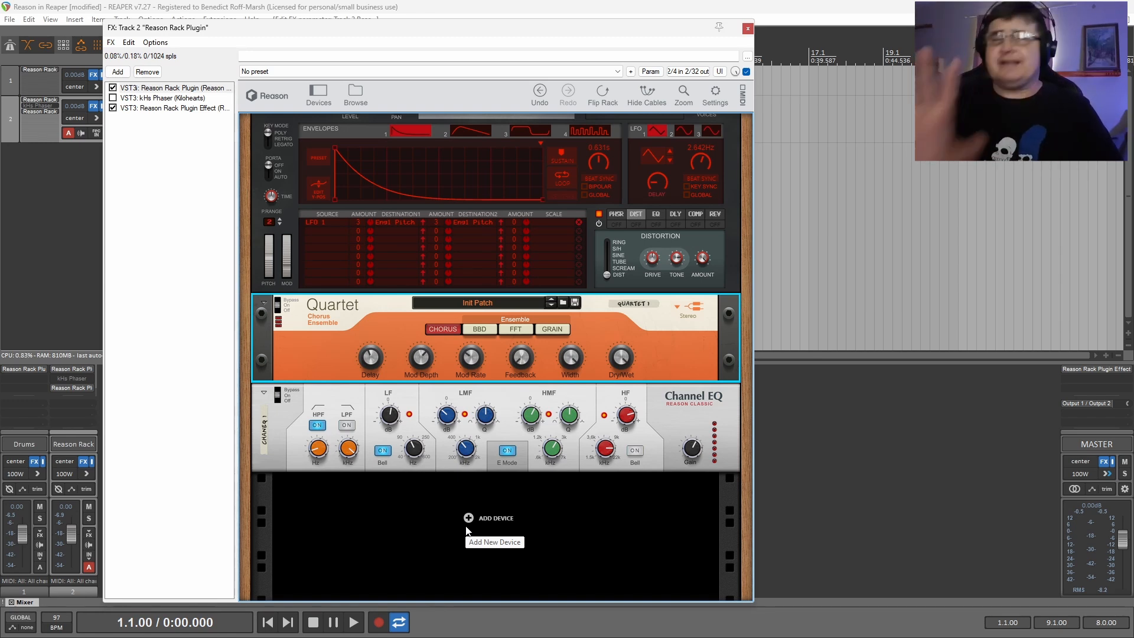
pyautogui.scroll(4, 418, 551)
pyautogui.scroll(-2, 512, 436)
pyautogui.scroll(-2, 512, 434)
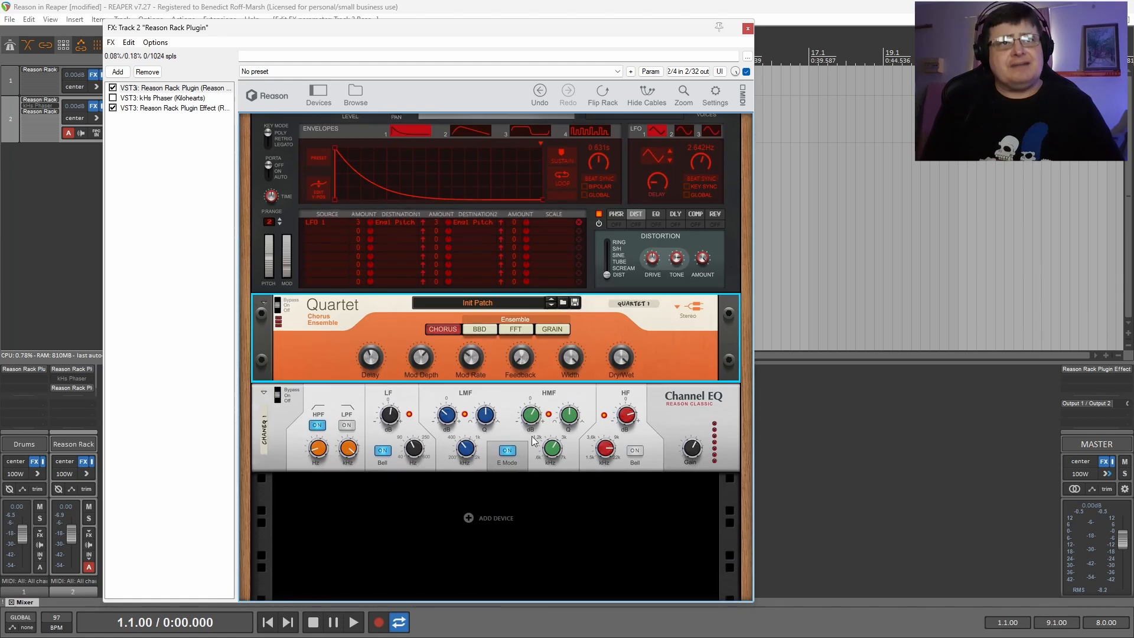
pyautogui.scroll(4, 523, 447)
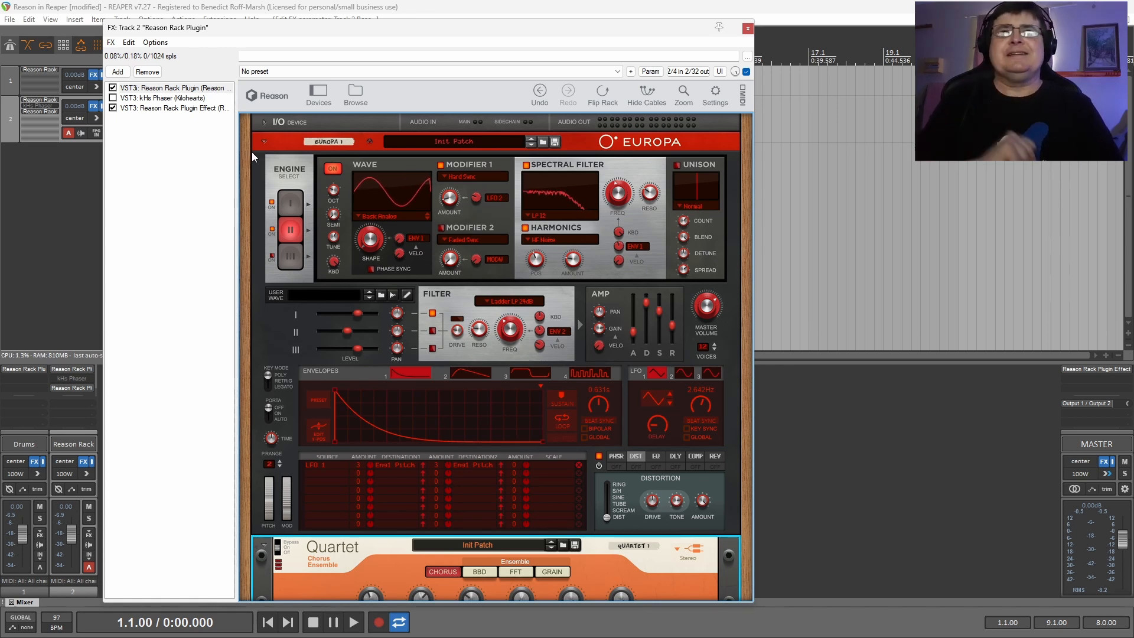
# Enable the kHs Phaser between the two Reason racks and toggle it off and on to compare, leaving it enabled
pyautogui.click(139, 98)
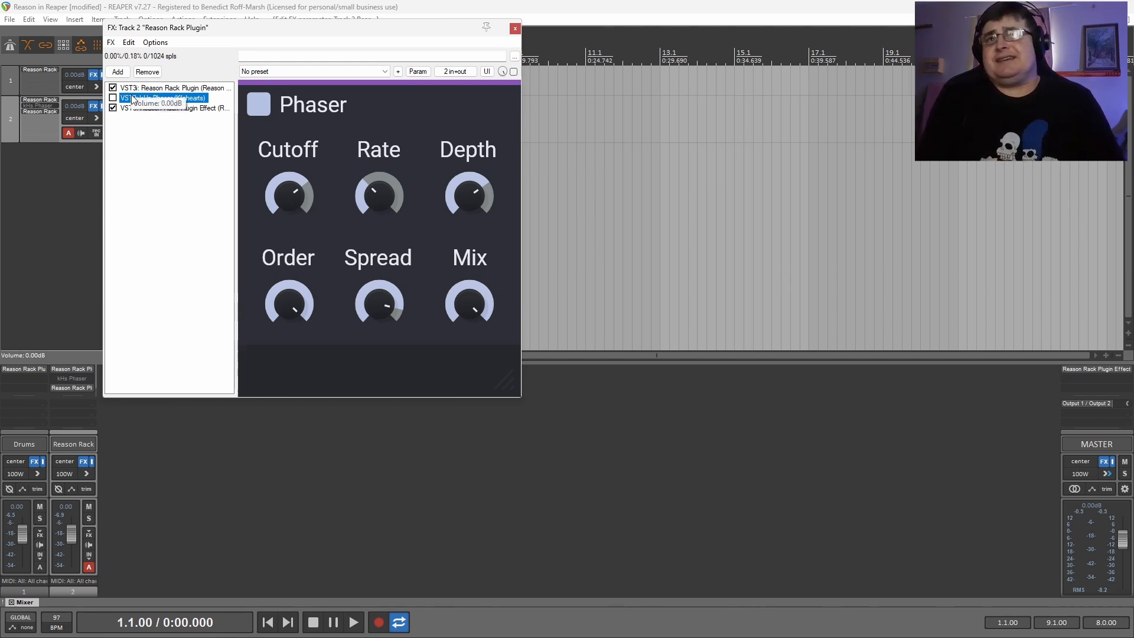
pyautogui.click(113, 98)
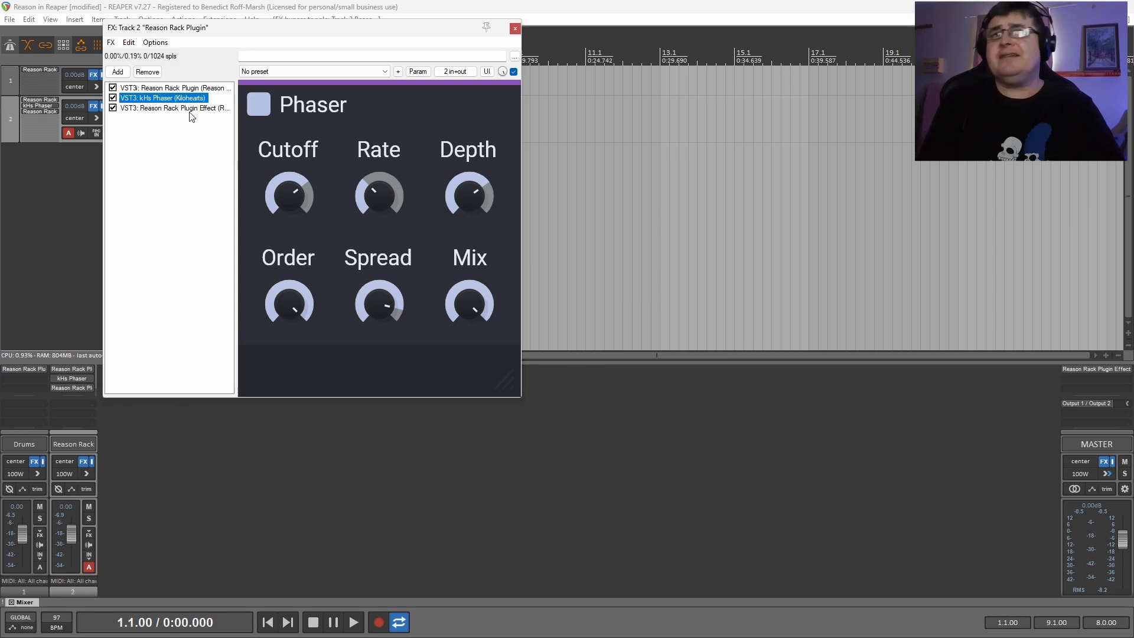
pyautogui.click(173, 109)
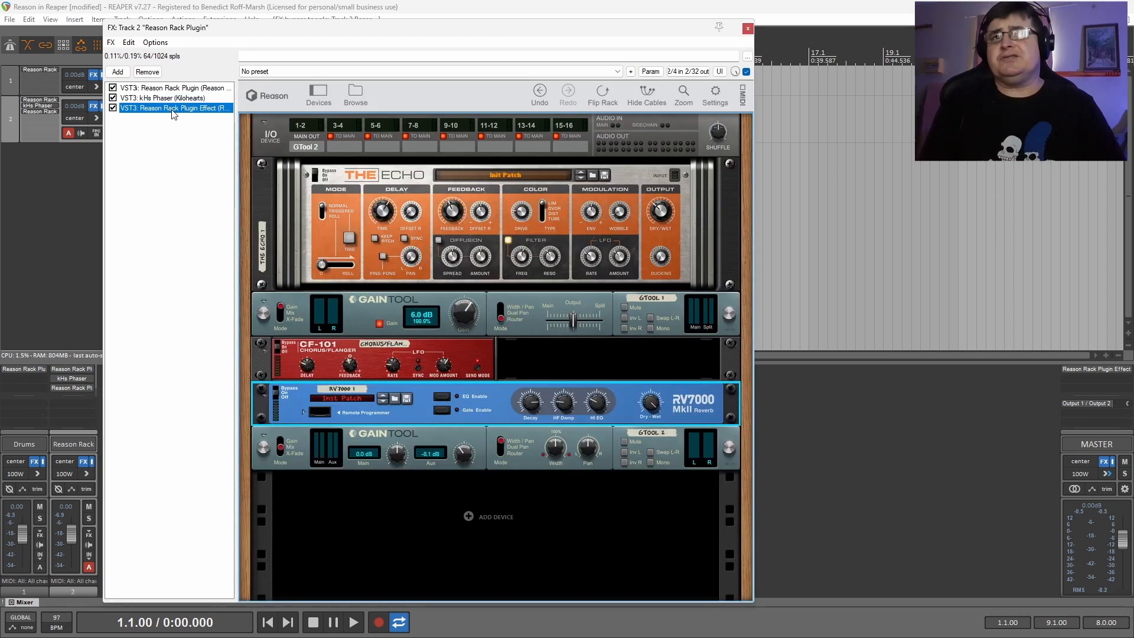
pyautogui.click(177, 98)
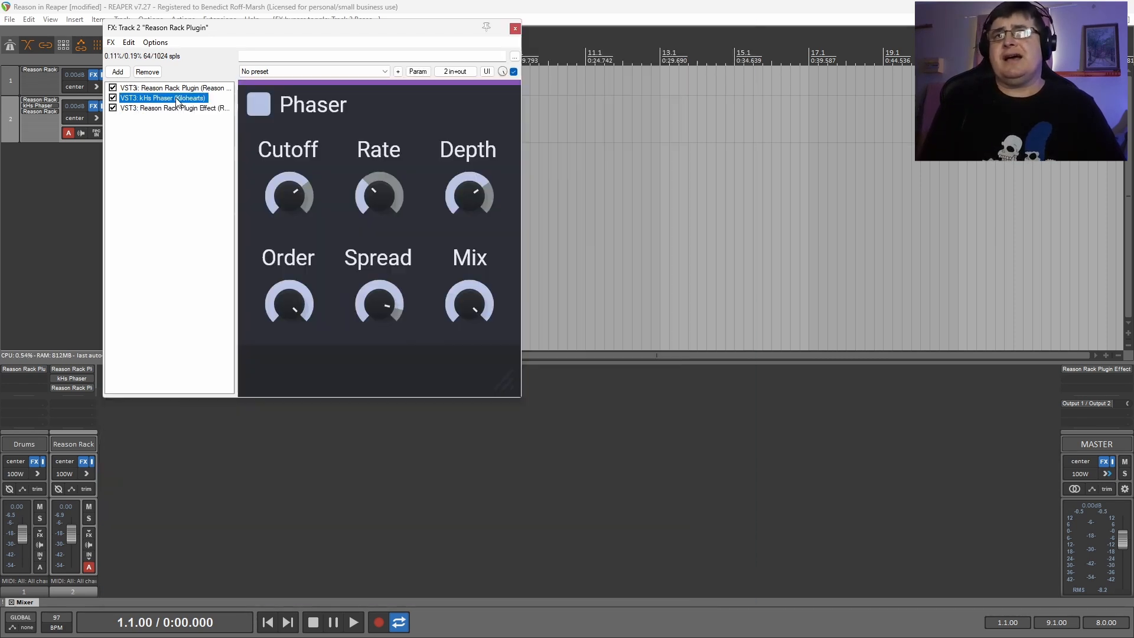
pyautogui.click(115, 99)
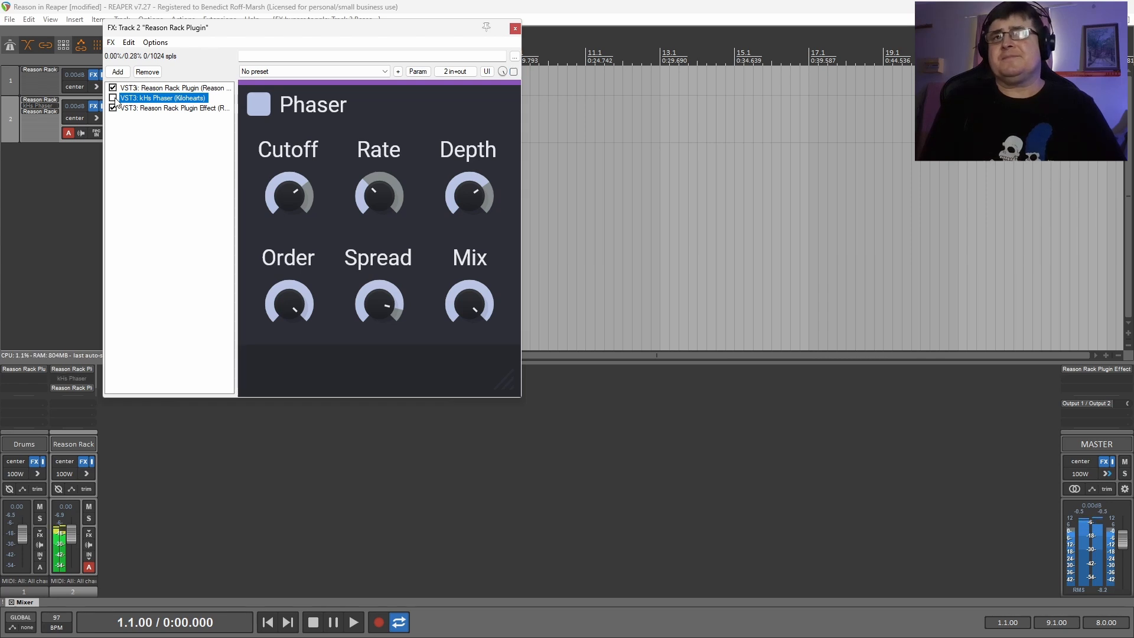
pyautogui.click(113, 98)
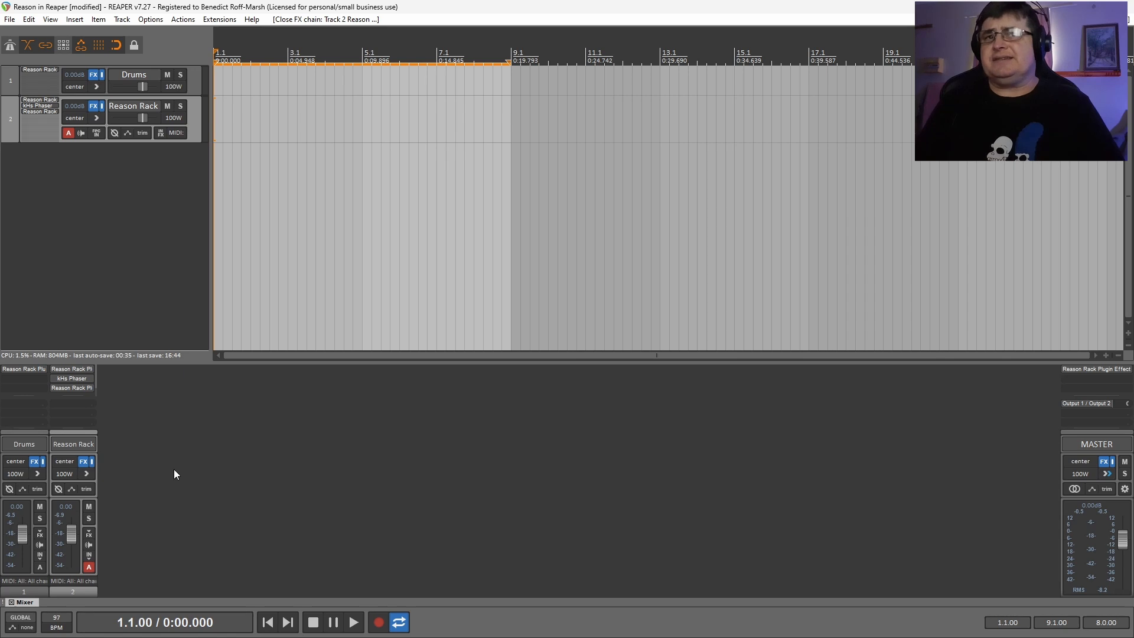
# Add a third track with receives from all tracks, close its routing and reselect the Reason Rack track
pyautogui.rightClick(147, 453)
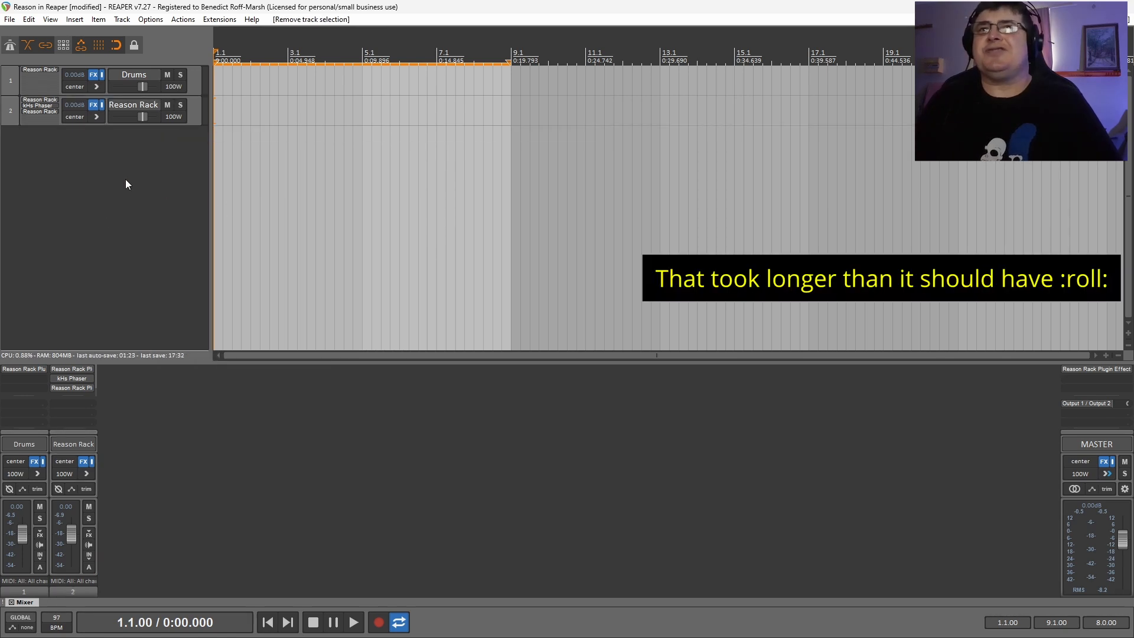
pyautogui.hotkey('ctrl', 'z')
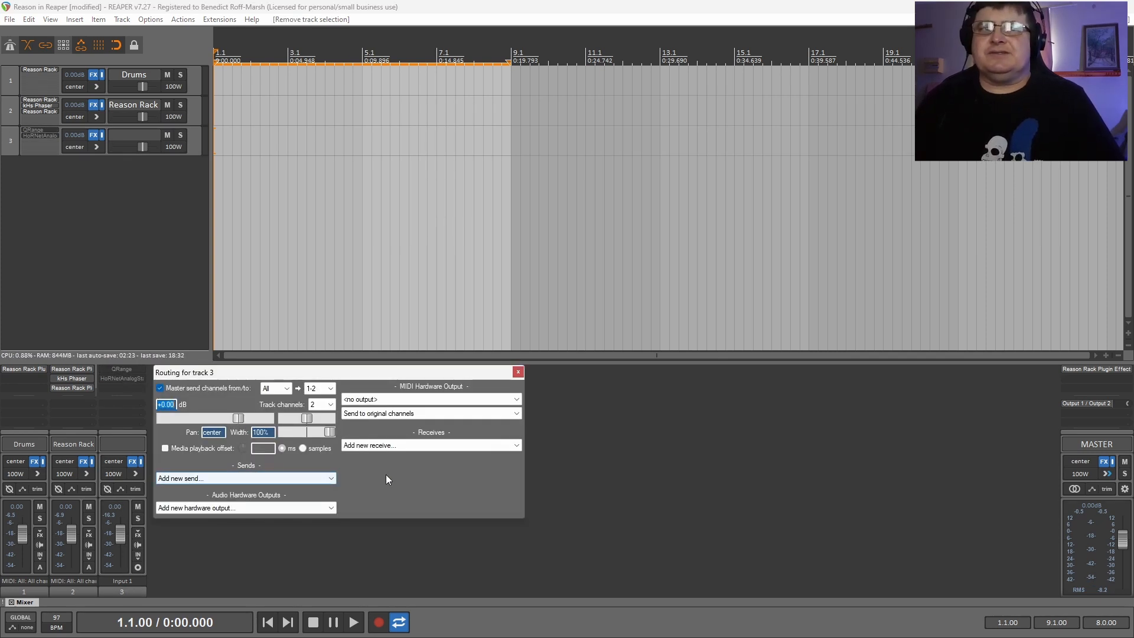
pyautogui.click(399, 448)
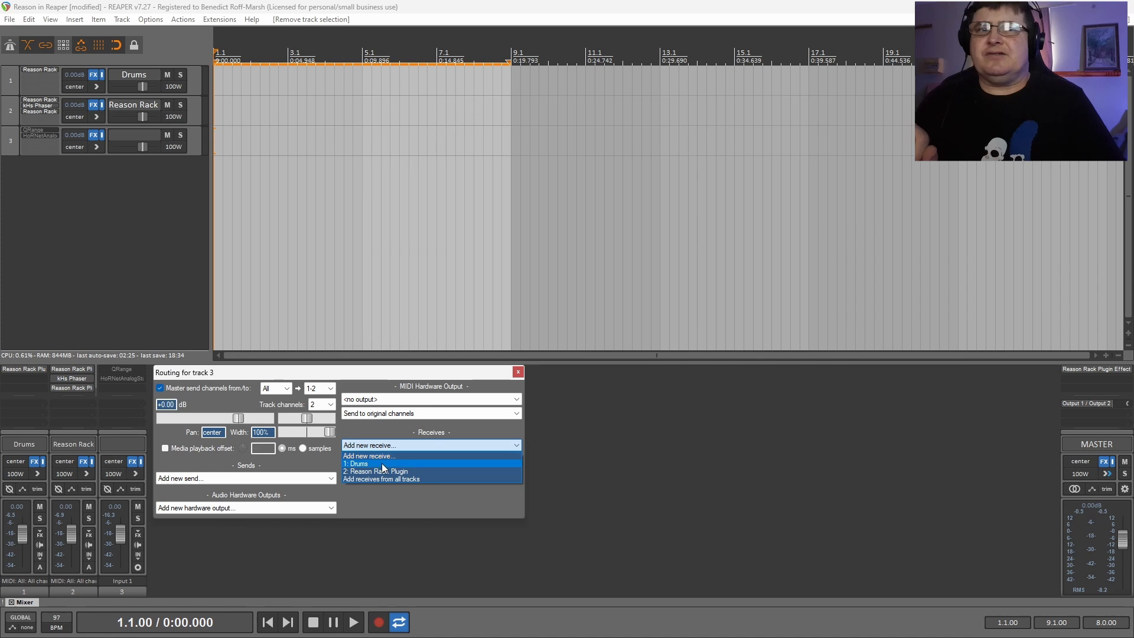
pyautogui.click(381, 480)
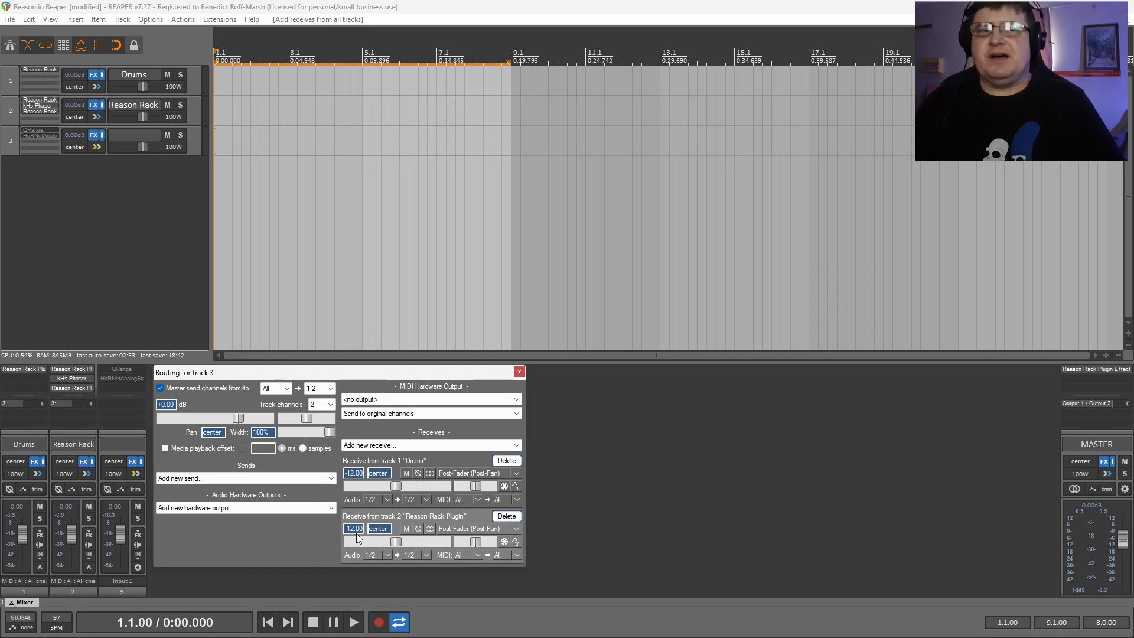
pyautogui.click(518, 373)
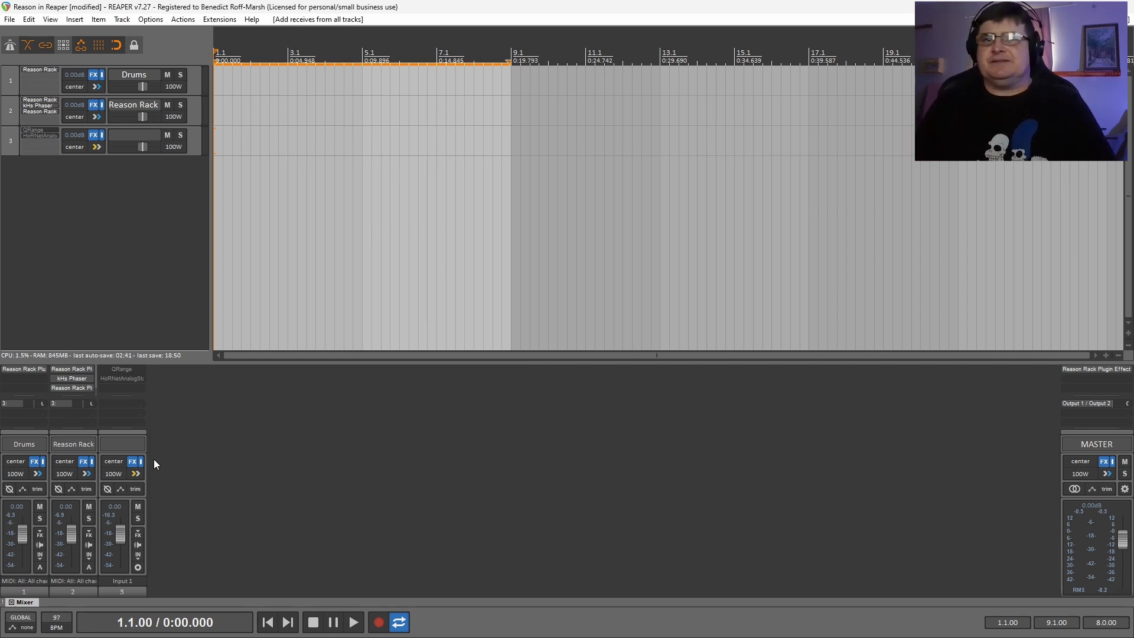
pyautogui.click(74, 444)
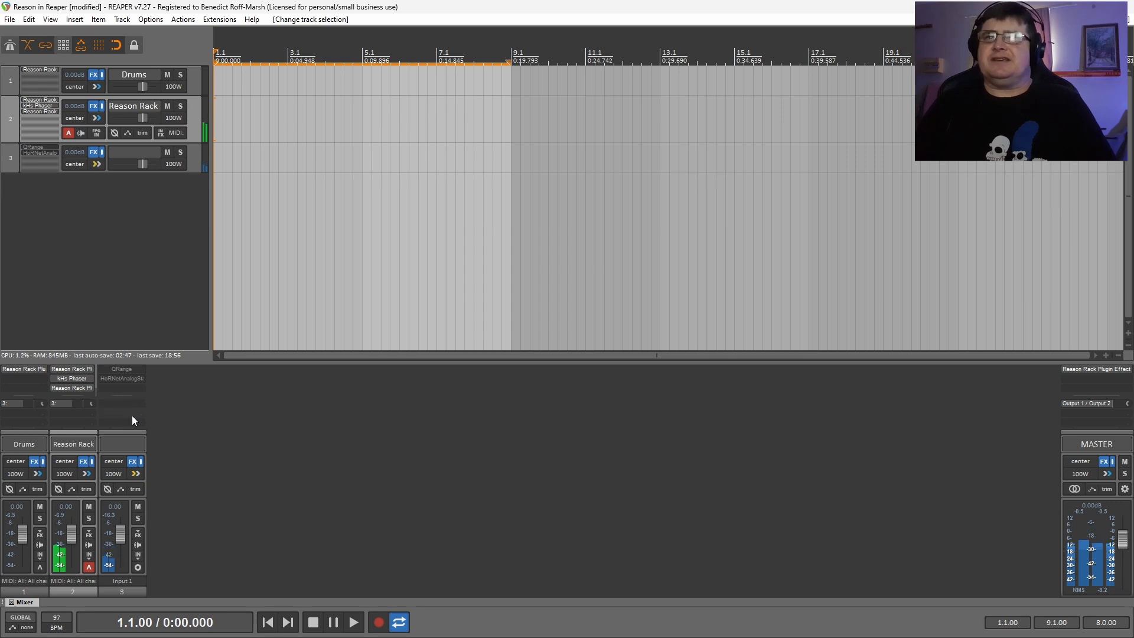
# Remove QRange and HoRNetAnalogStage from track 3's FX chain
pyautogui.doubleClick(132, 389)
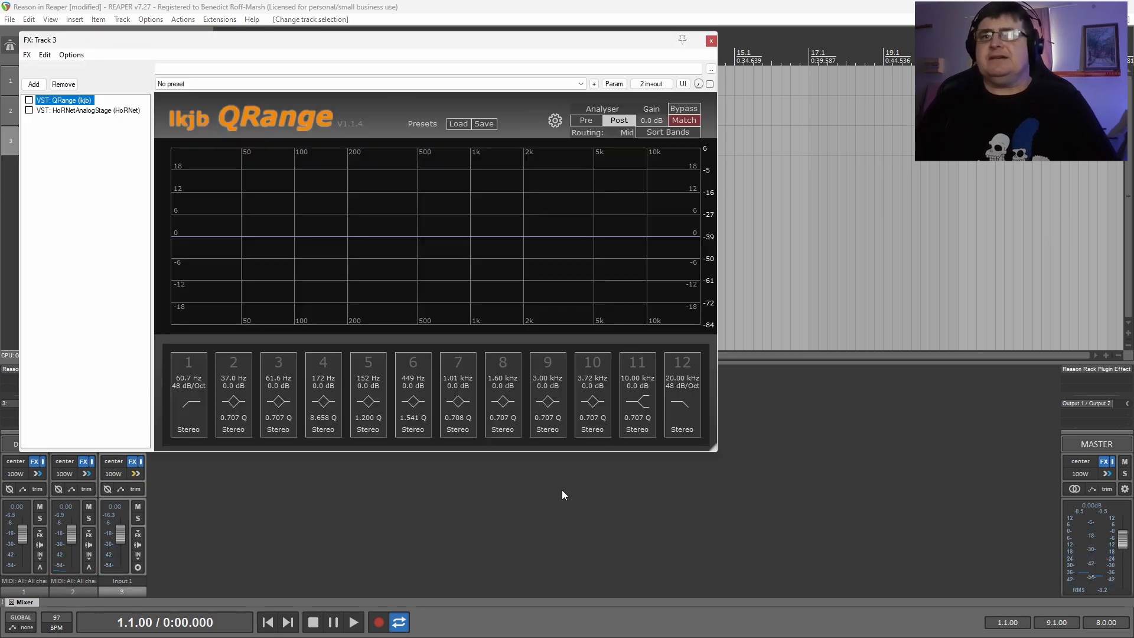
pyautogui.moveTo(341, 39); pyautogui.dragTo(555, 123)
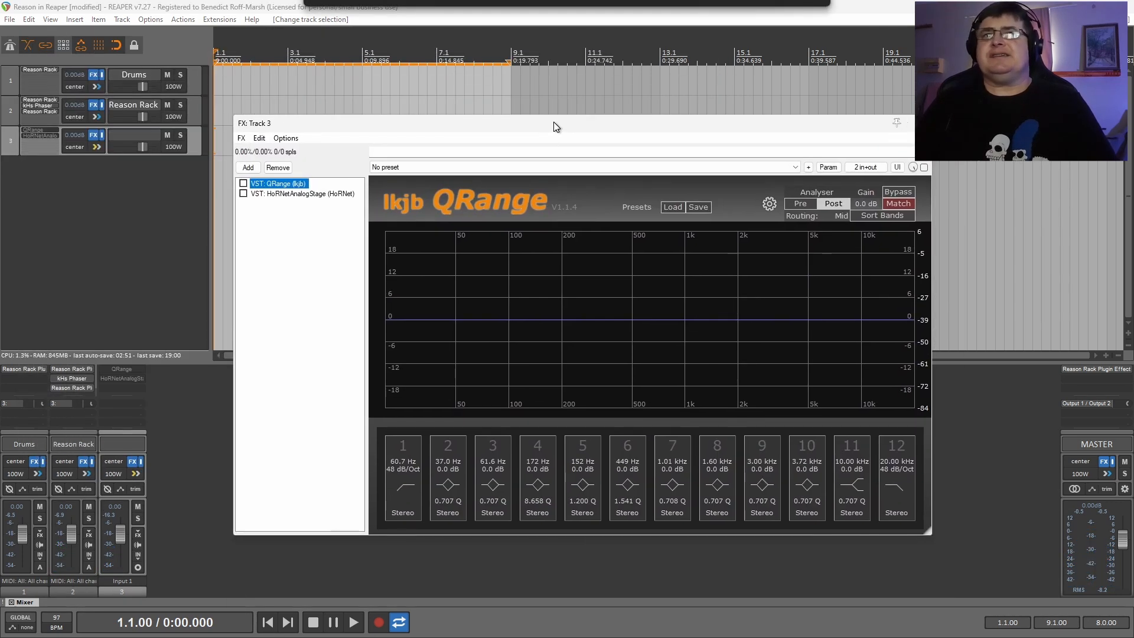
pyautogui.click(278, 168)
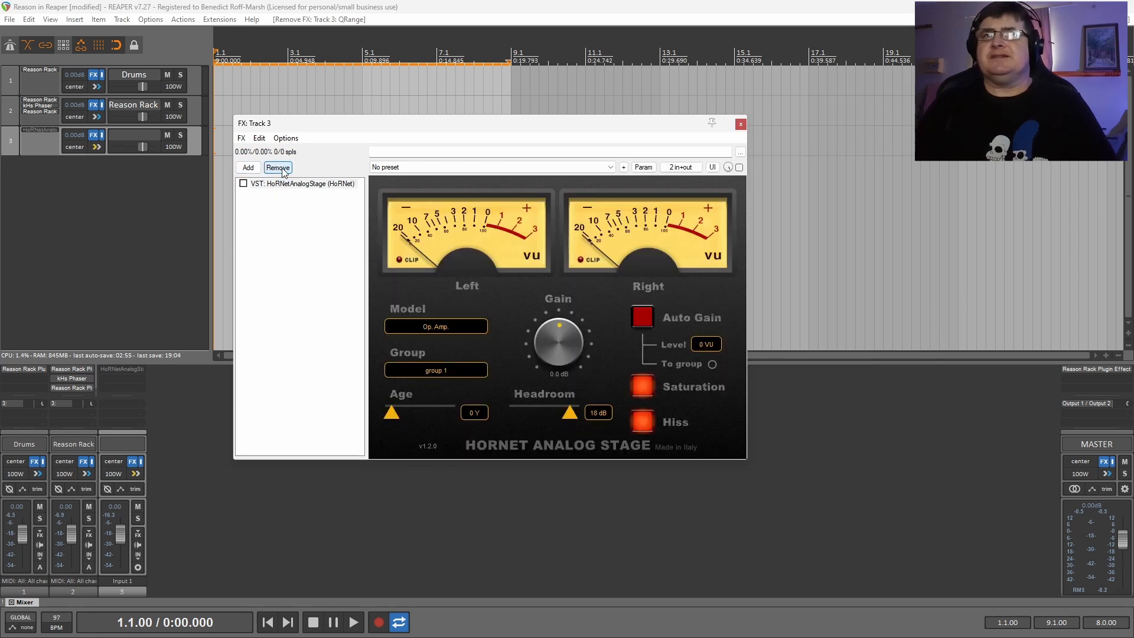
pyautogui.click(282, 170)
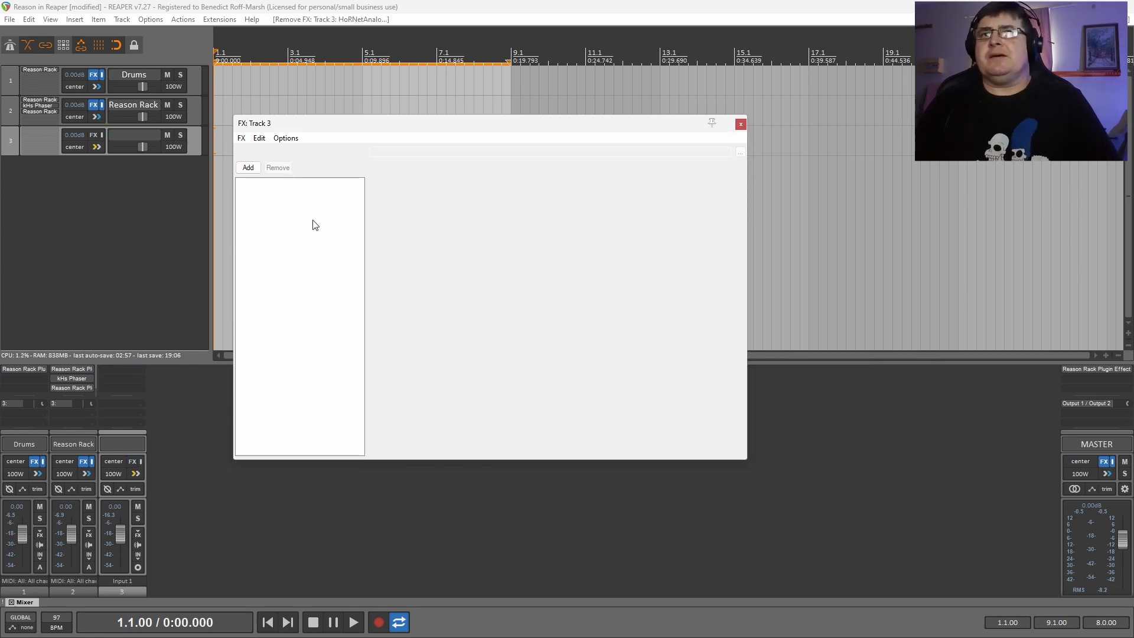
# Add the VST3 Reason Rack Plugin Effect to track 3 and hide the rack's device list
pyautogui.click(248, 168)
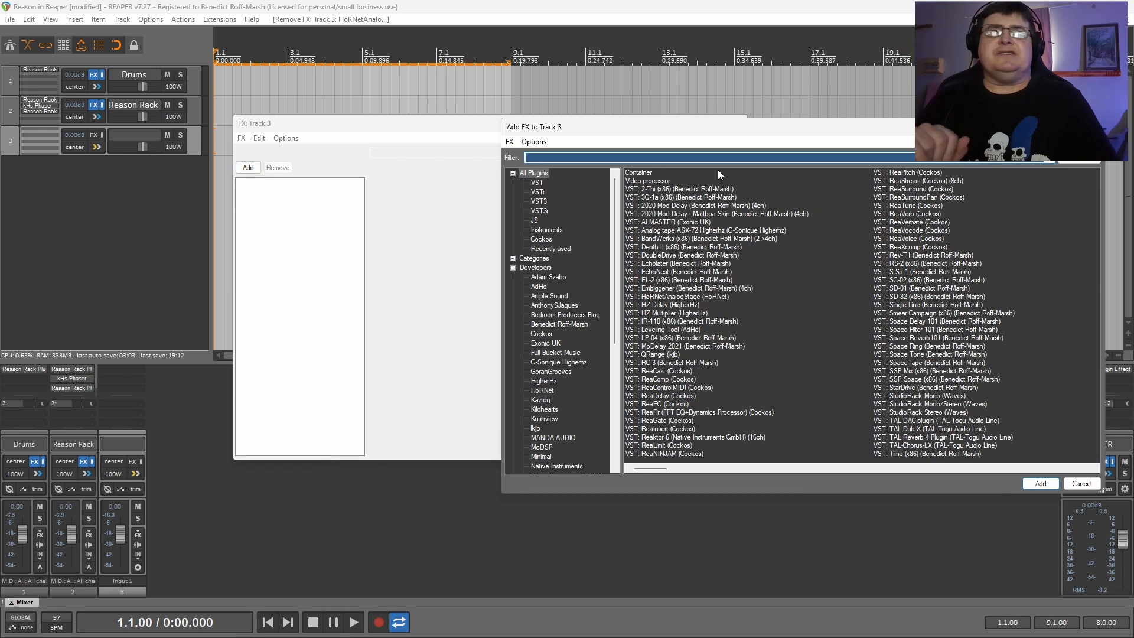
pyautogui.click(539, 202)
pyautogui.write('rea')
pyautogui.click(1041, 484)
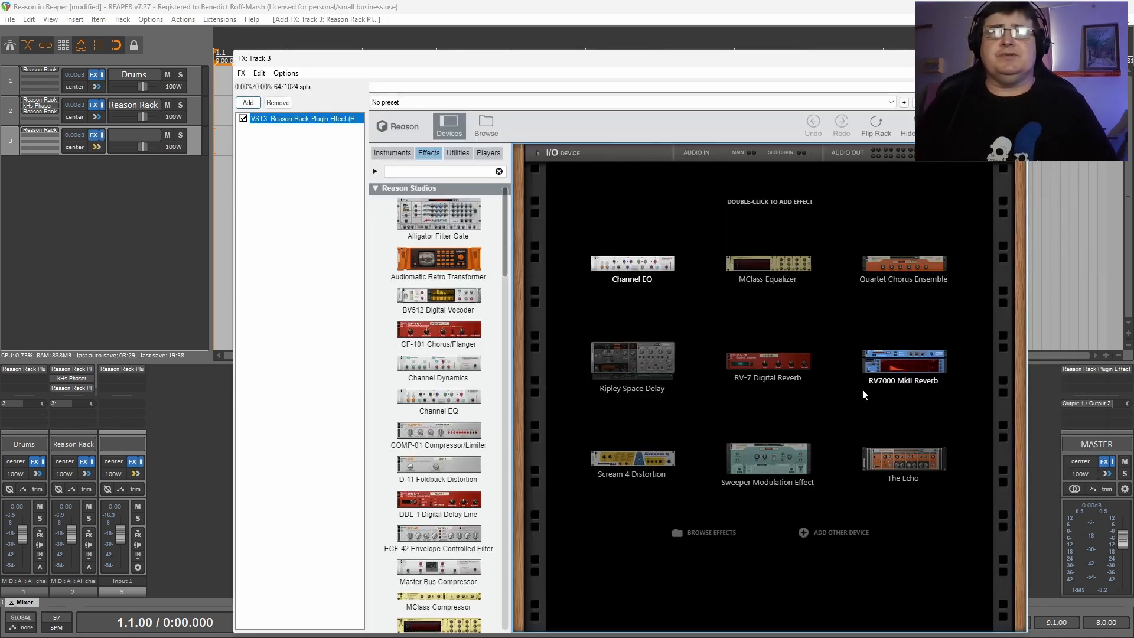
pyautogui.moveTo(578, 74); pyautogui.dragTo(555, 53)
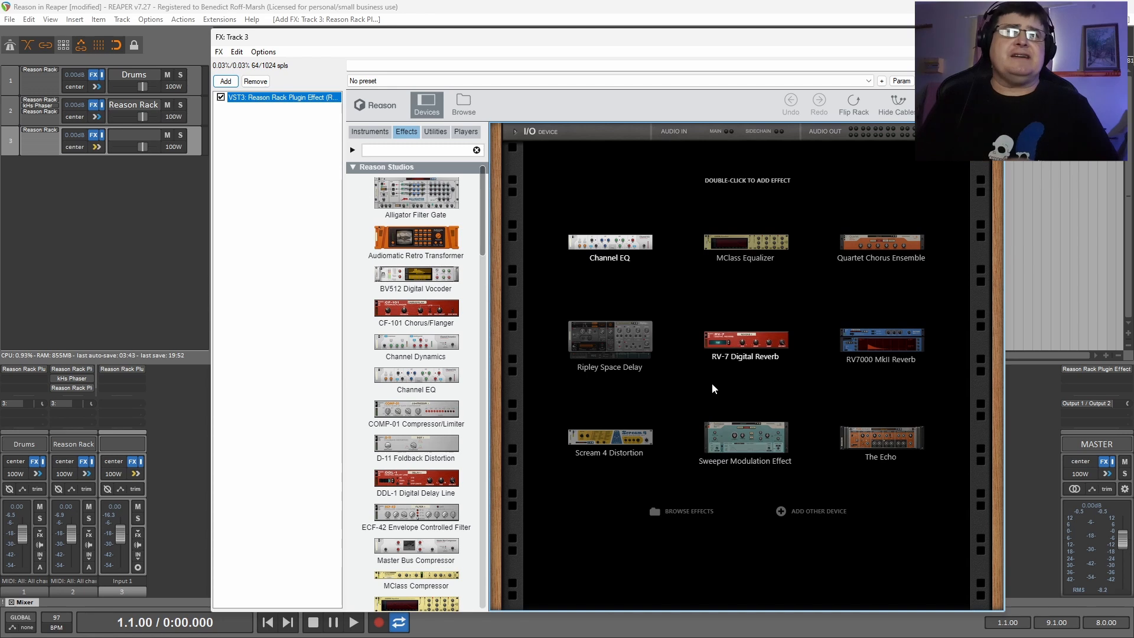
pyautogui.click(437, 103)
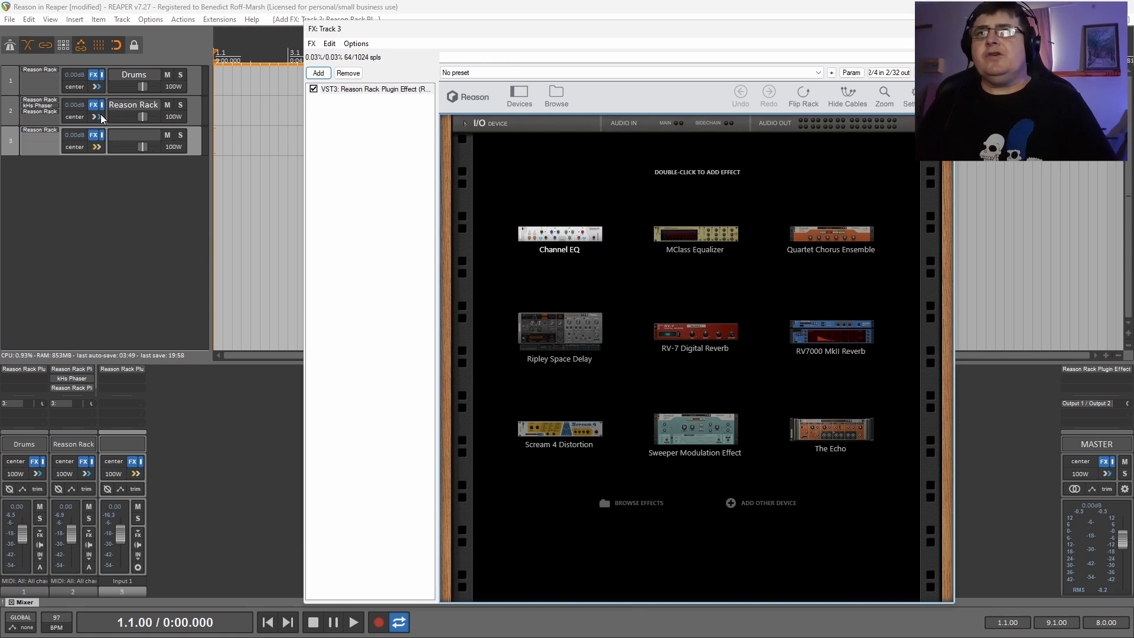
# Copy both Gain Tools, the CF-101 and the RV7000 from the Reason Rack Plugin Effect on the Reason Rack track
pyautogui.click(92, 107)
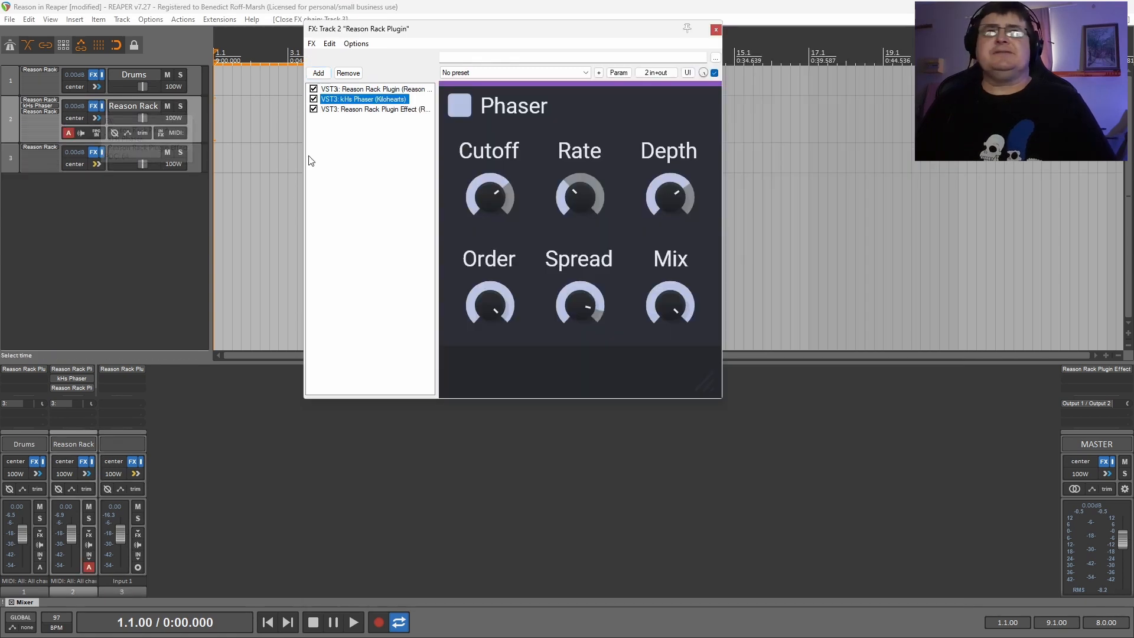
pyautogui.click(349, 110)
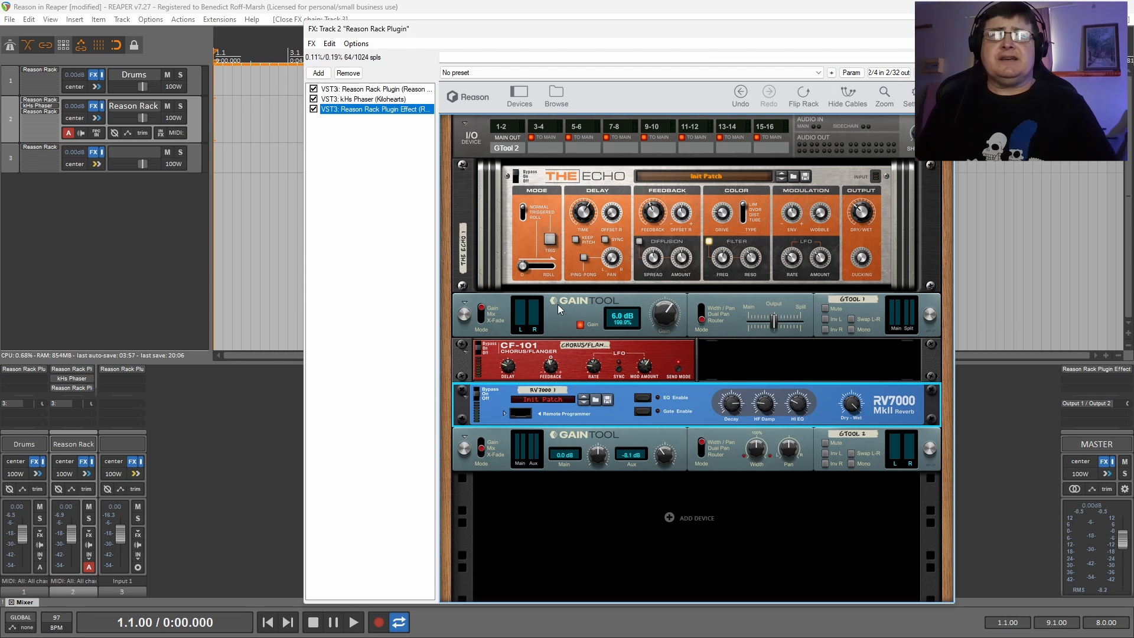
pyautogui.moveTo(557, 303); pyautogui.dragTo(632, 437)
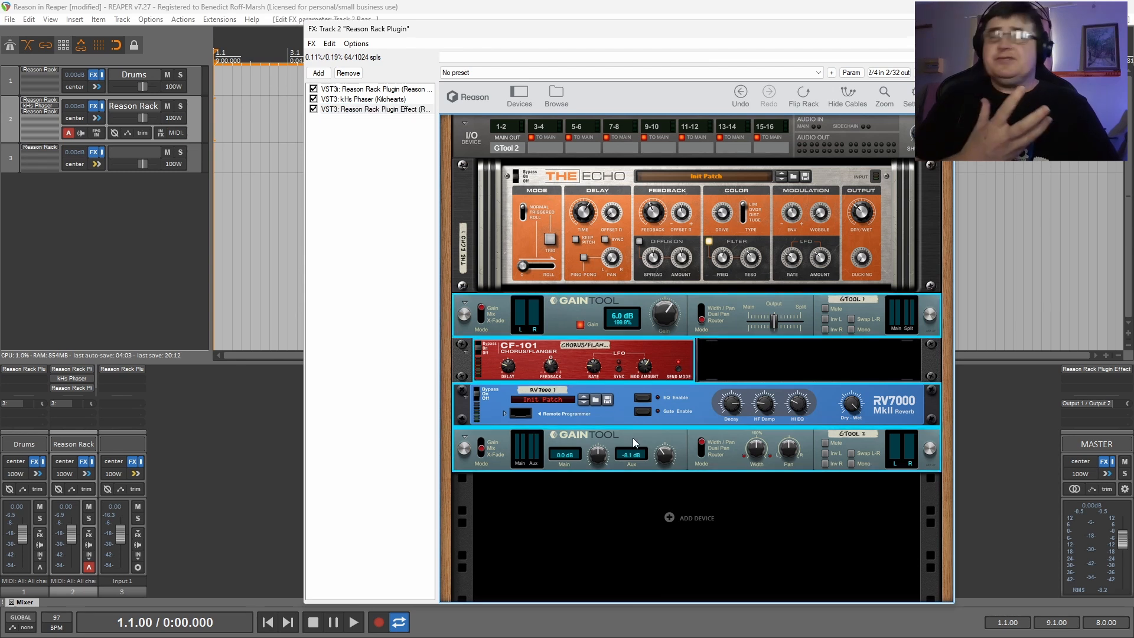
pyautogui.rightClick(633, 438)
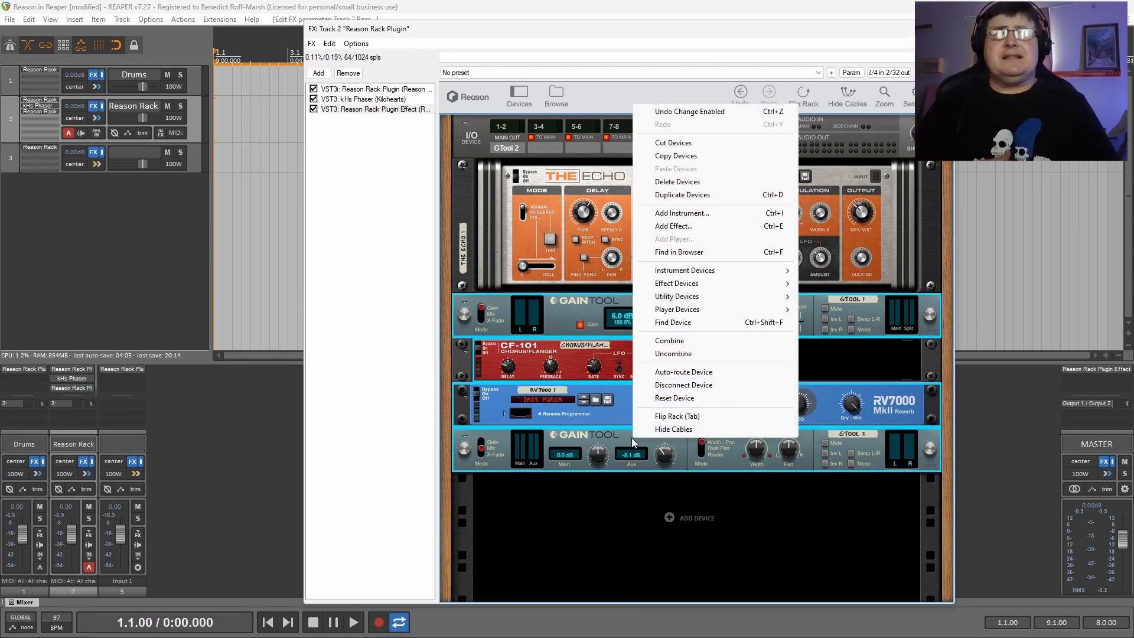
pyautogui.click(676, 155)
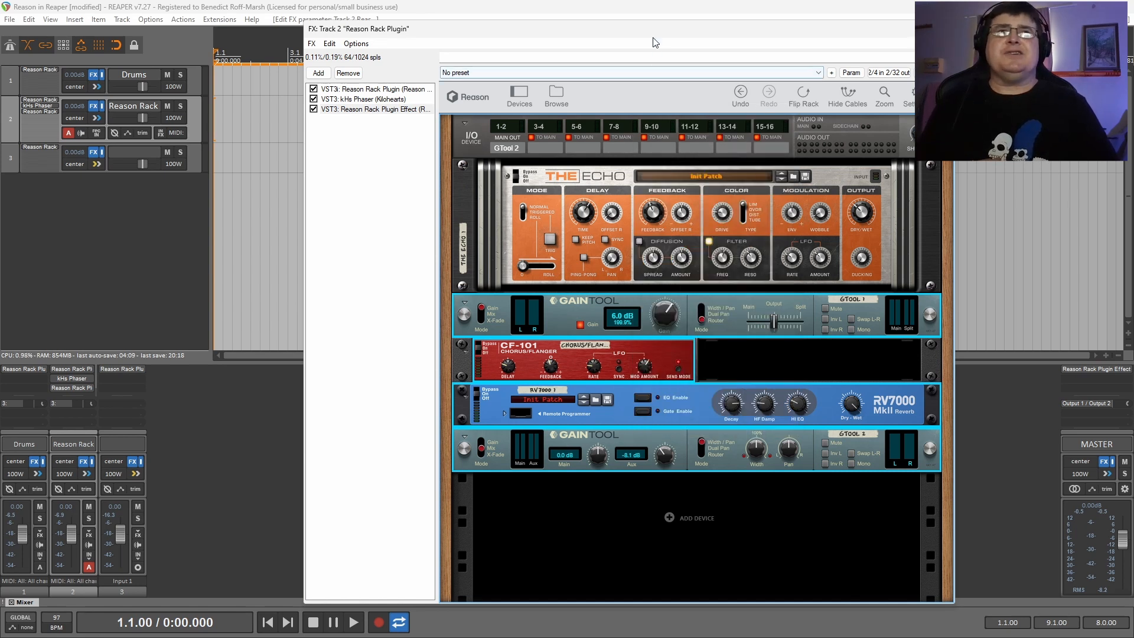
# Paste the copied devices into the empty Reason effect rack on track 3
pyautogui.moveTo(654, 39); pyautogui.dragTo(523, 40)
pyautogui.click(93, 153)
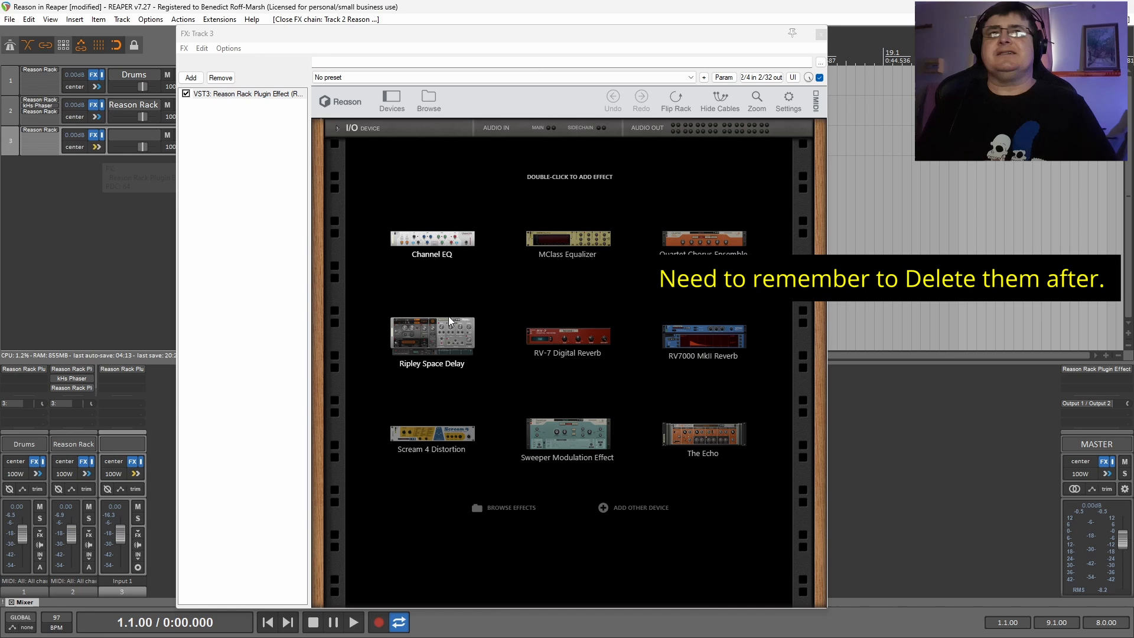
pyautogui.rightClick(444, 168)
pyautogui.click(487, 207)
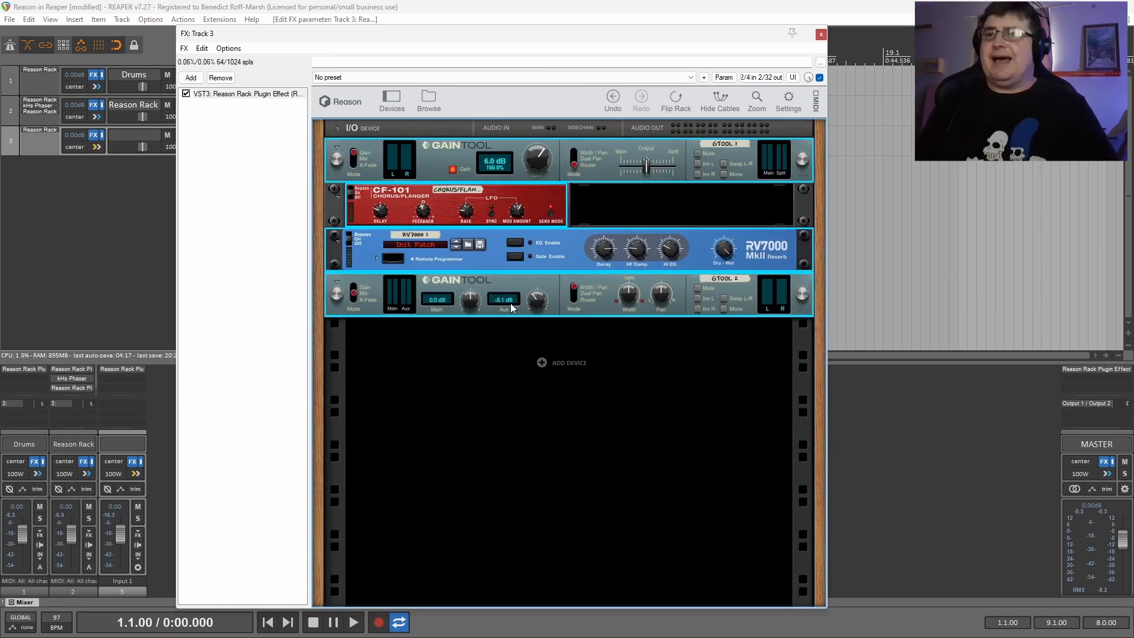
# Cable the second Gain Tool's main outputs to the I/O device's main outputs on track 3's rack, and close the FX window
pyautogui.press('Tab')
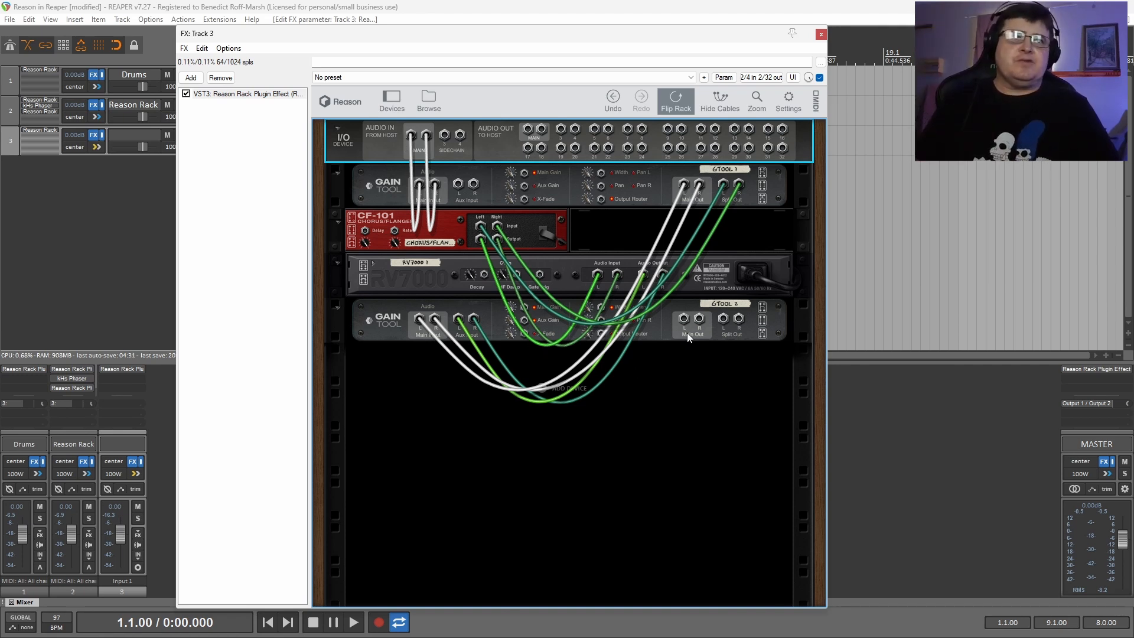
pyautogui.moveTo(683, 319); pyautogui.dragTo(527, 130)
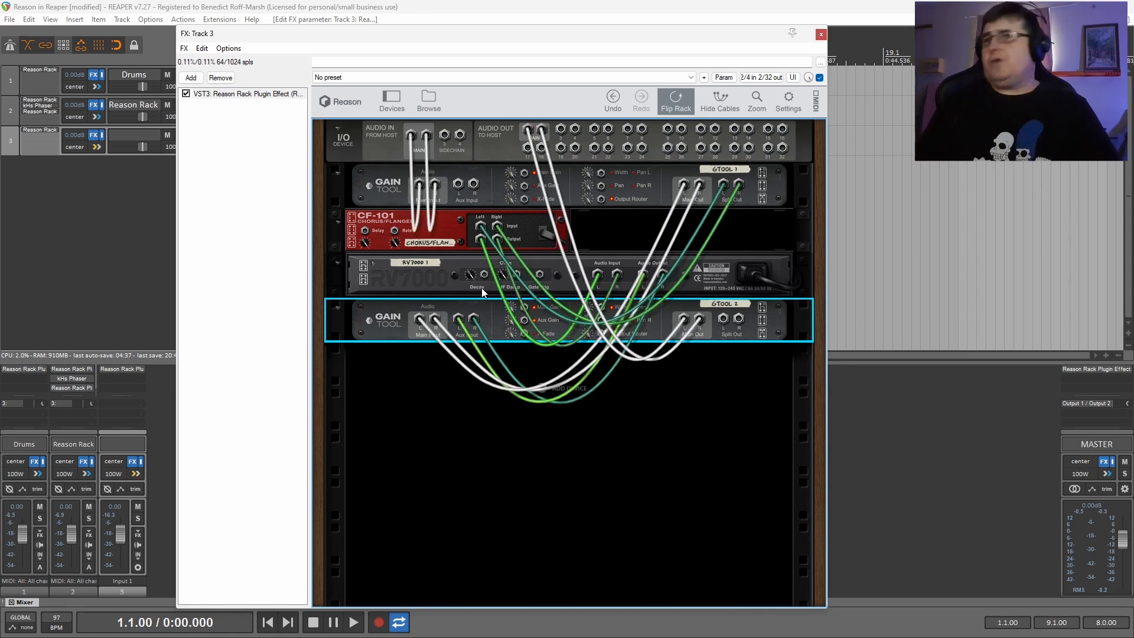
pyautogui.press('Tab')
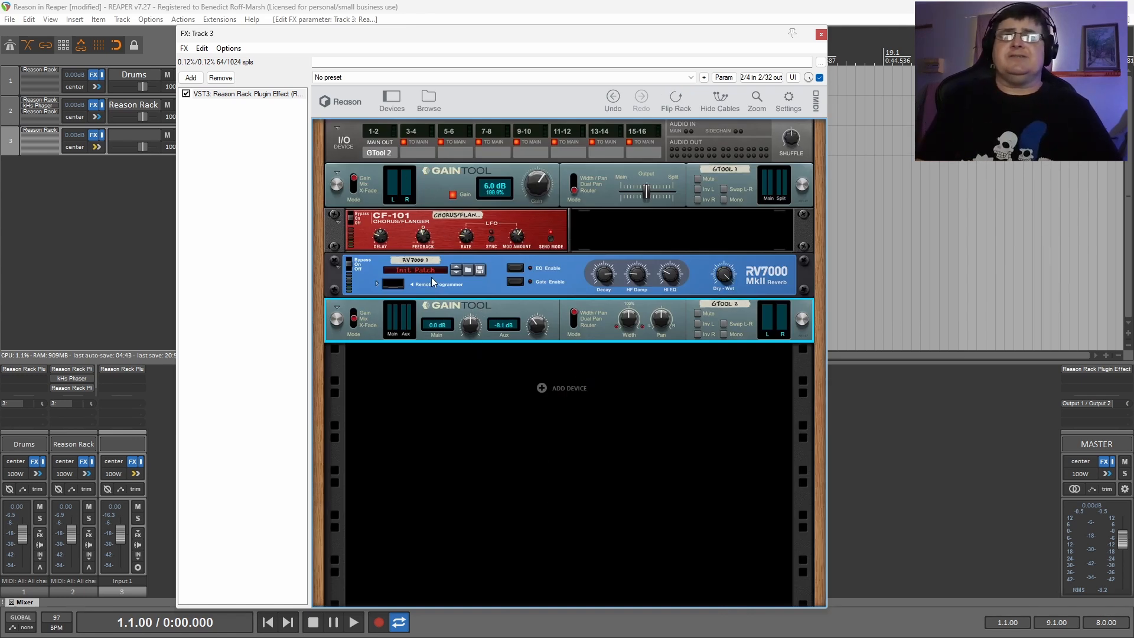
pyautogui.click(821, 34)
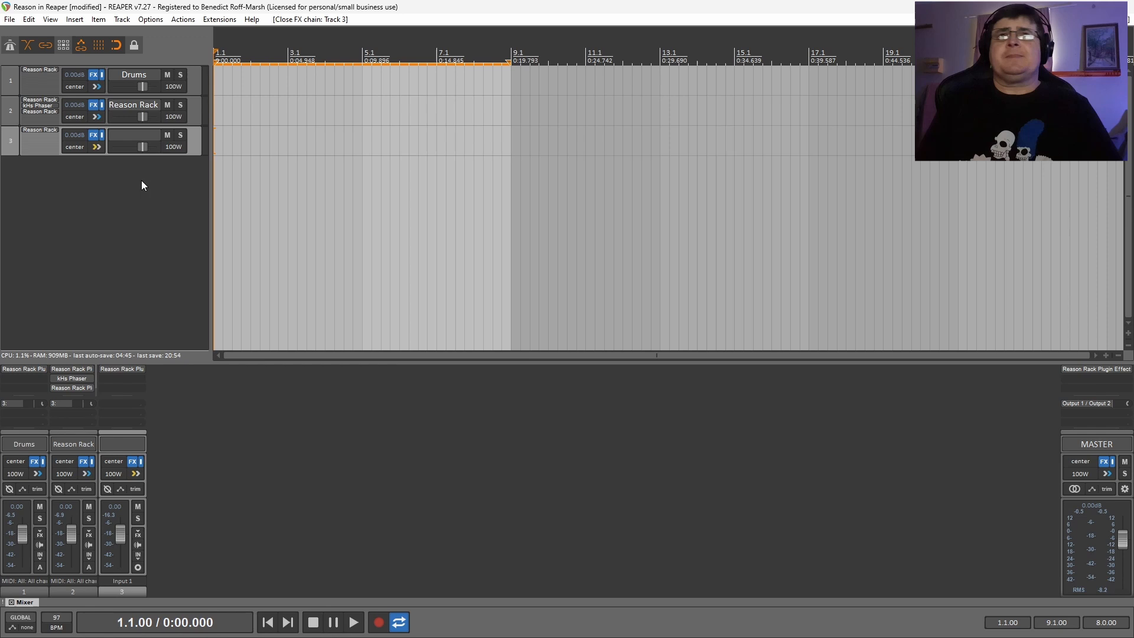
# Solo track 3 to audition what the Reason Rack track sends to it, and open track 3's FX chain
pyautogui.click(14, 116)
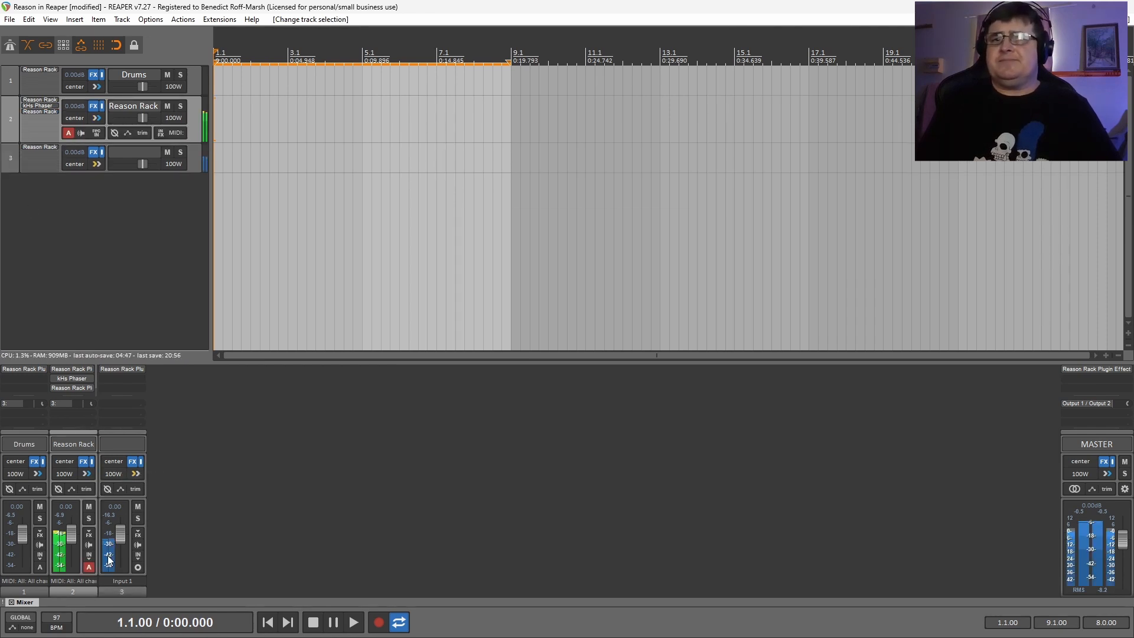
pyautogui.click(137, 518)
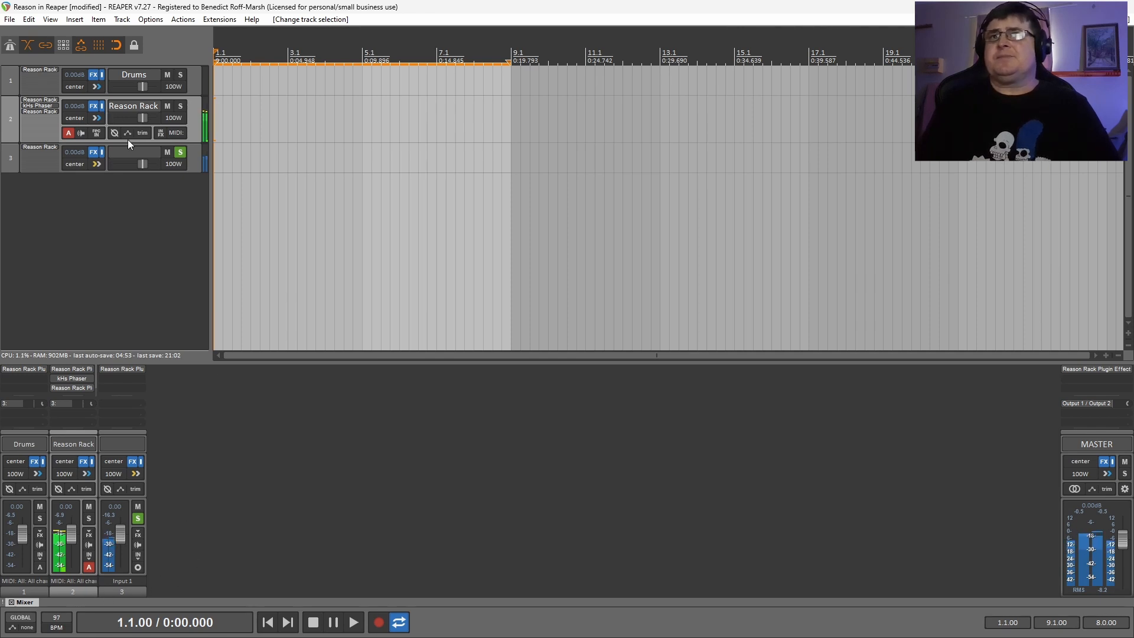
pyautogui.click(141, 148)
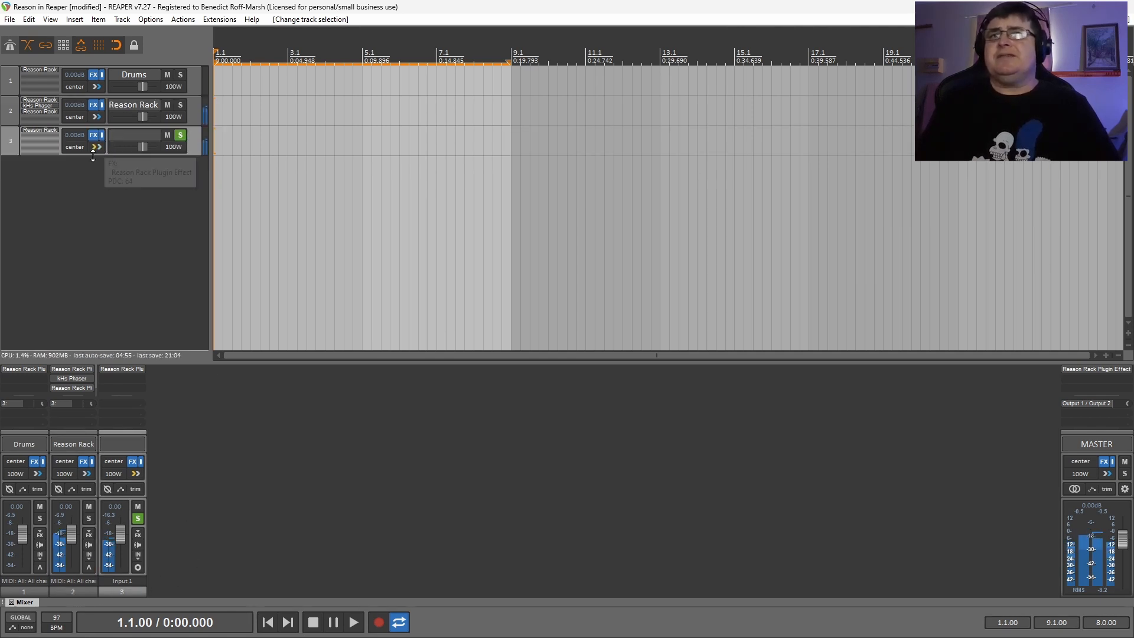
pyautogui.click(94, 137)
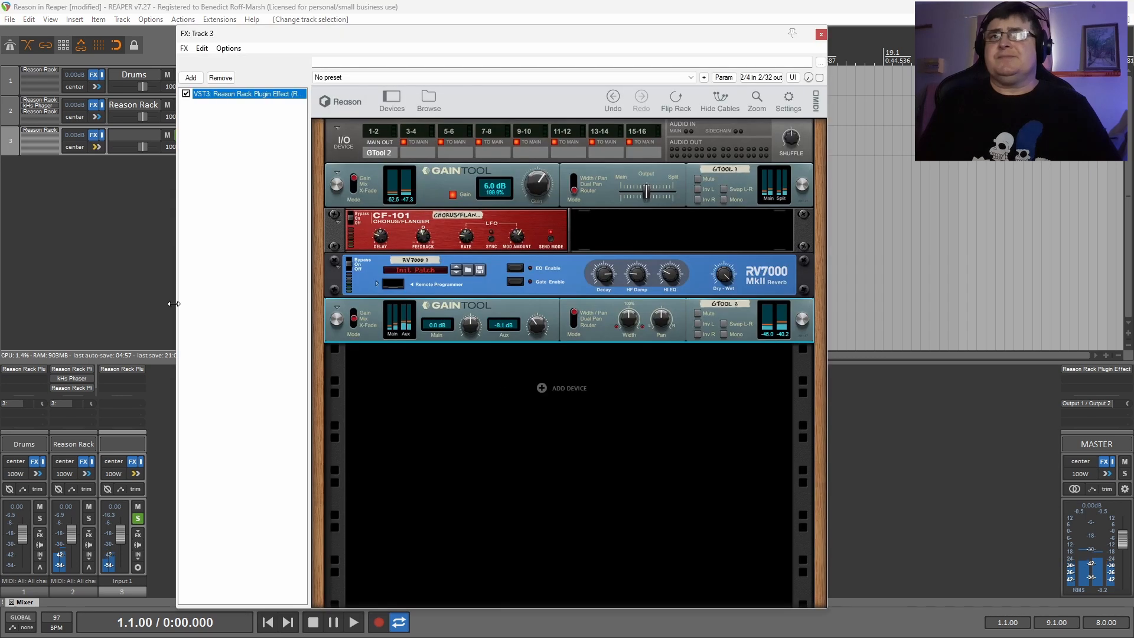
# On the Reason Rack track, set the second Gain Tool's Main level to -inf dB and Aux to 0.0 dB, and unsolo track 3
pyautogui.click(87, 590)
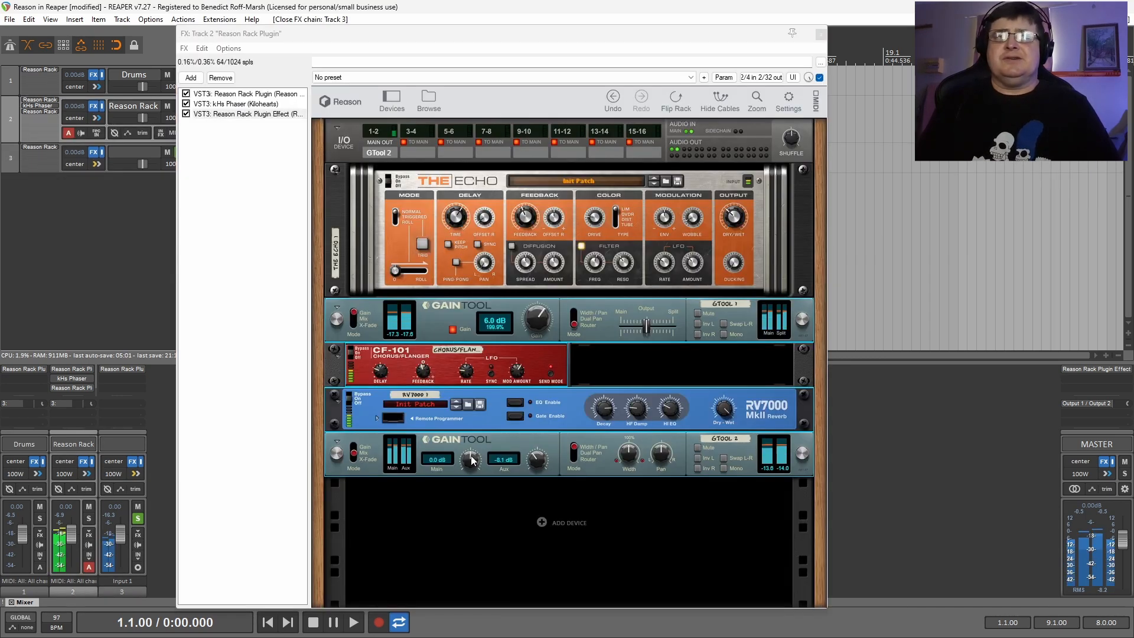
pyautogui.moveTo(472, 460); pyautogui.dragTo(514, 600)
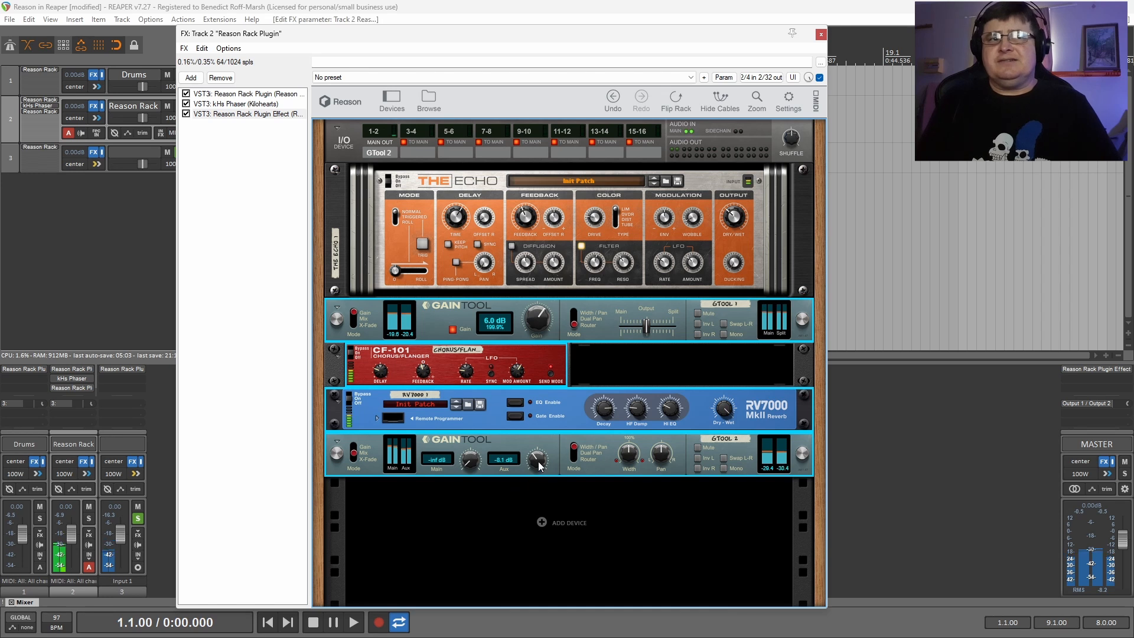
pyautogui.moveTo(539, 466); pyautogui.dragTo(542, 464)
pyautogui.keyDown('ctrl'); pyautogui.click(542, 463); pyautogui.keyUp('ctrl')
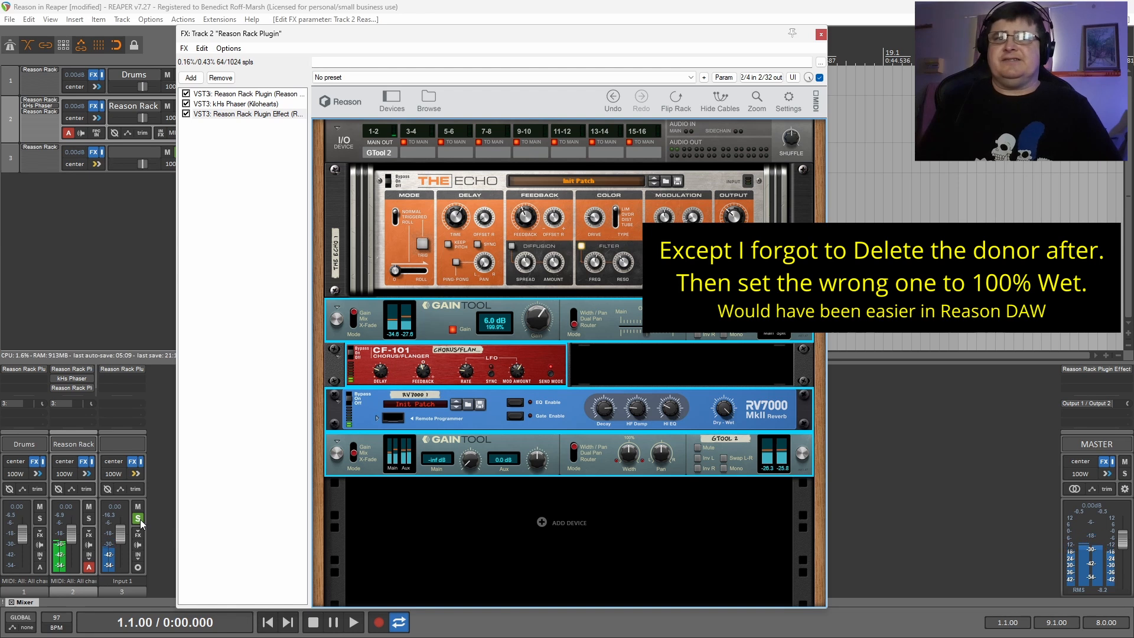
pyautogui.click(139, 520)
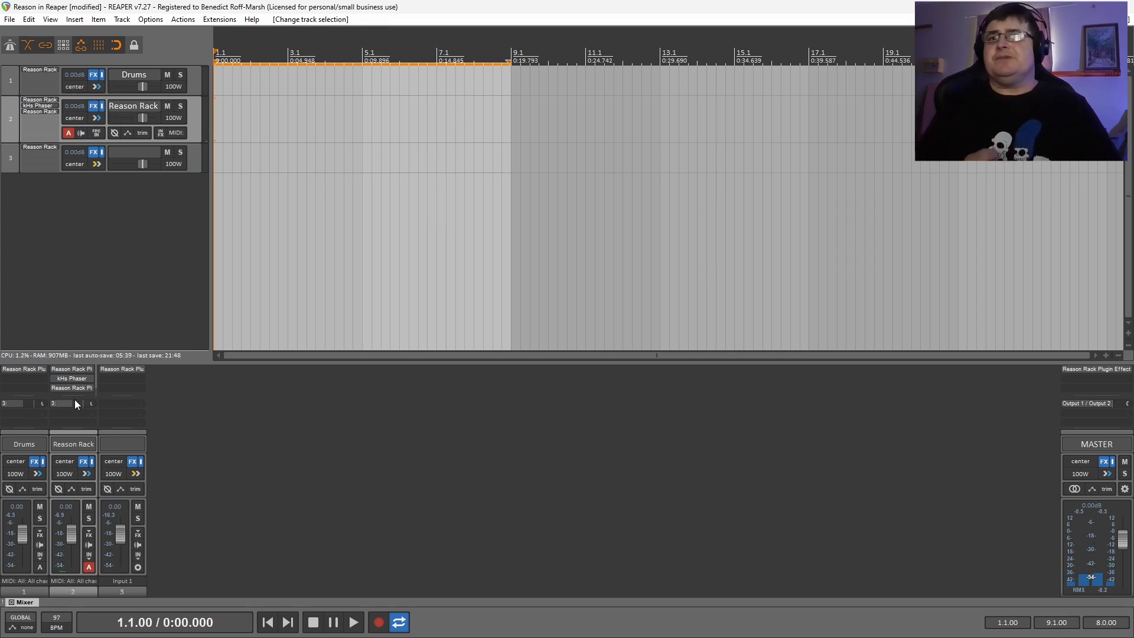
# Play the loop, toggle the CF-101 in track 3's rack between bypass and on to compare, and stop playback
pyautogui.click(354, 629)
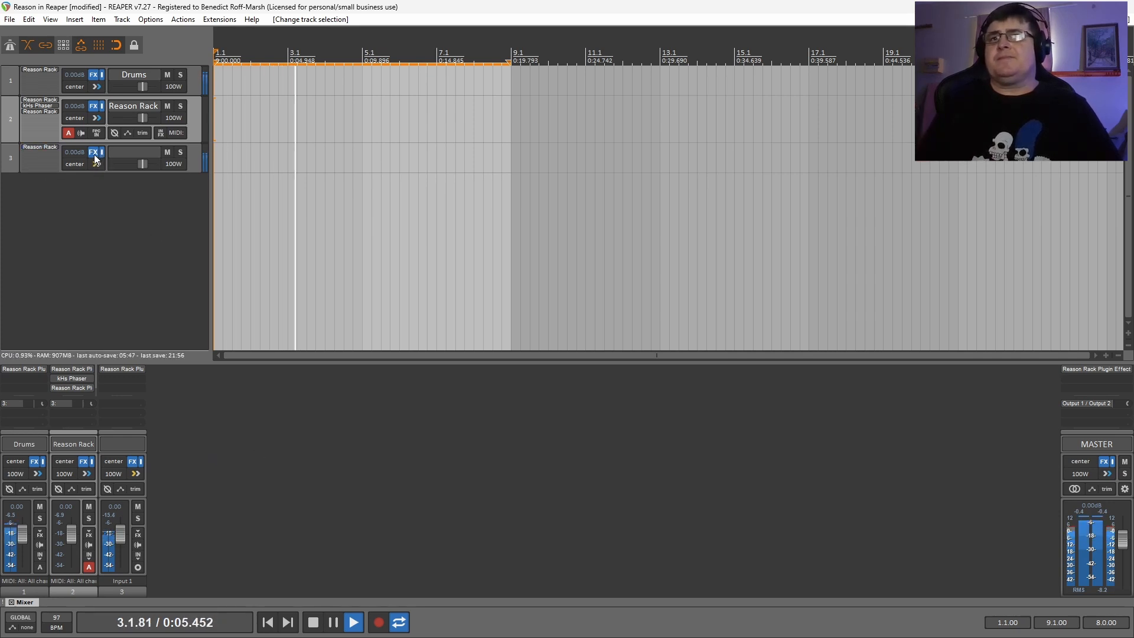
pyautogui.click(94, 135)
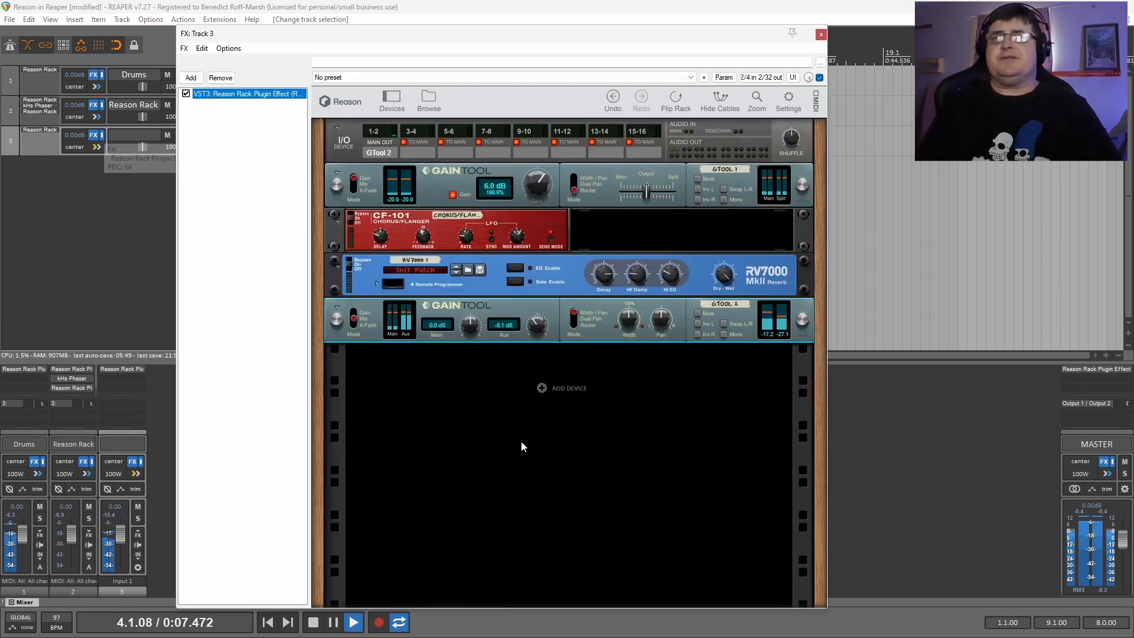
pyautogui.click(356, 215)
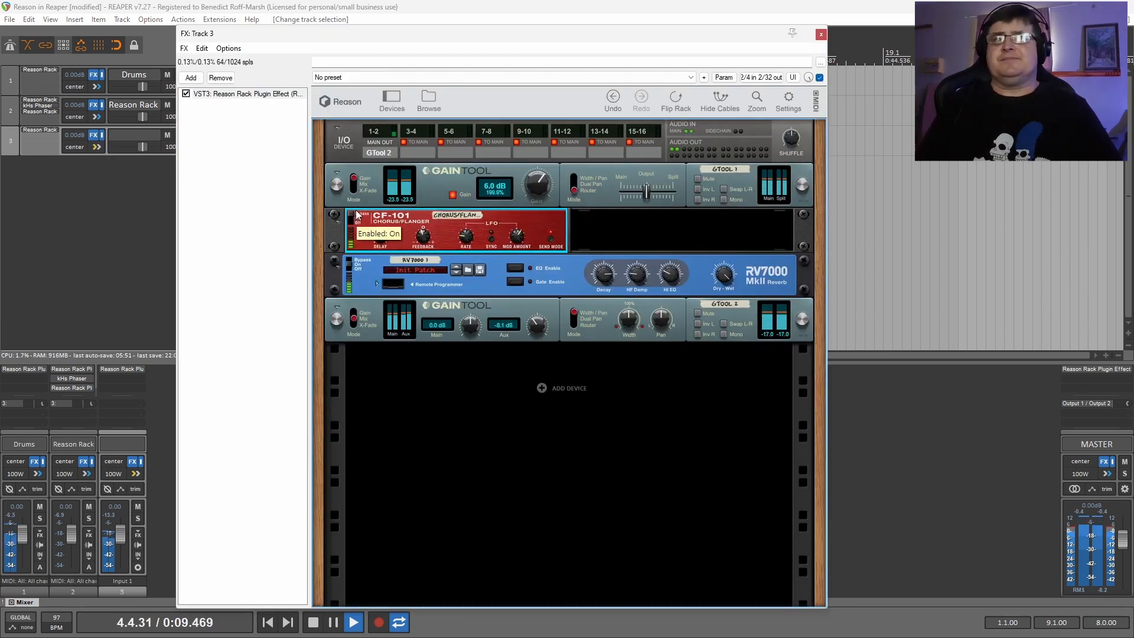
pyautogui.click(356, 216)
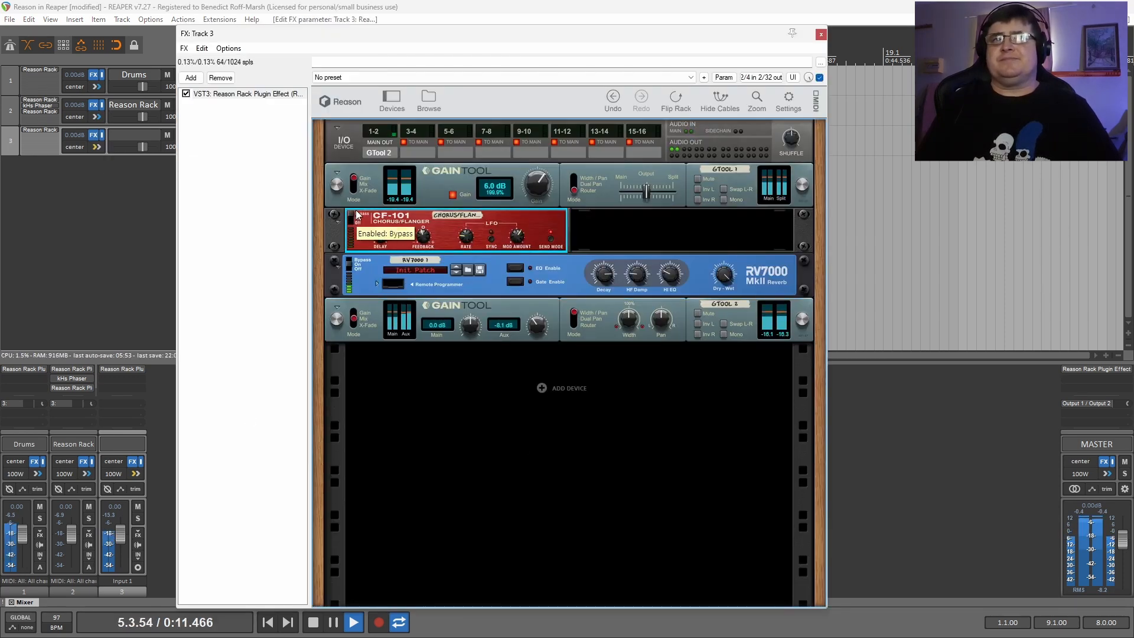
pyautogui.click(357, 216)
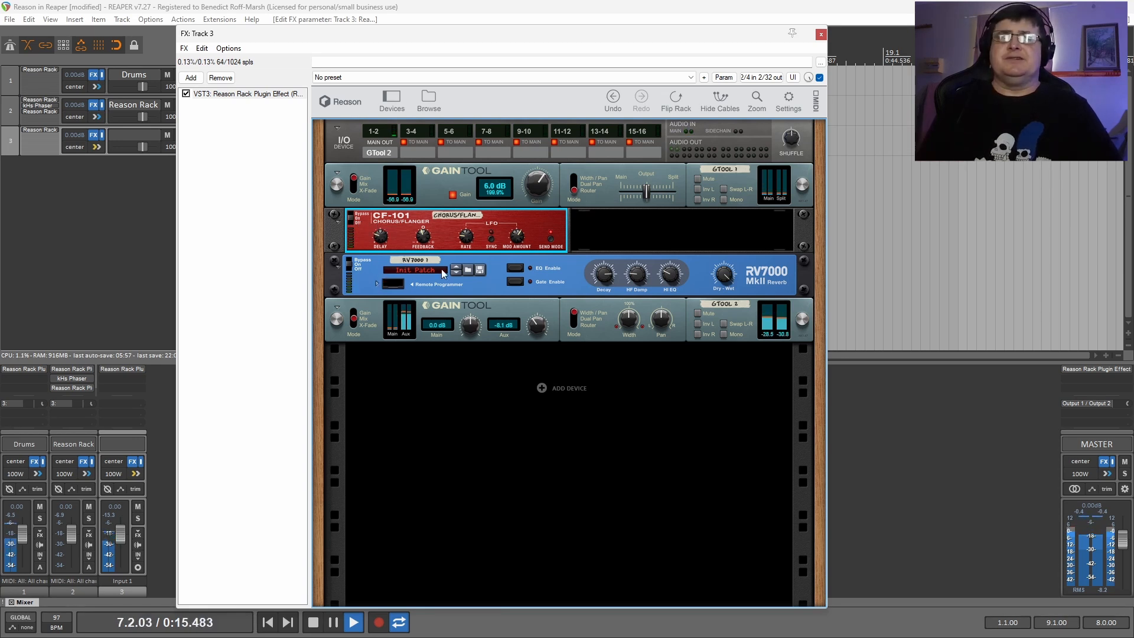
pyautogui.click(821, 34)
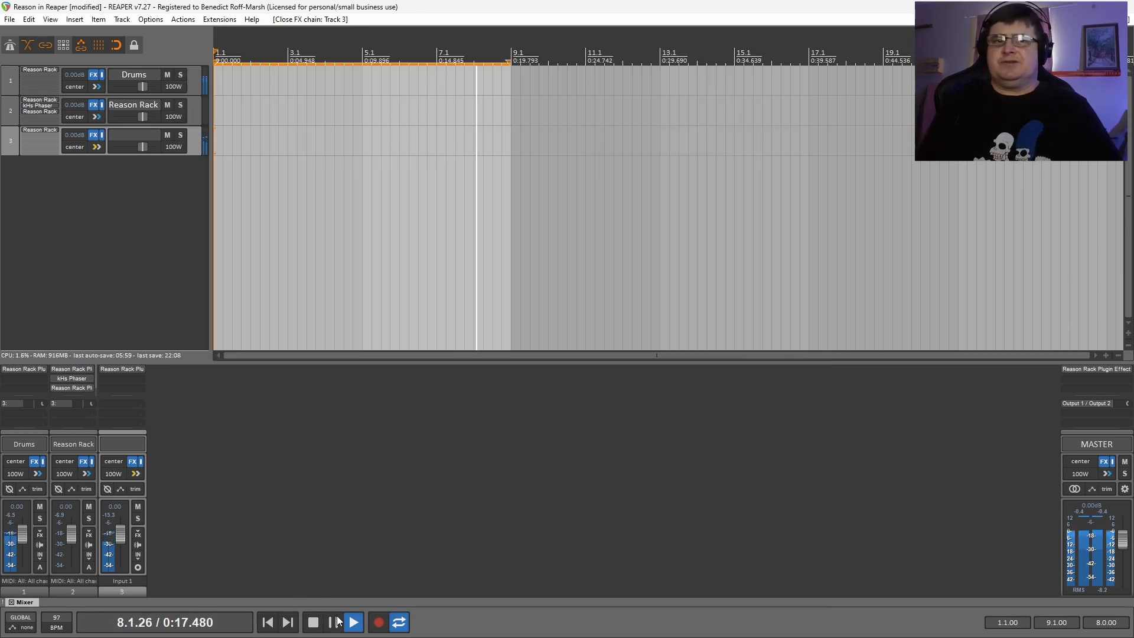
pyautogui.press('space')
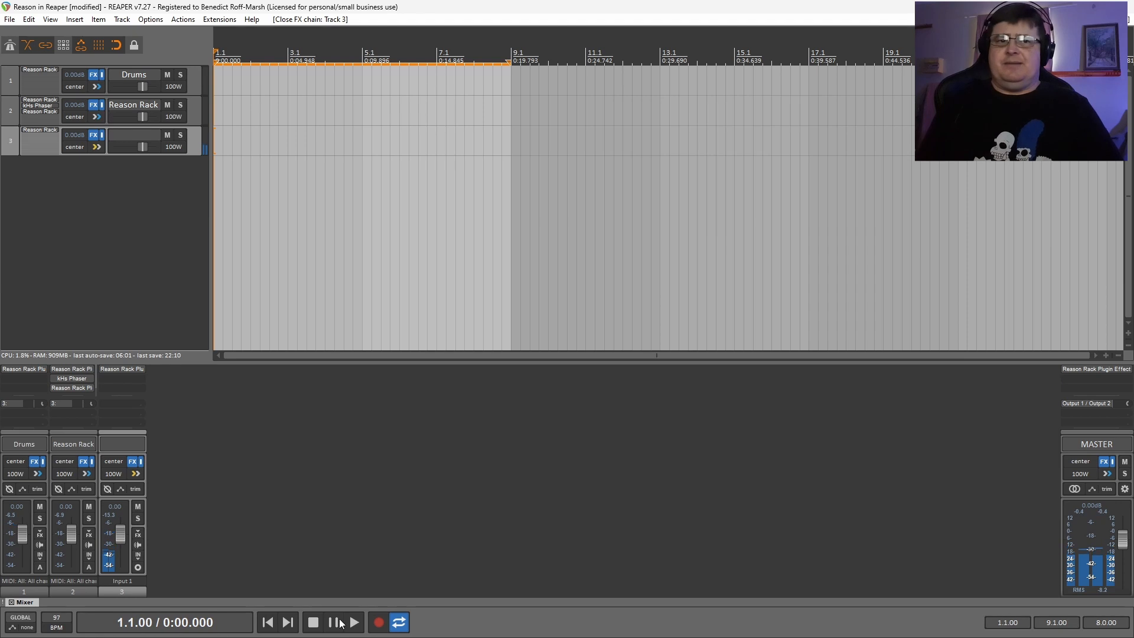
pyautogui.hotkey('ctrl', 'z')
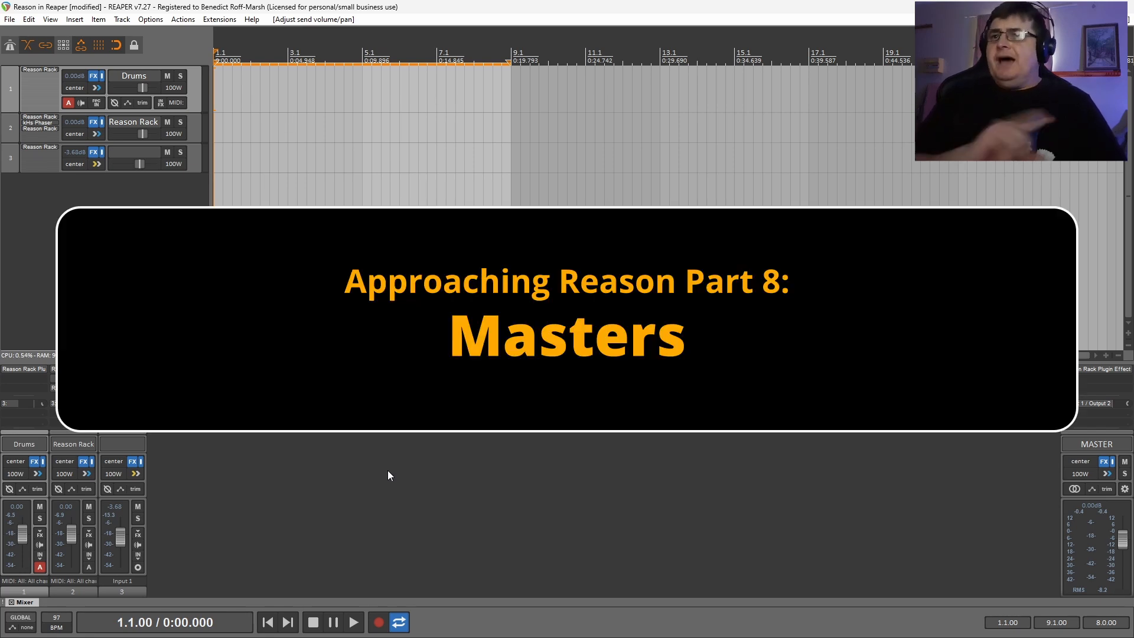
# Open the master track's Reason effect rack, play the loop and switch the whole plugin off and on to compare
pyautogui.click(1093, 370)
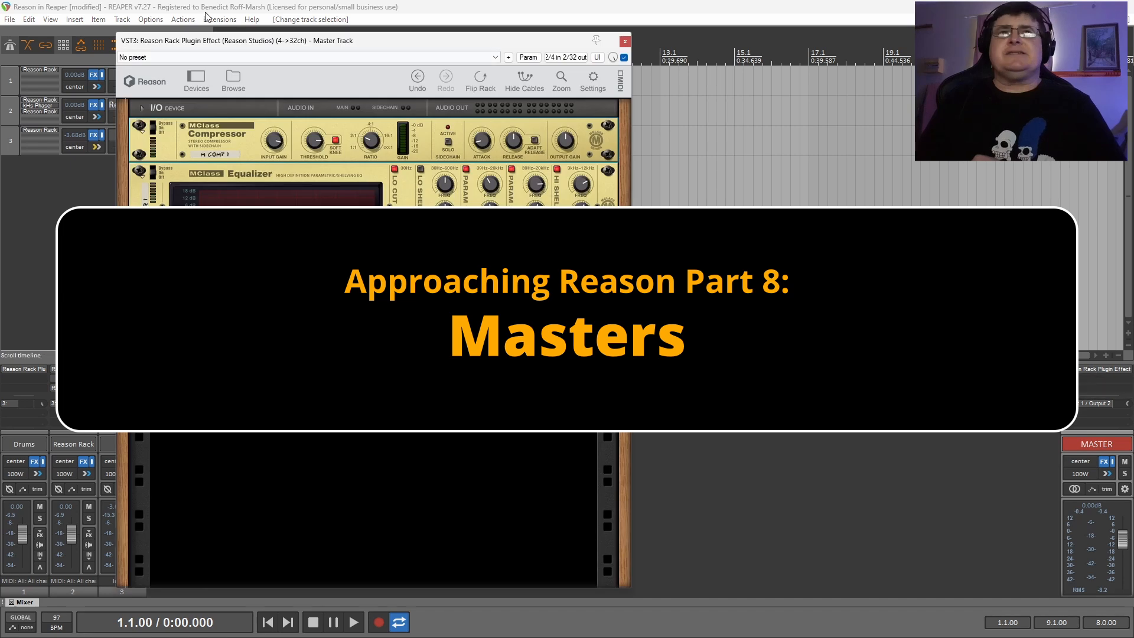
pyautogui.moveTo(263, 41); pyautogui.dragTo(452, 25)
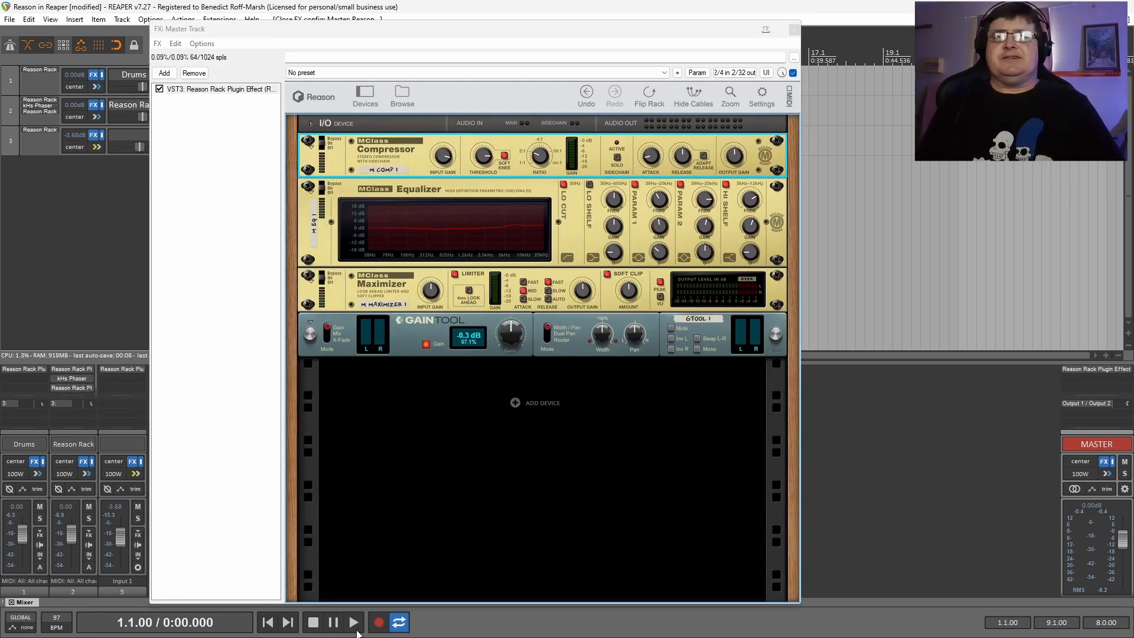
pyautogui.click(355, 624)
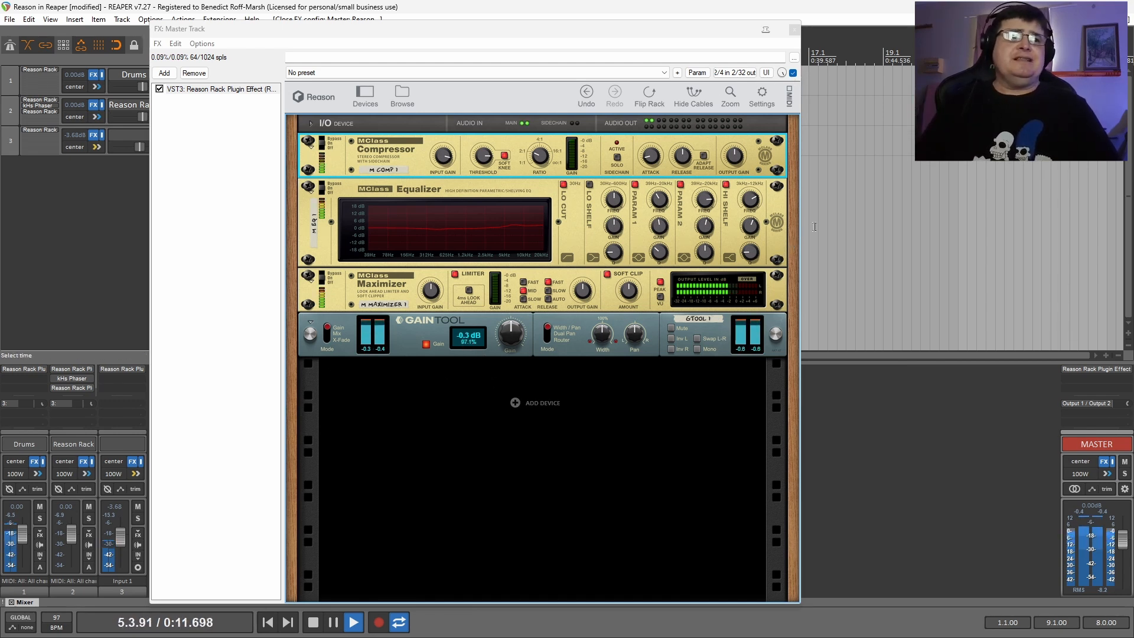
pyautogui.click(793, 72)
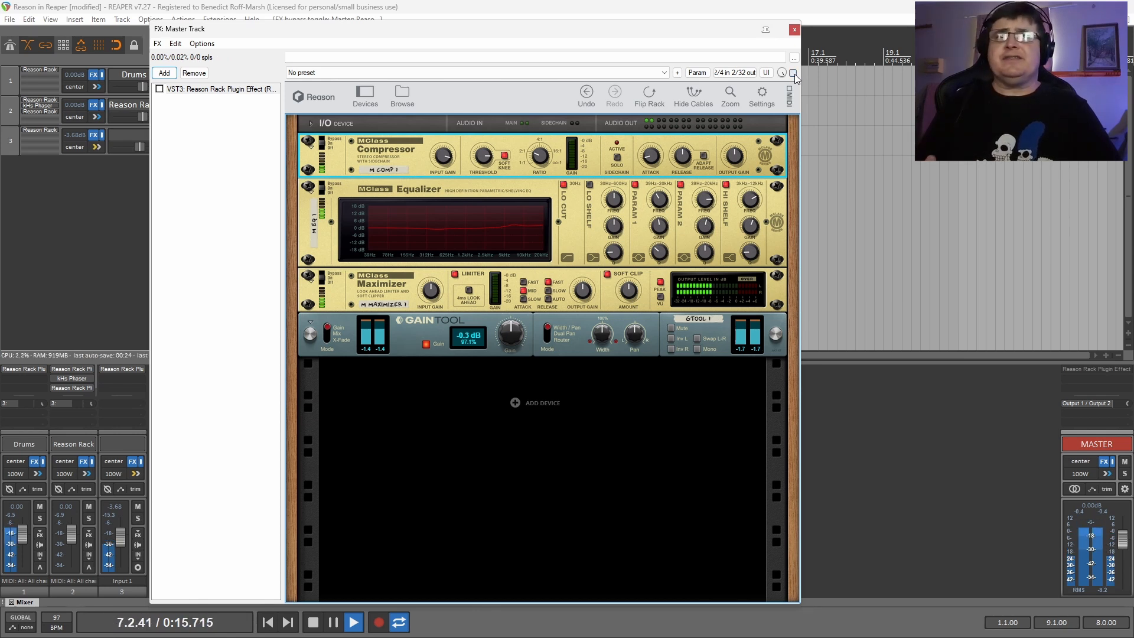
pyautogui.click(793, 72)
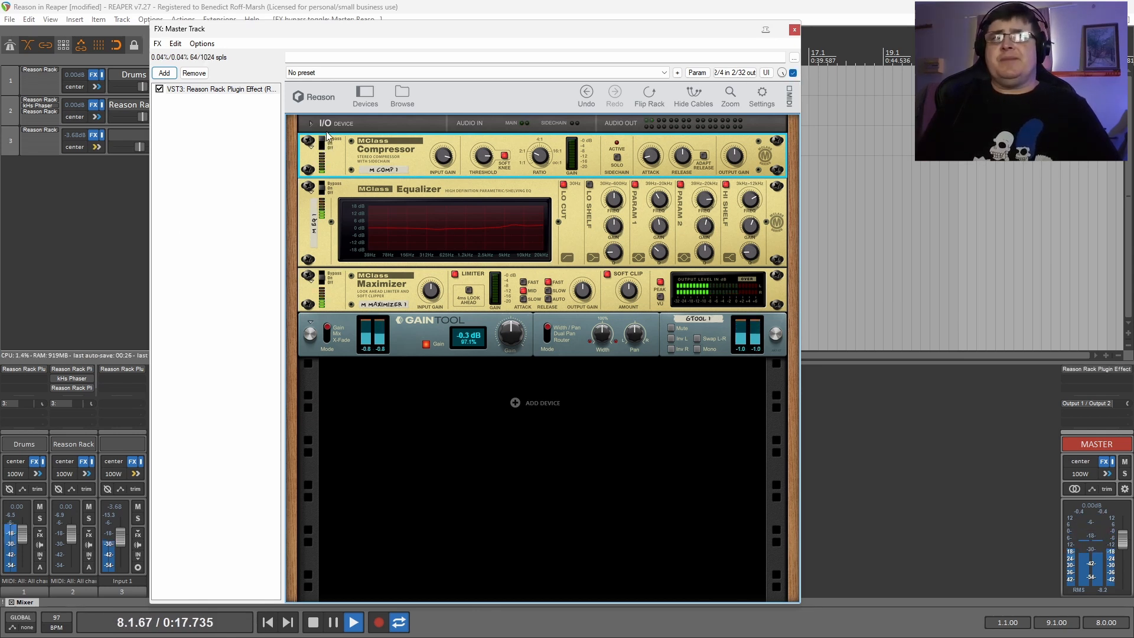
# Bypass the MClass Equalizer in the master rack and toggle the MClass Maximizer off and on to compare
pyautogui.click(329, 183)
pyautogui.click(323, 280)
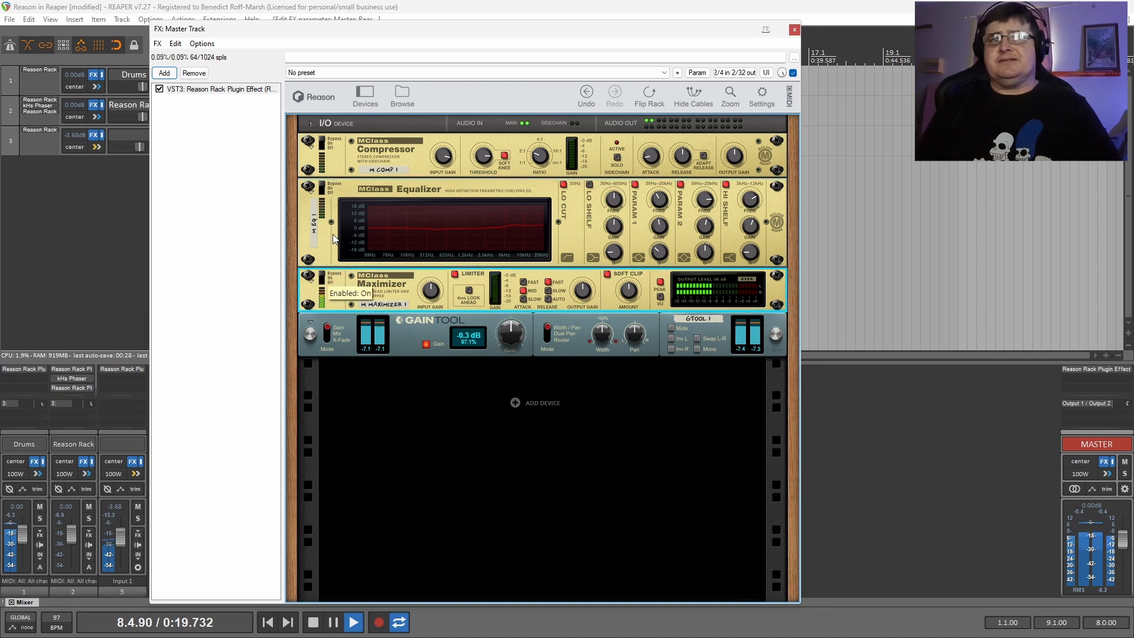
pyautogui.click(325, 282)
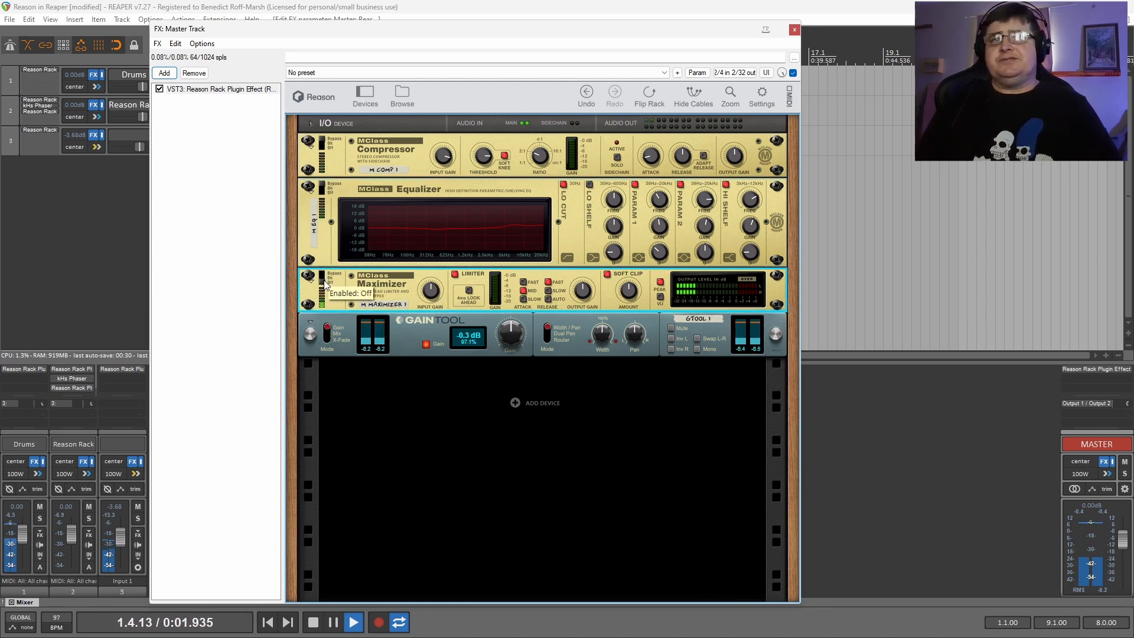
pyautogui.click(328, 283)
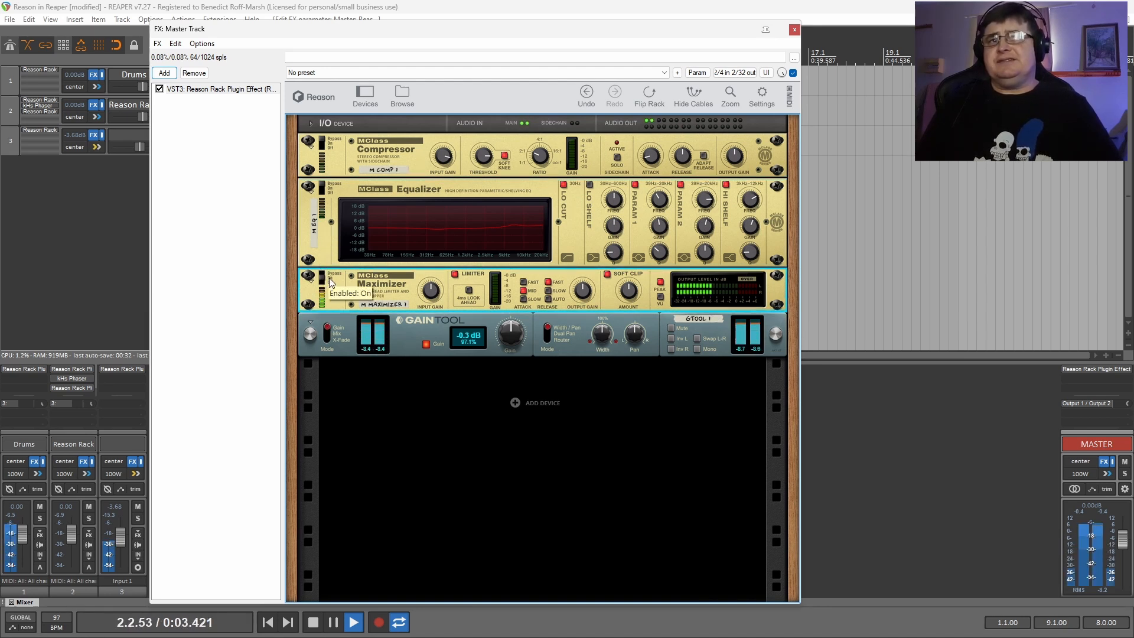
# Switch the MClass Equalizer and MClass Compressor in the master rack back on, stop playback and select the equalizer
pyautogui.click(324, 192)
pyautogui.click(324, 192)
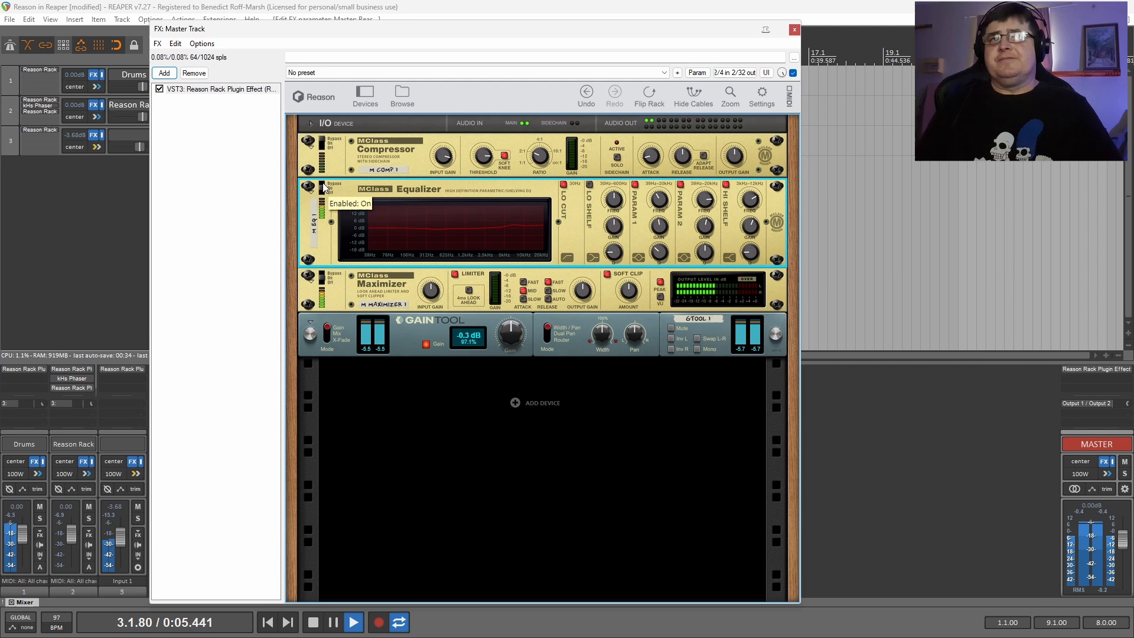
pyautogui.click(324, 146)
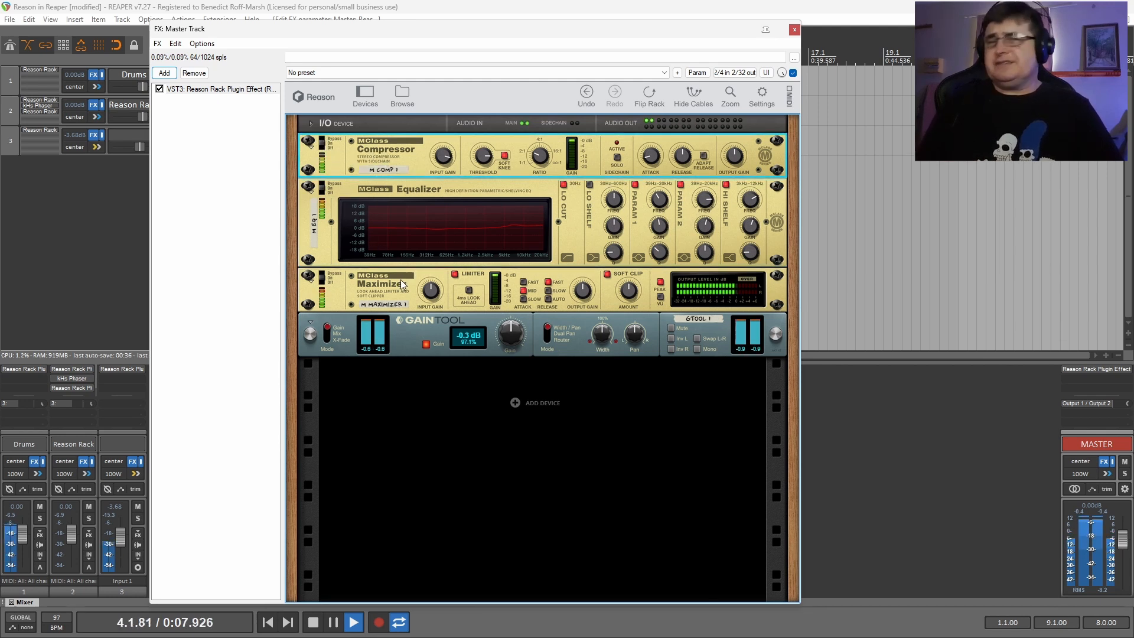
pyautogui.click(313, 622)
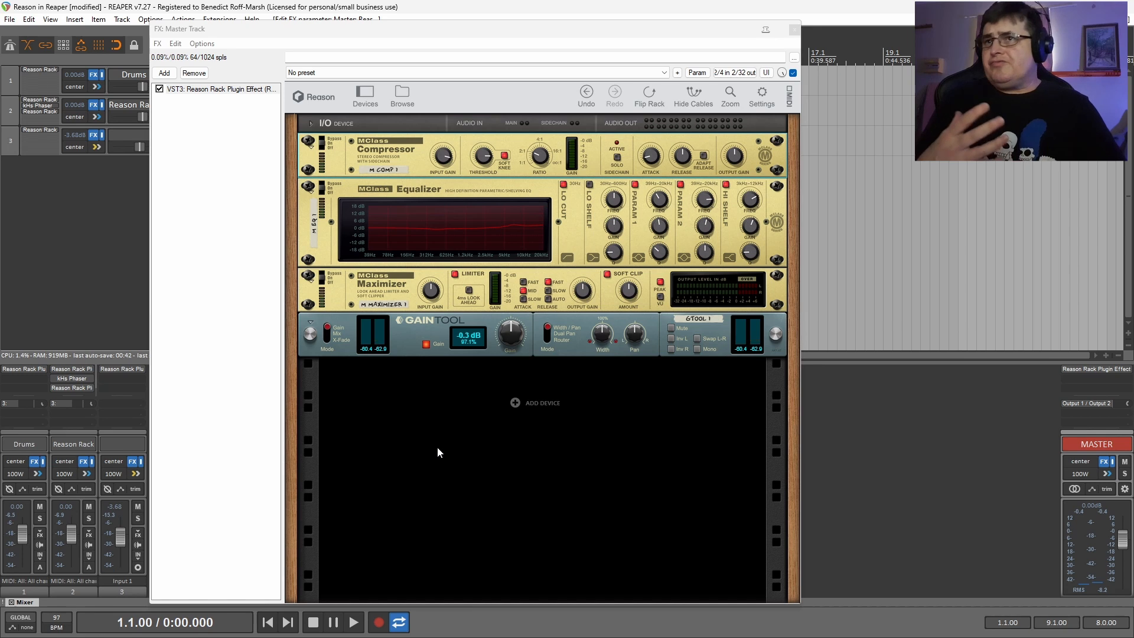
pyautogui.click(324, 197)
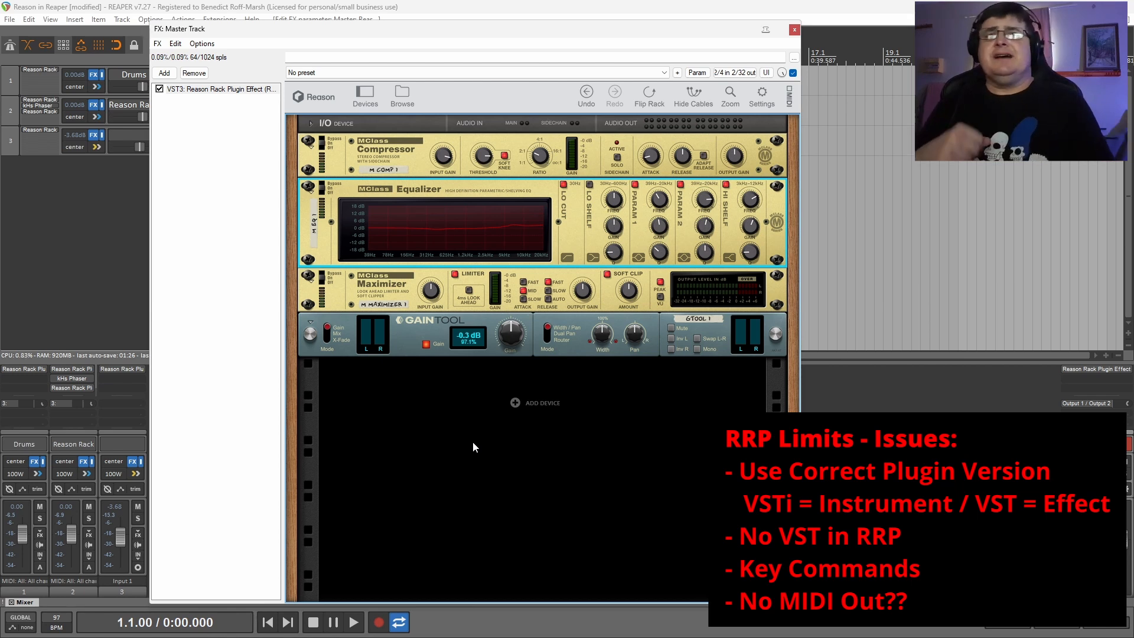
# Unpin the master track's FX window and move the Add FX window in front of it
pyautogui.click(879, 132)
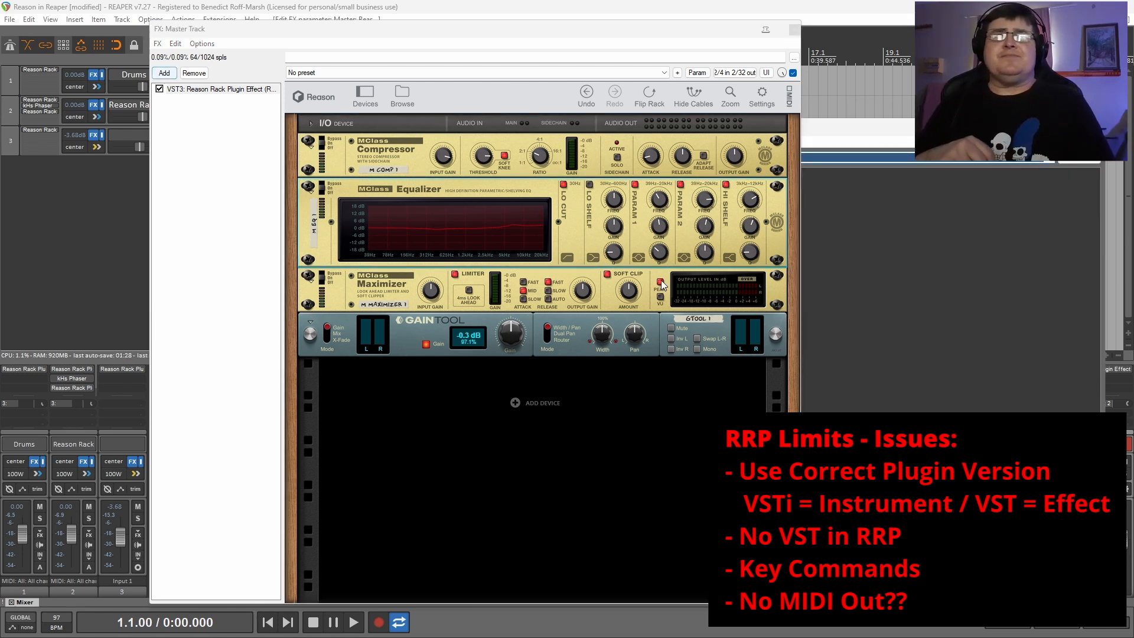
pyautogui.click(766, 31)
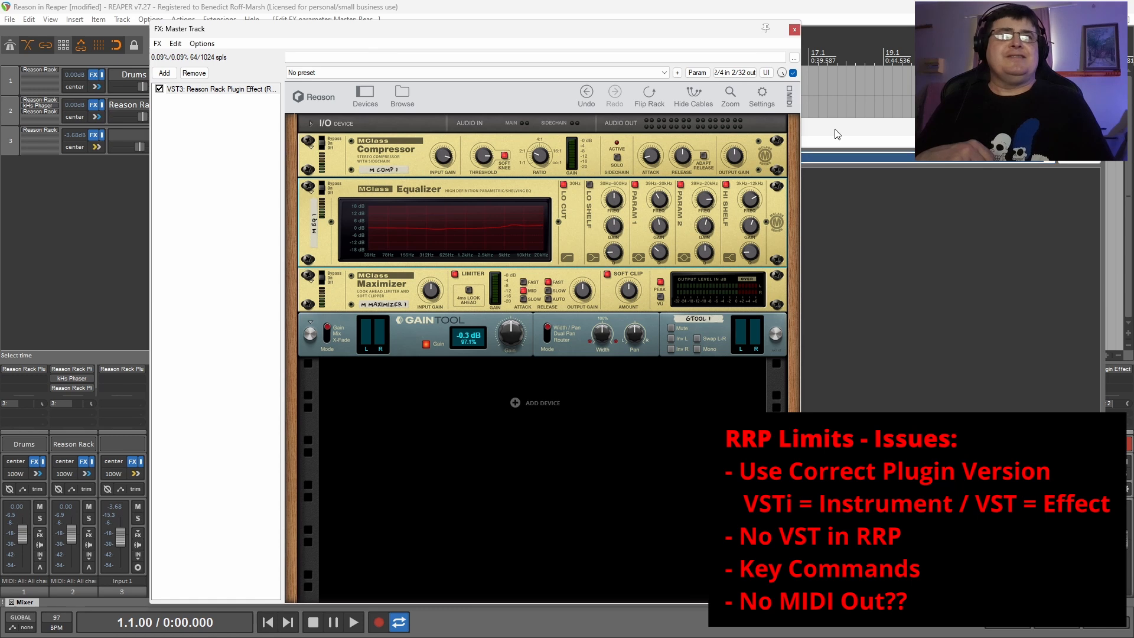
pyautogui.click(836, 128)
pyautogui.moveTo(841, 129); pyautogui.dragTo(685, 131)
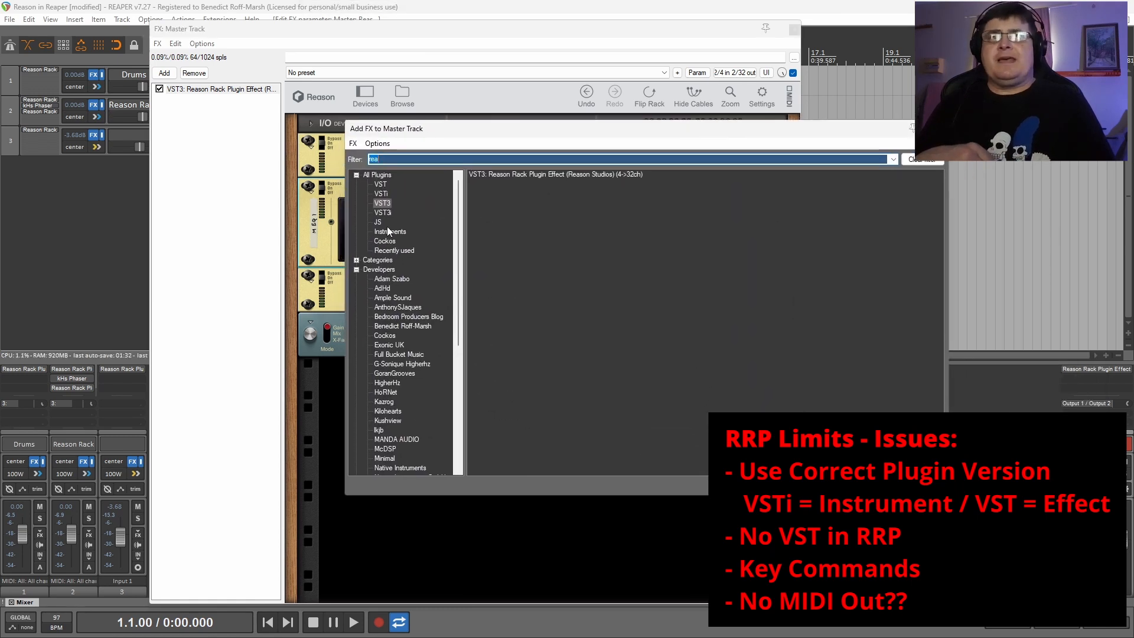
# Search all plugins for "reas", point out the VST3i Reason Rack Plugin and the VST3 Reason Rack Plugin Effect, and close the Add FX window
pyautogui.click(381, 175)
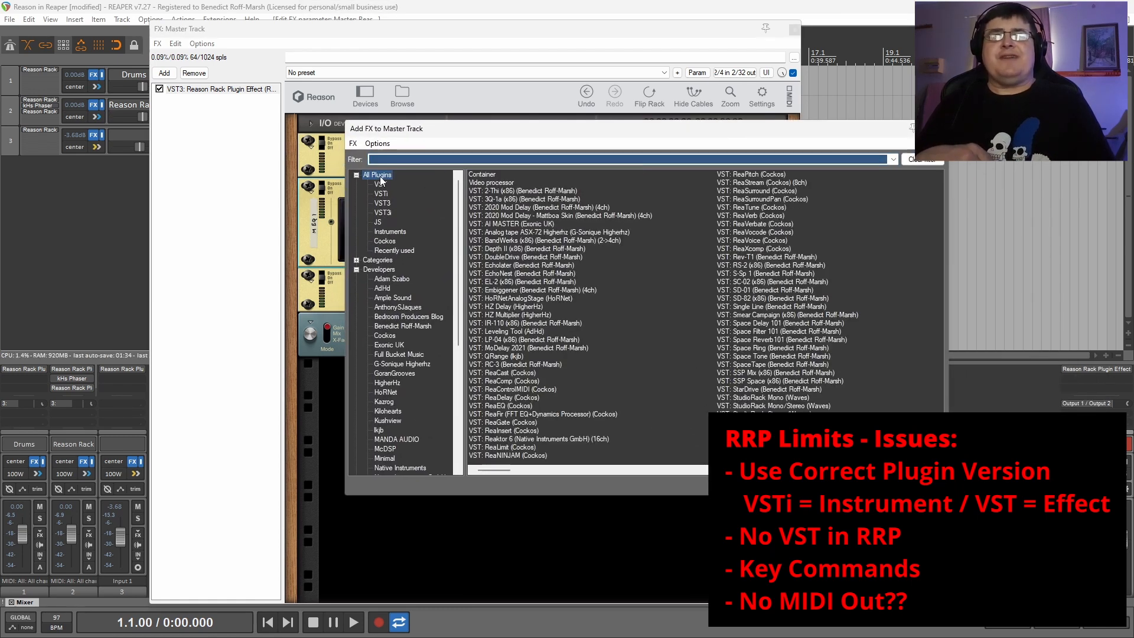
pyautogui.click(467, 161)
pyautogui.press('BackSpace')
pyautogui.write('reas')
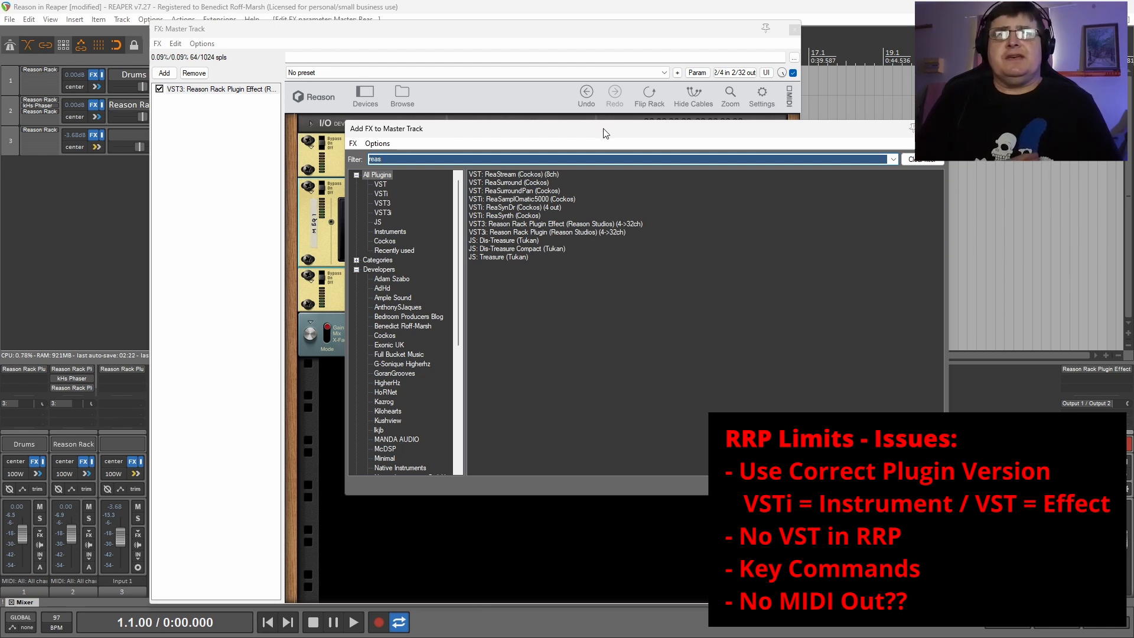
pyautogui.moveTo(604, 127); pyautogui.dragTo(686, 157)
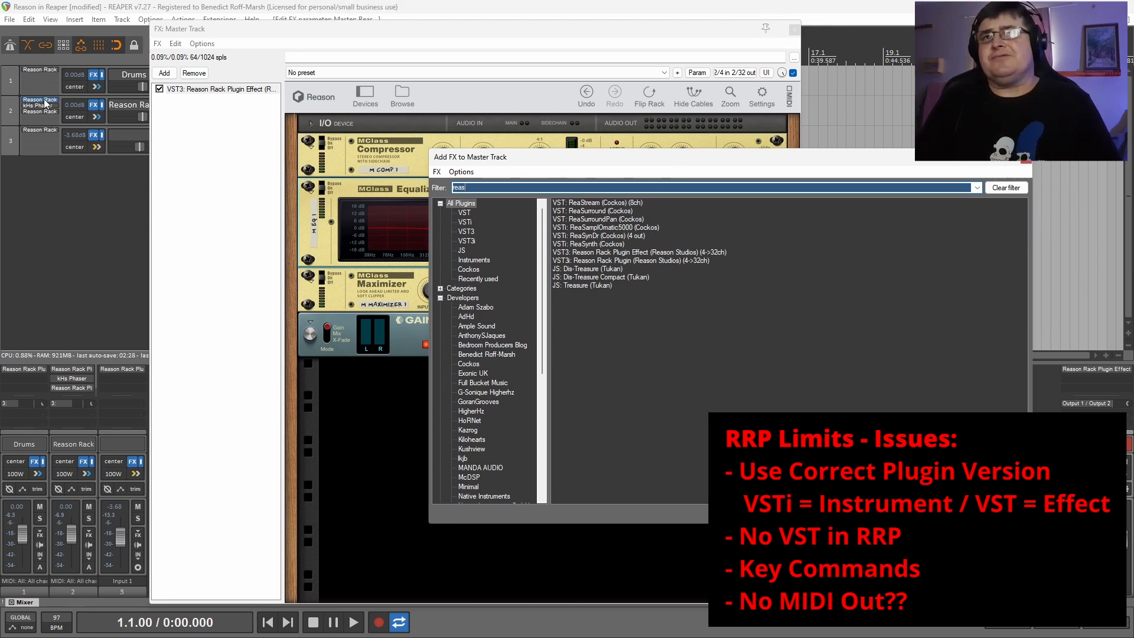
pyautogui.click(626, 264)
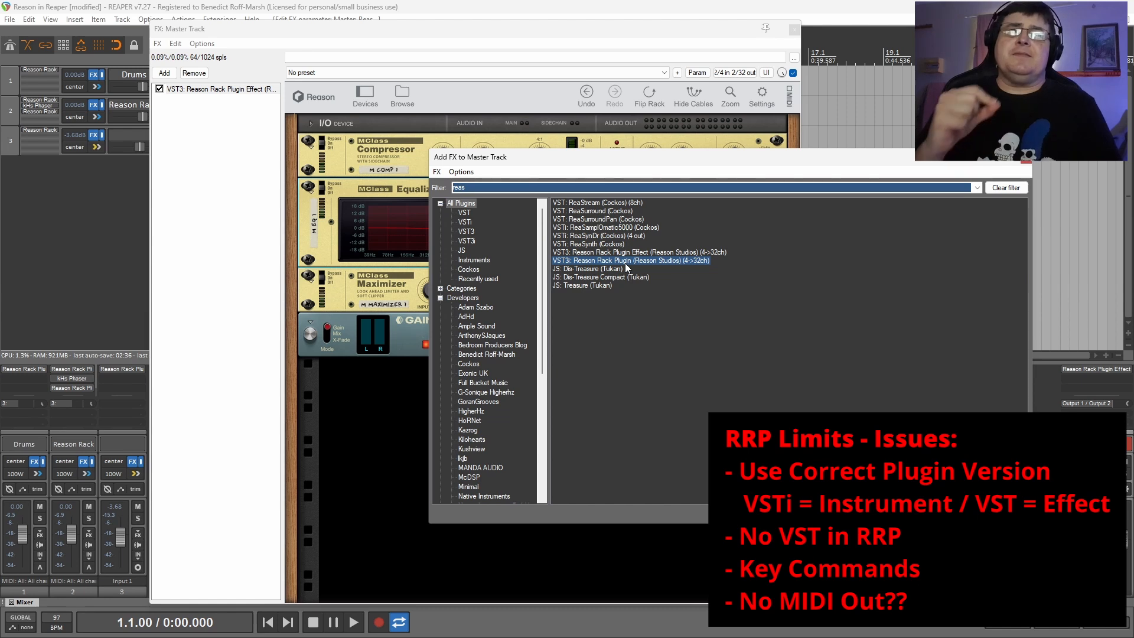
pyautogui.click(629, 253)
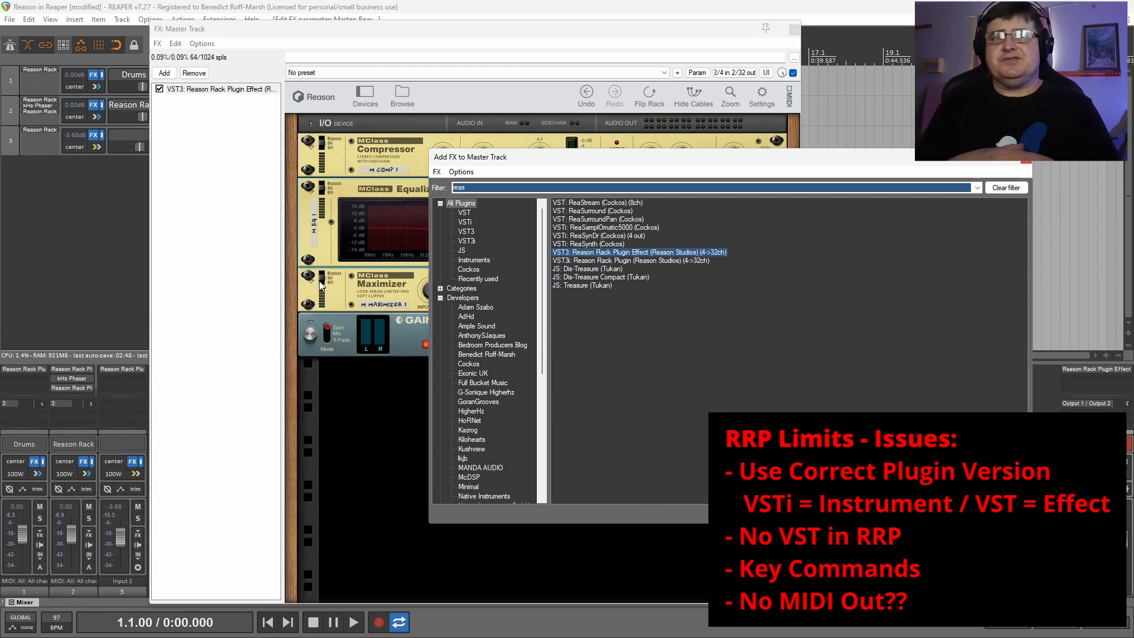
pyautogui.click(1026, 158)
# Browse the rack's effect devices and add the ReQ131 31 Band EQ between the MClass Equalizer and MClass Maximizer
pyautogui.click(330, 284)
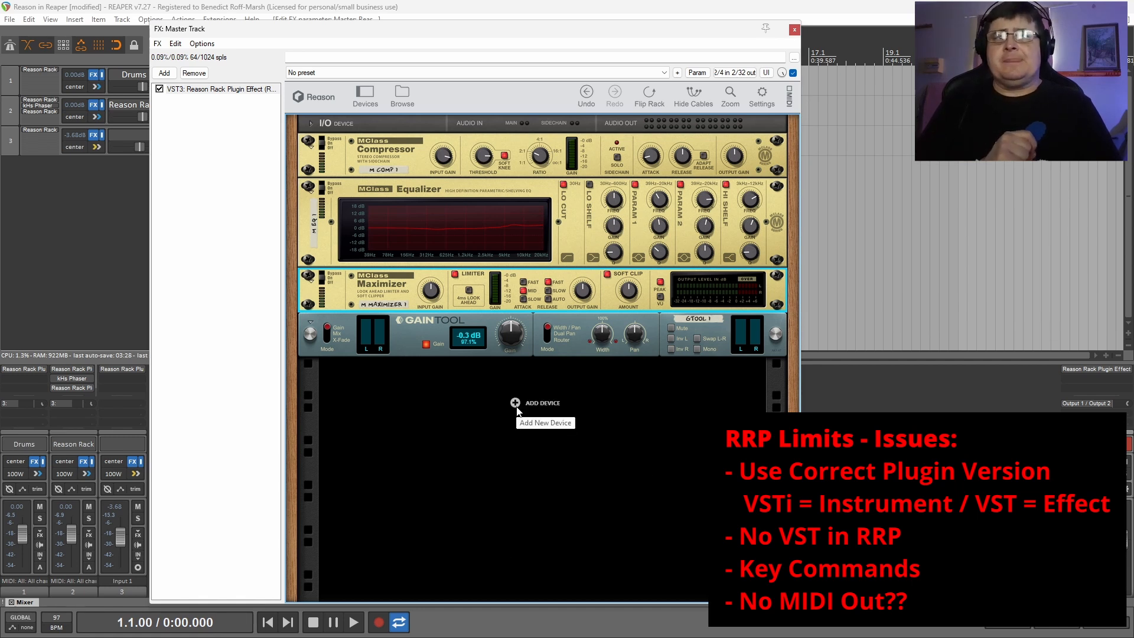
pyautogui.click(365, 94)
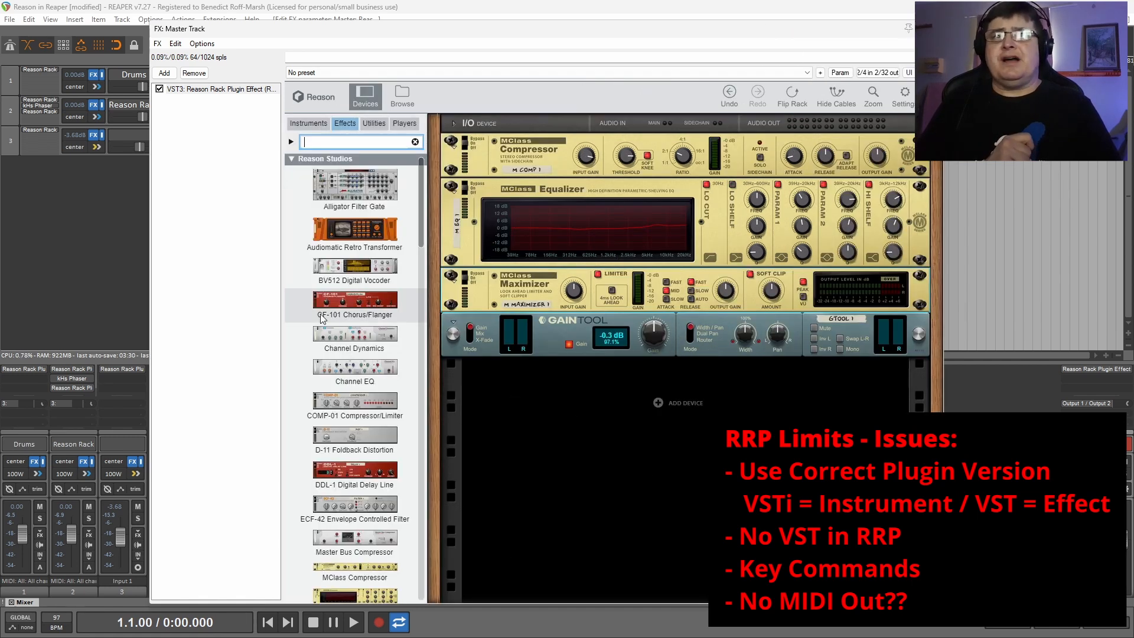
pyautogui.scroll(-3, 345, 380)
pyautogui.scroll(-10, 346, 380)
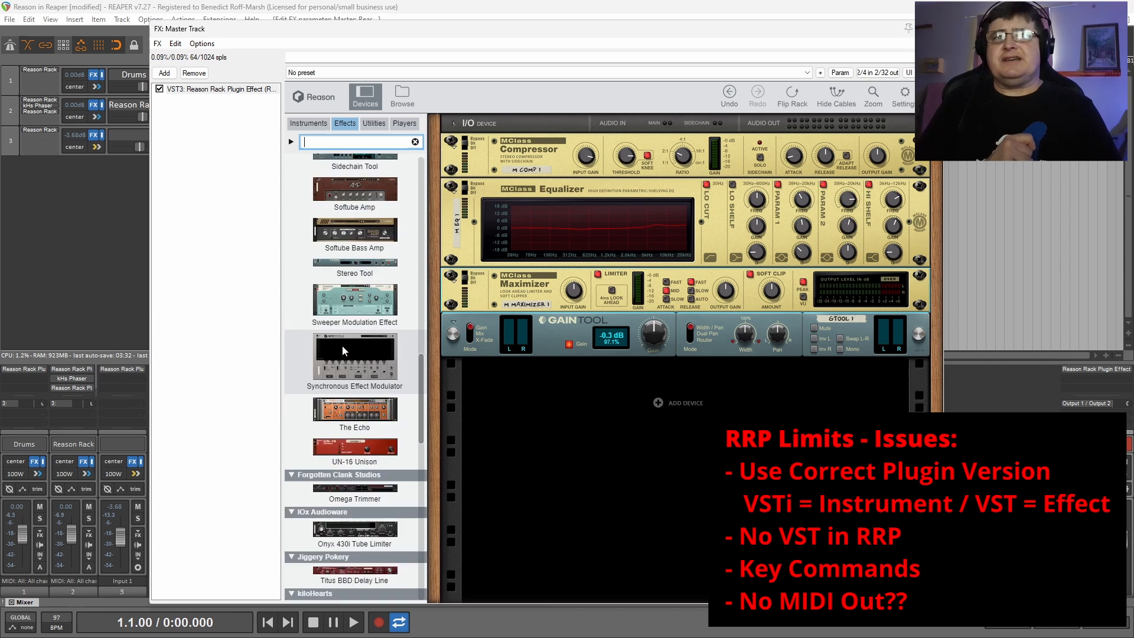
pyautogui.scroll(-4, 348, 307)
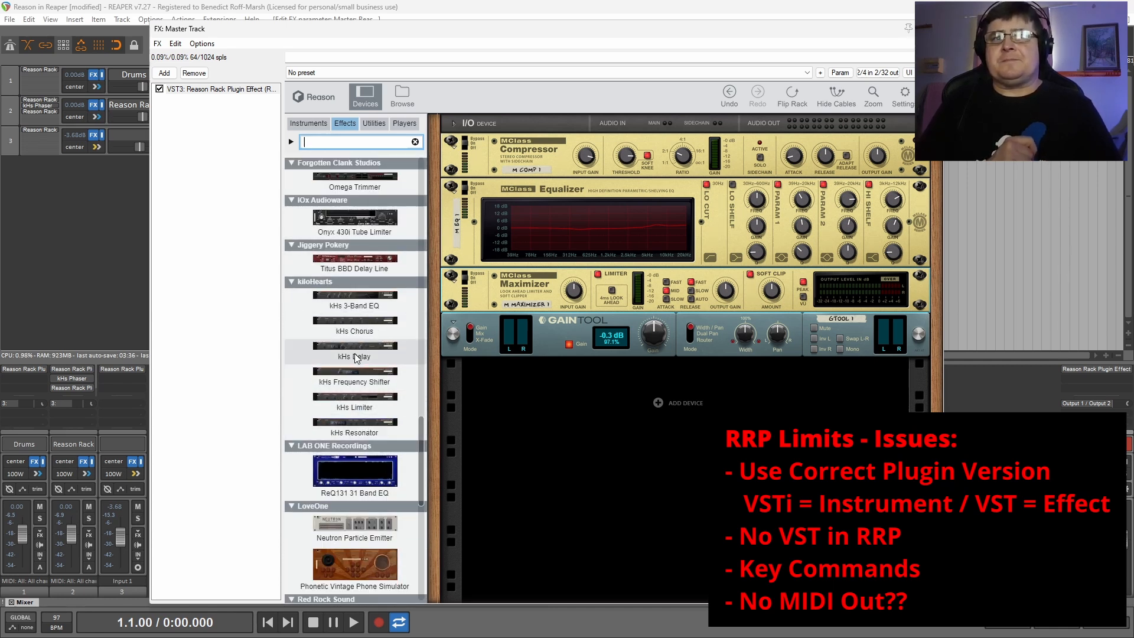
pyautogui.scroll(-4, 349, 372)
pyautogui.scroll(-5, 344, 379)
pyautogui.scroll(4, 360, 273)
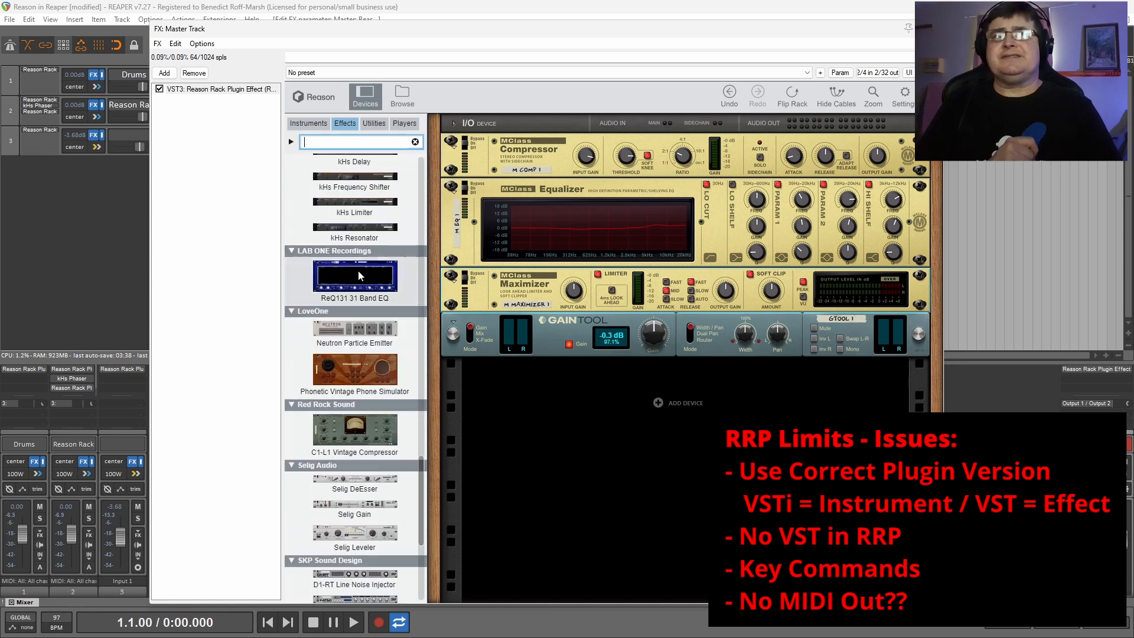
pyautogui.moveTo(354, 273); pyautogui.dragTo(590, 372)
# Look through the remaining effect devices and remove the ReQ131 31 Band EQ from the master rack
pyautogui.scroll(-8, 338, 453)
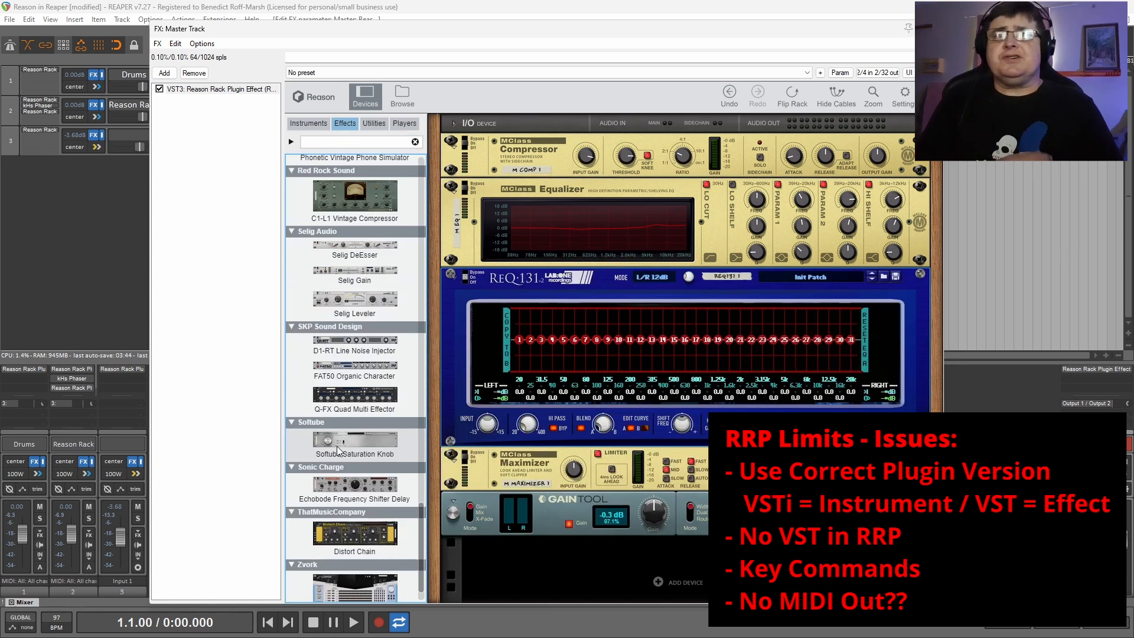
pyautogui.scroll(15, 339, 454)
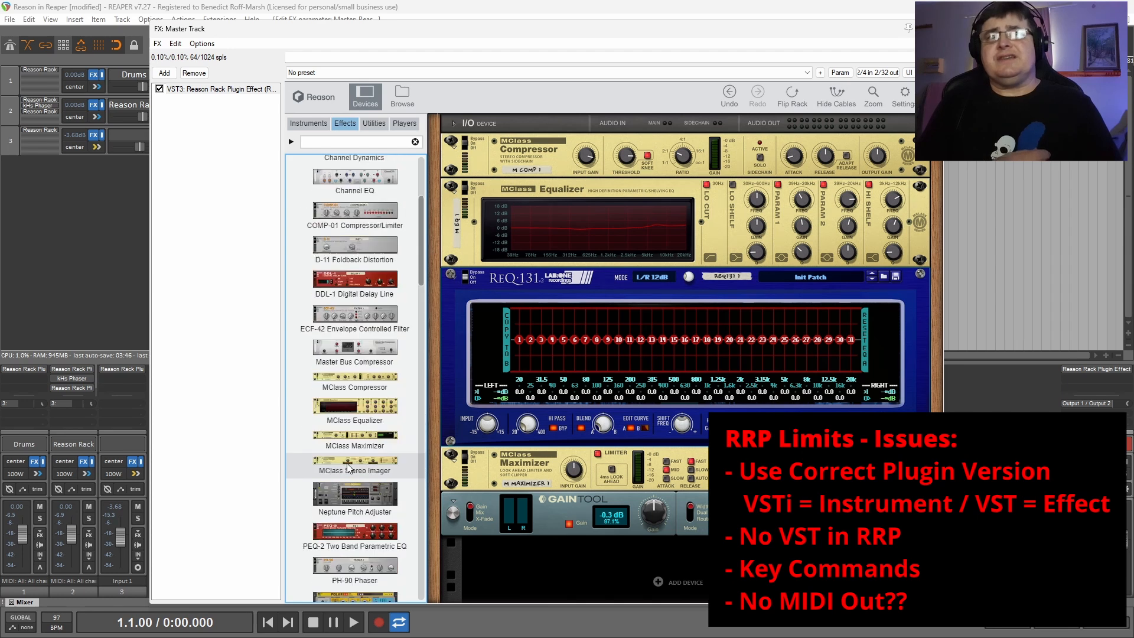
pyautogui.click(573, 288)
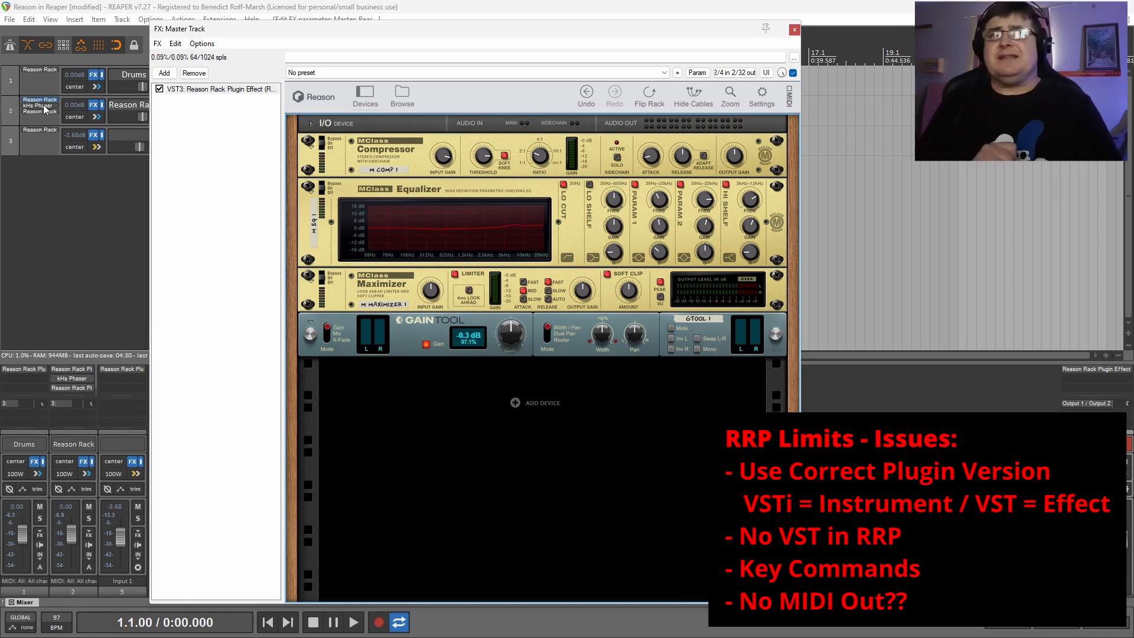
# Open the Reason Rack track's FX chain and view its instrument rack and its effect rack
pyautogui.click(93, 106)
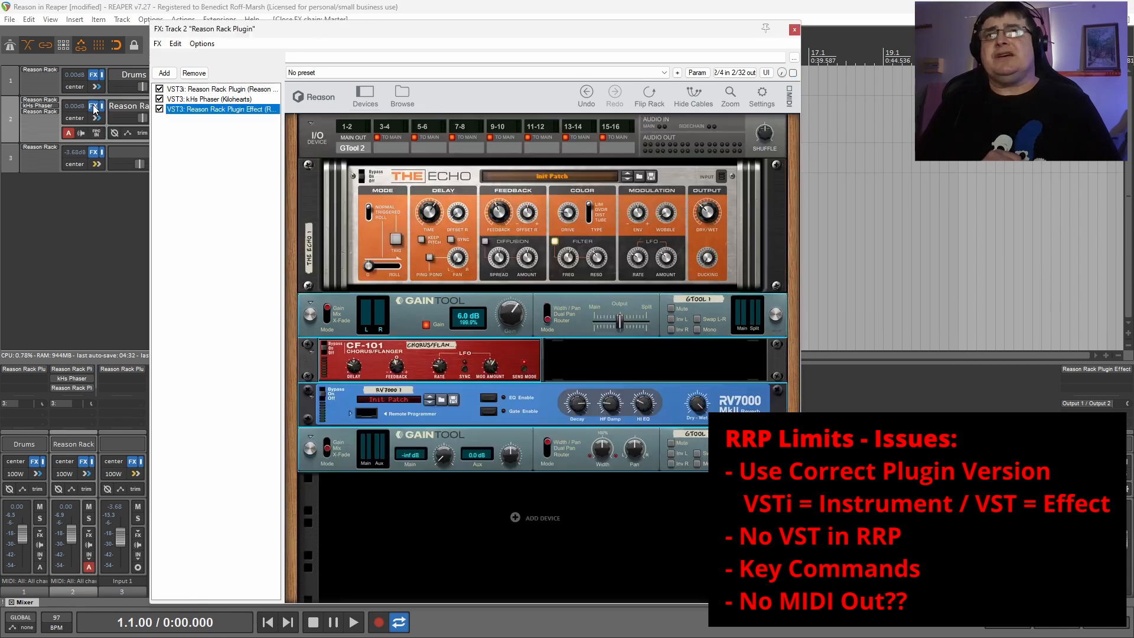
pyautogui.click(228, 90)
pyautogui.click(228, 110)
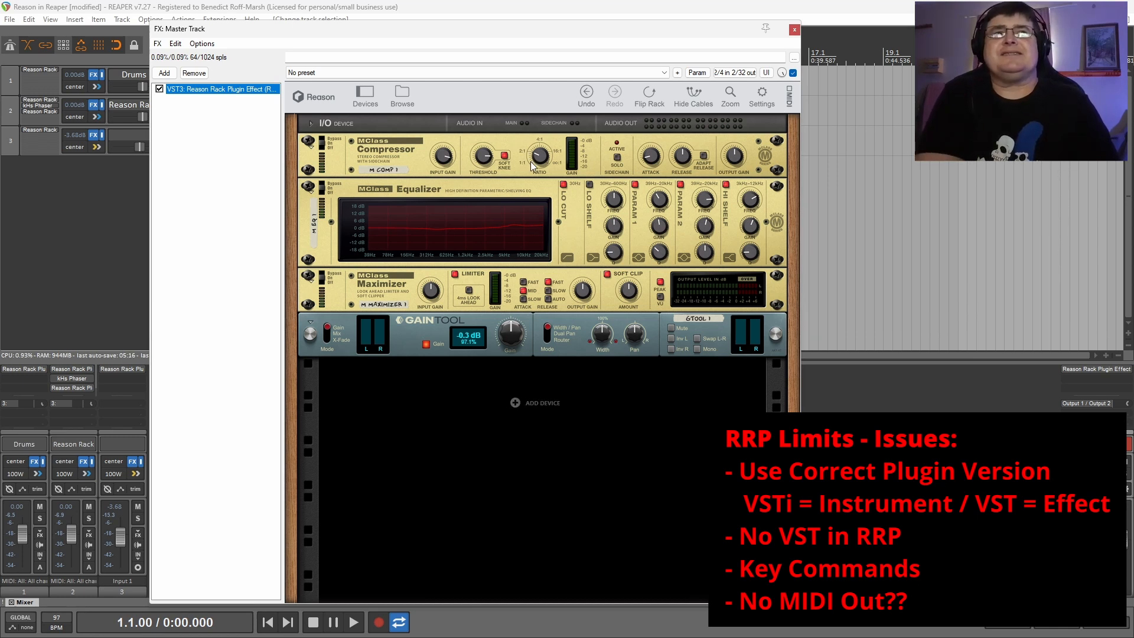
# Review the commands and shortcuts available for the MClass Compressor, then close the master track's FX window
pyautogui.rightClick(515, 140)
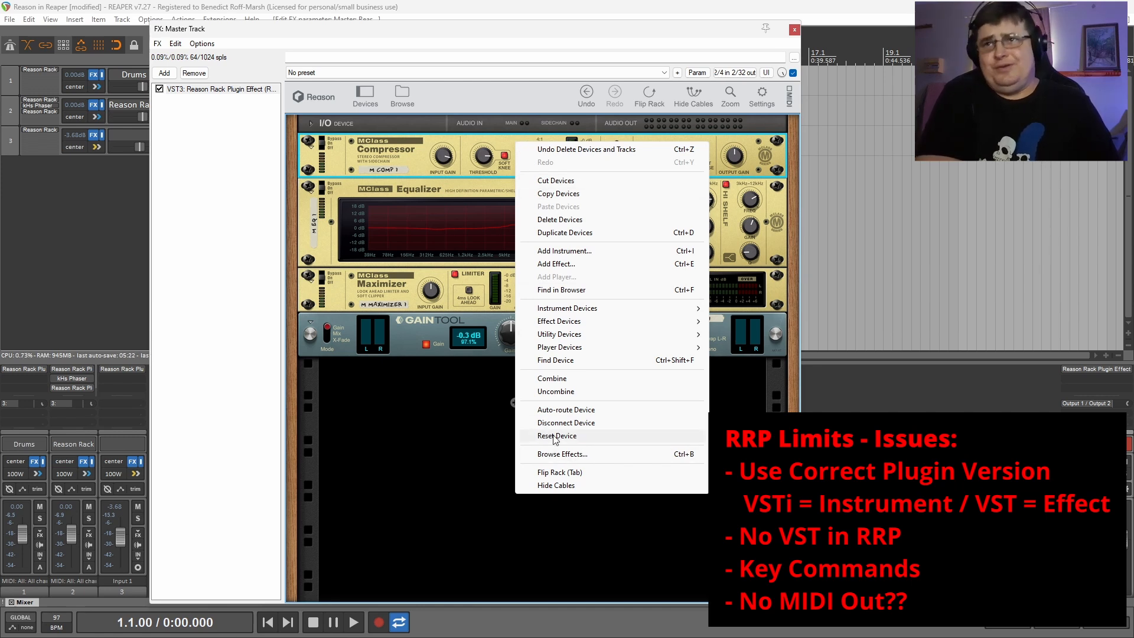
pyautogui.click(372, 473)
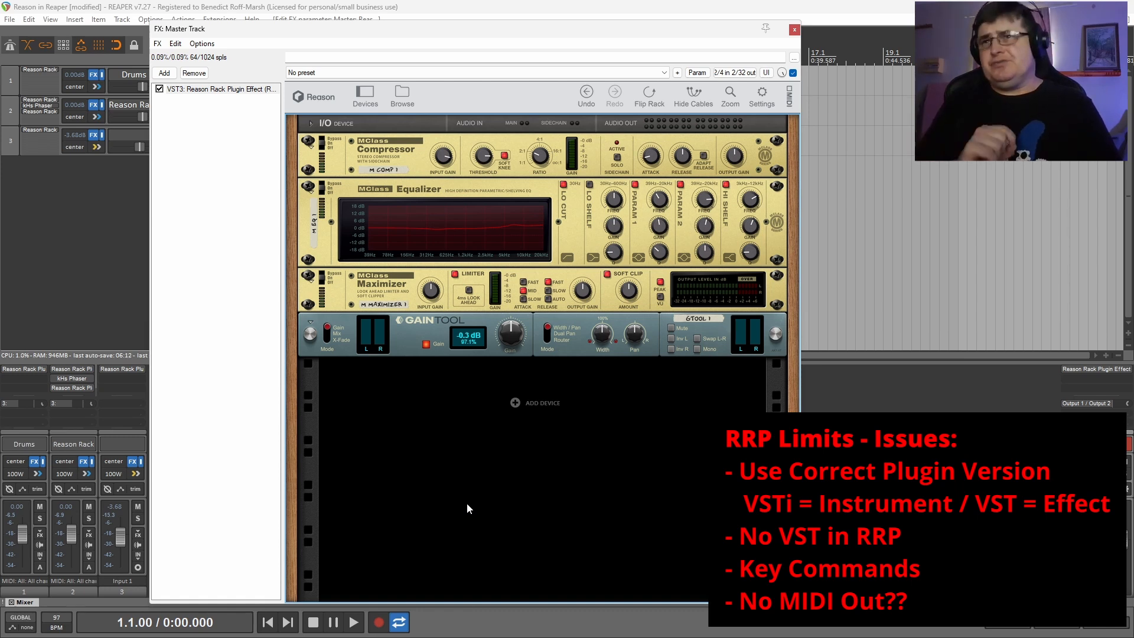
pyautogui.click(794, 29)
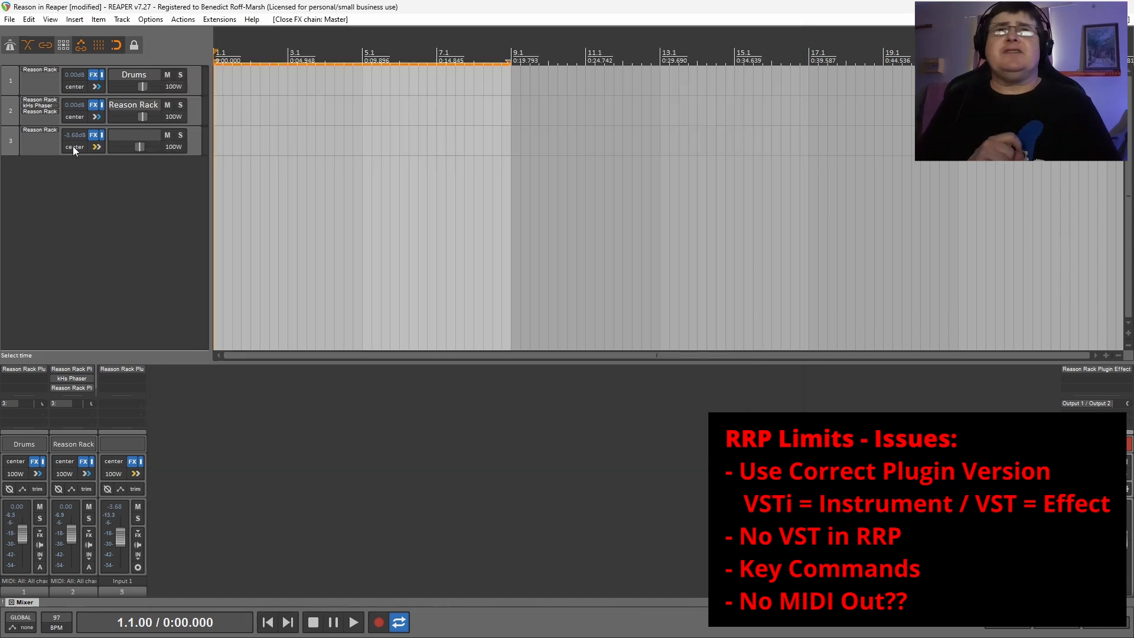
# Show the Drums track's rack with BeatMap and Rytmik, review the project's file and render commands, and close the FX window
pyautogui.click(94, 74)
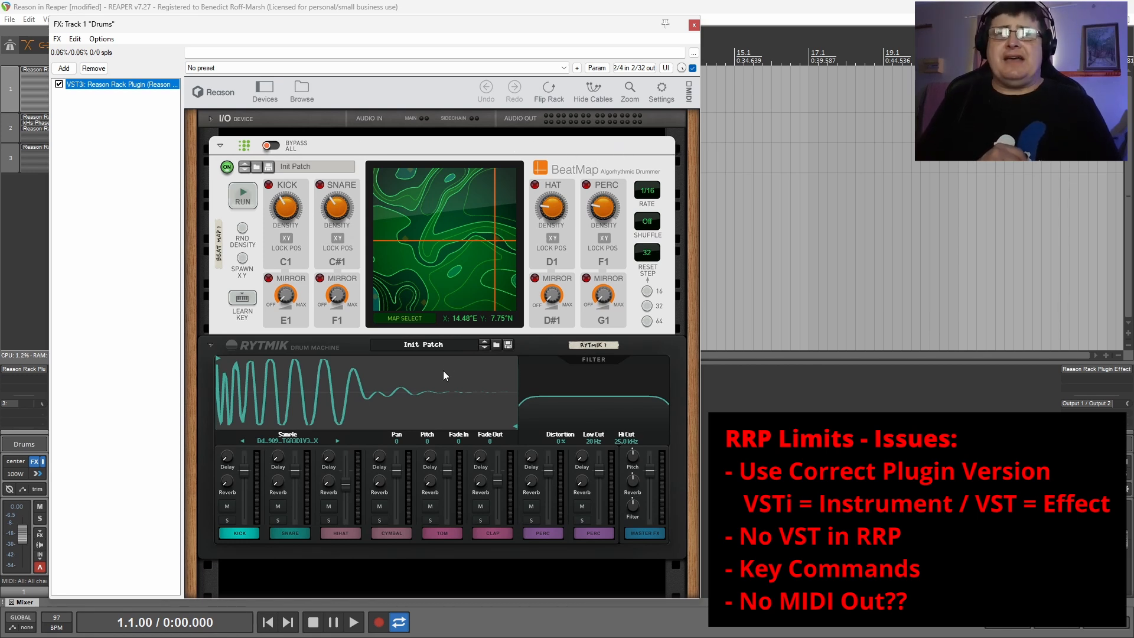
pyautogui.moveTo(468, 26); pyautogui.dragTo(494, 24)
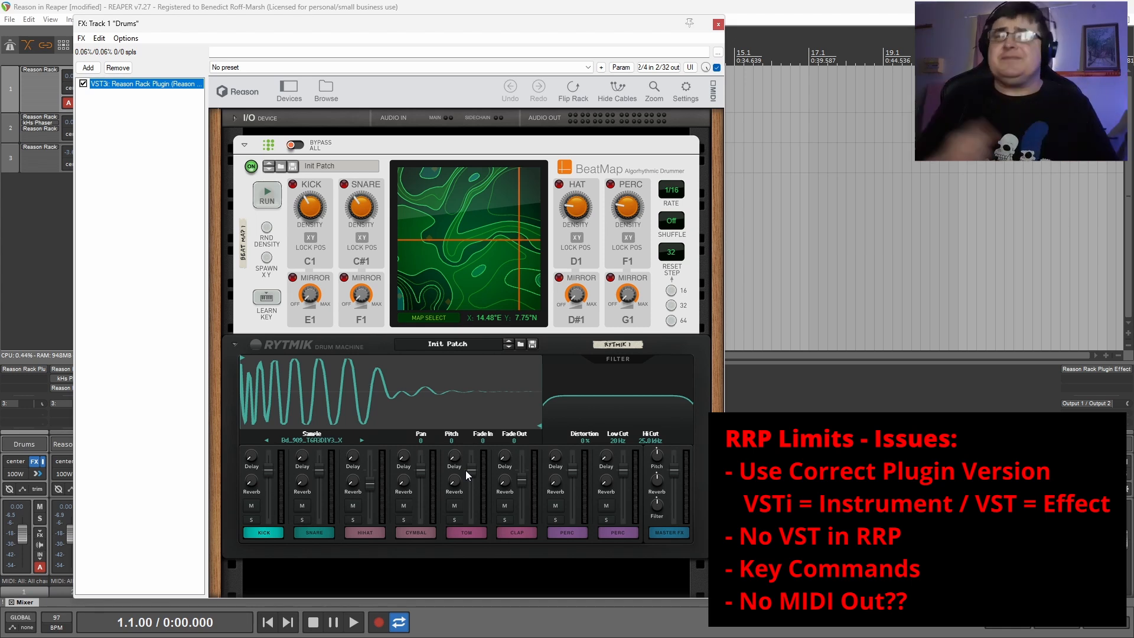
pyautogui.click(9, 20)
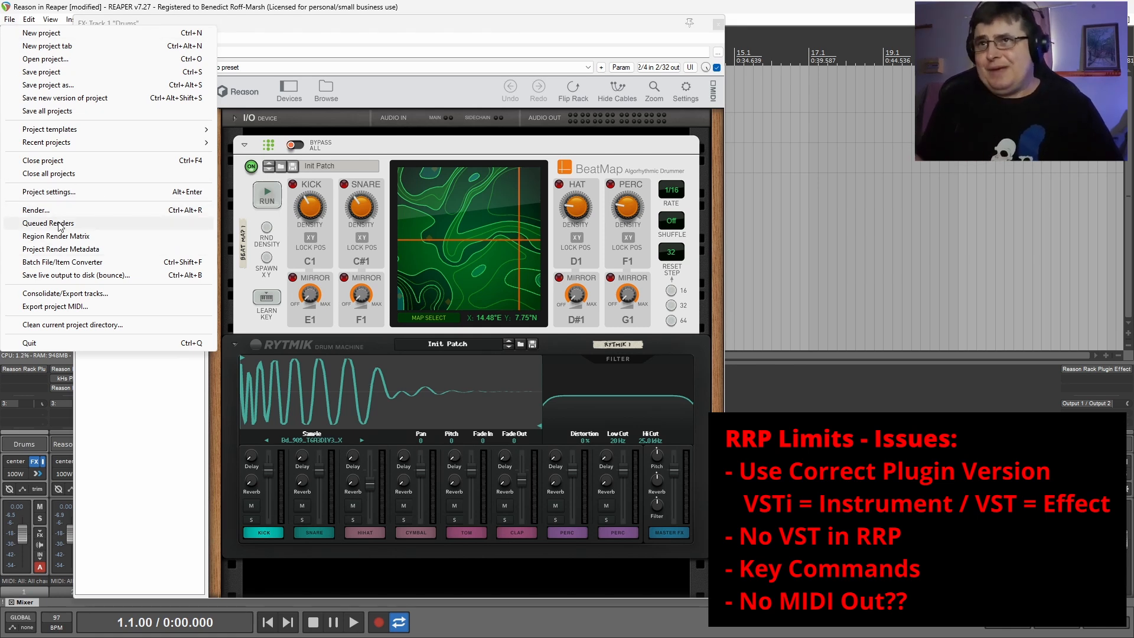
pyautogui.click(718, 25)
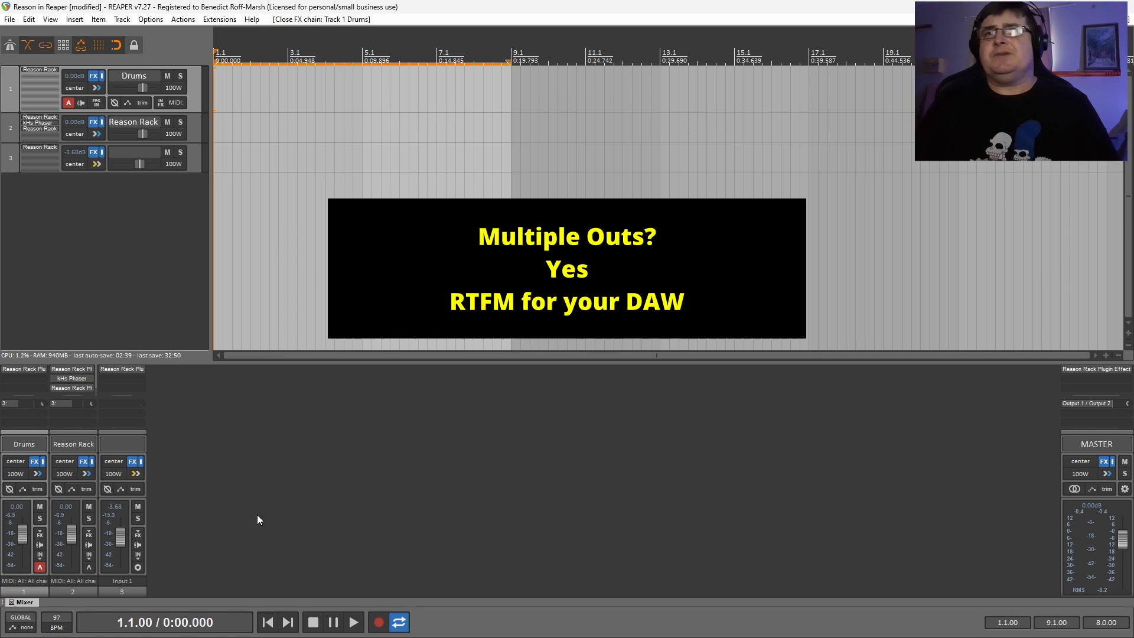
# Insert the VST3i Reason Rack Plugin on a new track, finding it with "reas", and decline building the extra stereo output tracks
pyautogui.rightClick(78, 202)
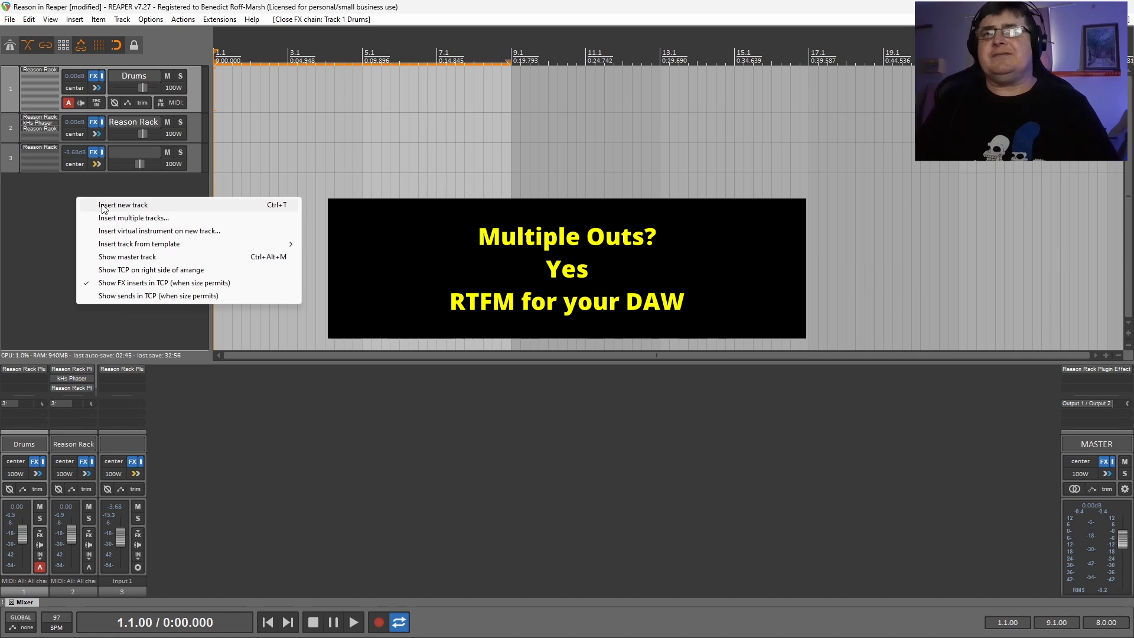
pyautogui.click(135, 231)
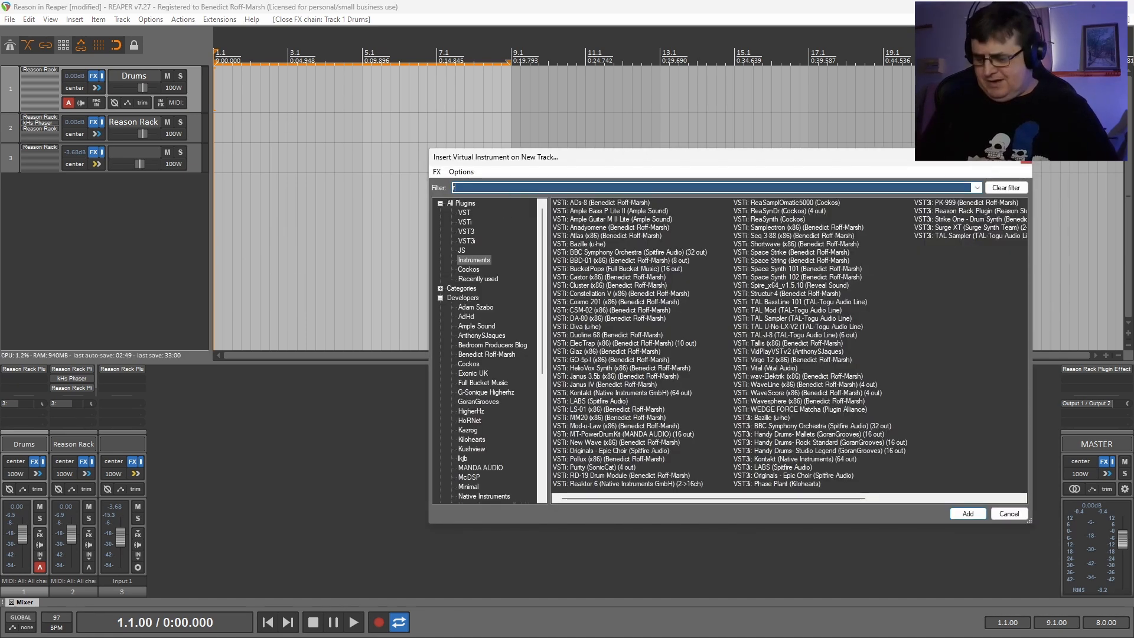
pyautogui.write('rea')
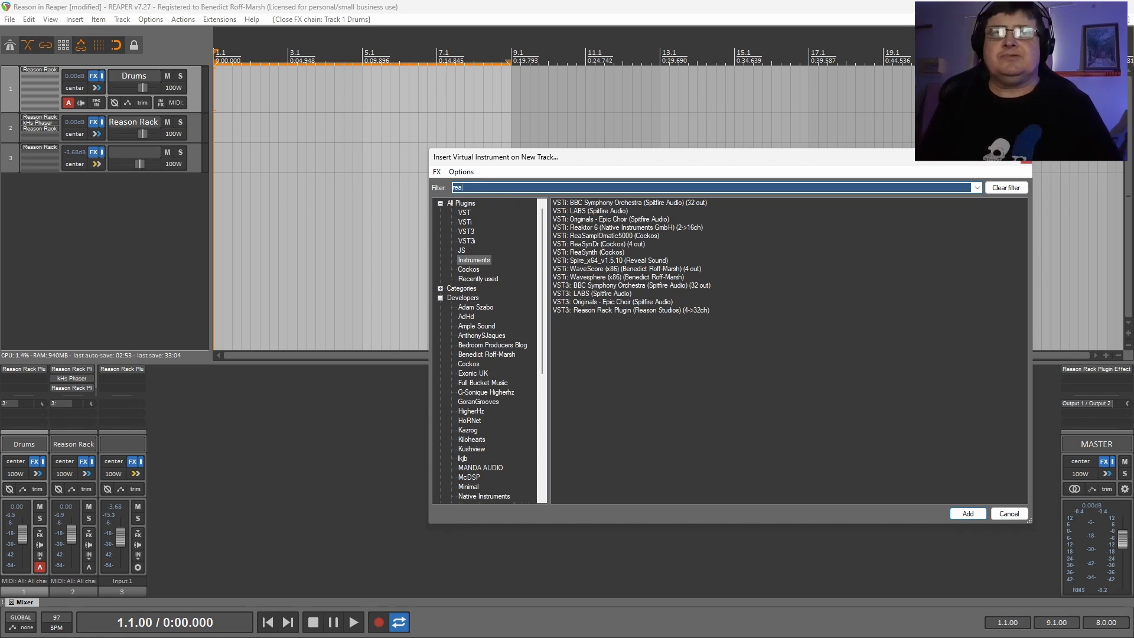
pyautogui.write('s')
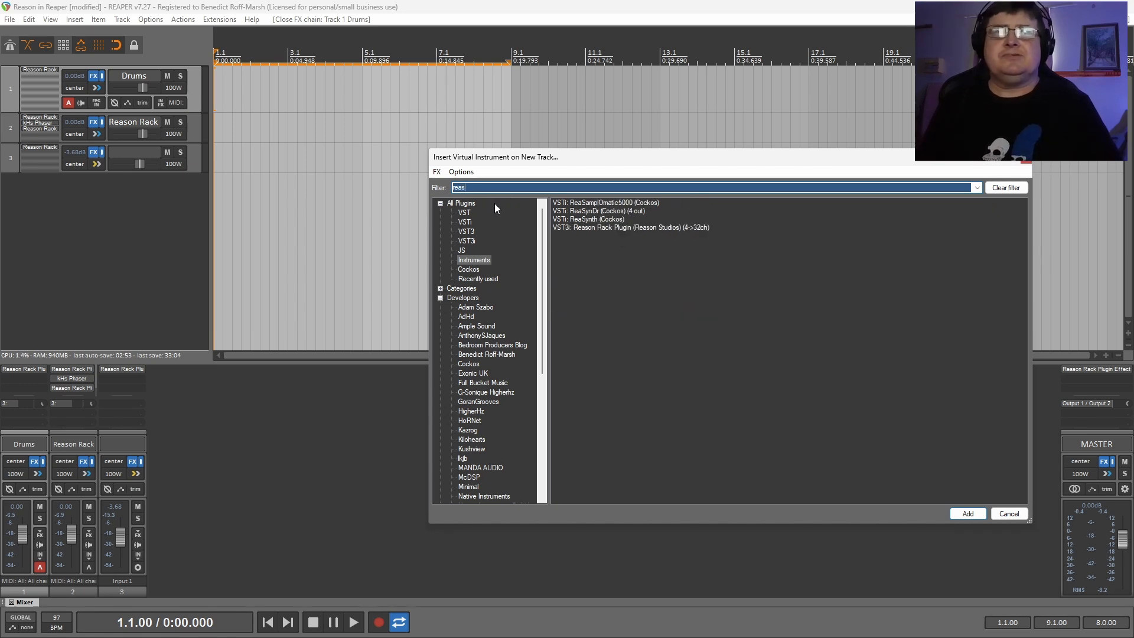
pyautogui.click(604, 228)
pyautogui.click(967, 514)
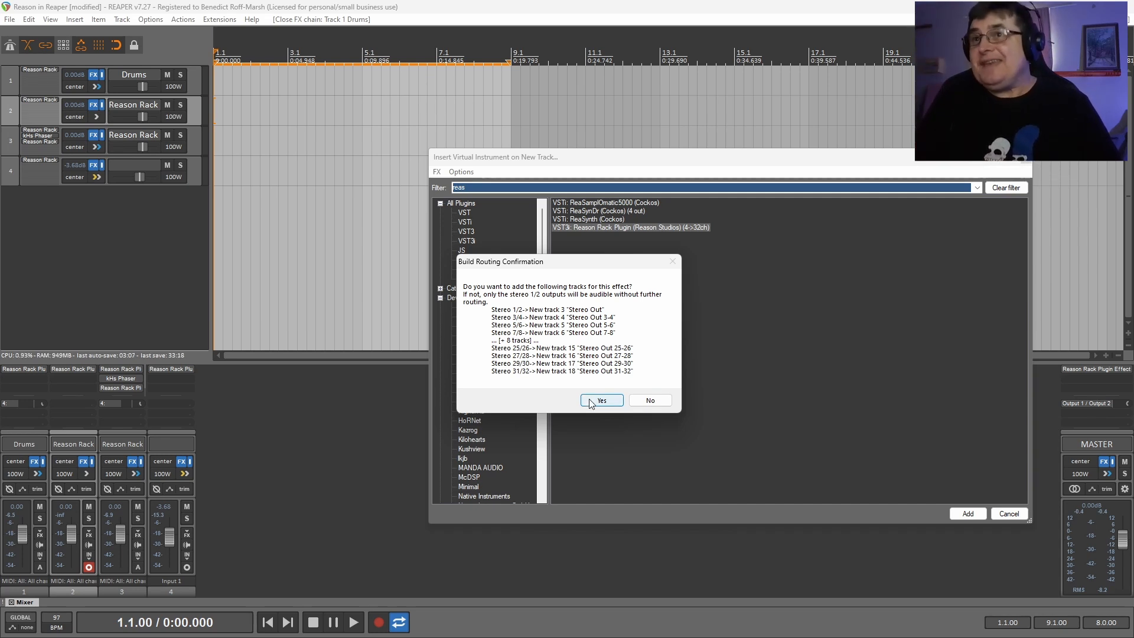
pyautogui.click(644, 403)
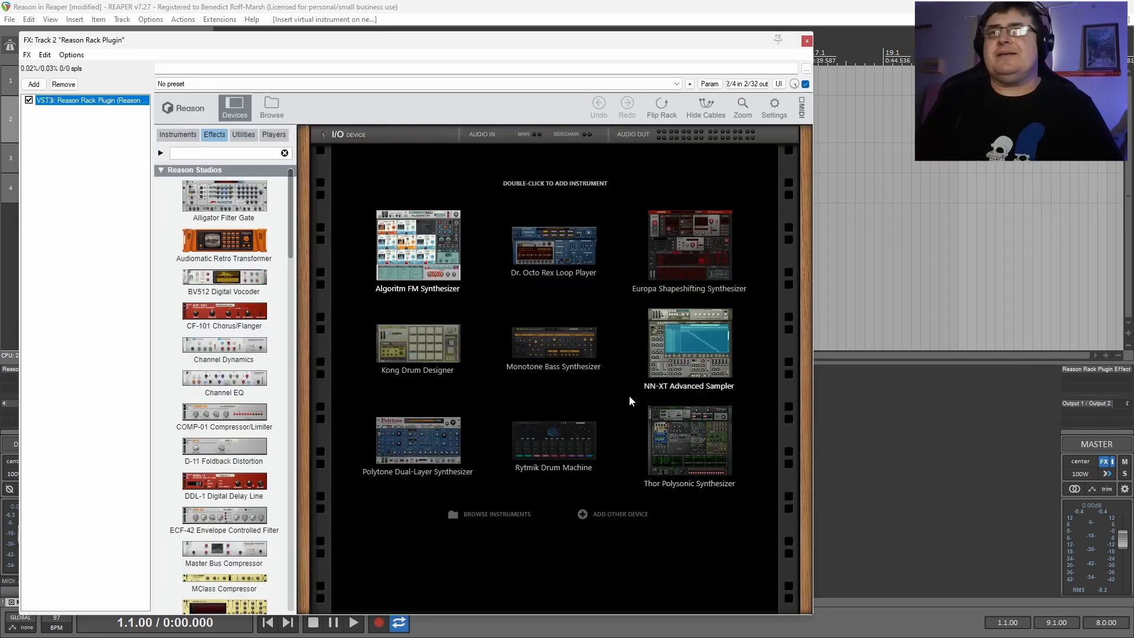
# Show the programmer of the Thor Polysonic Synthesizer, adjust its amp envelope, and fold the device
pyautogui.moveTo(490, 44); pyautogui.dragTo(508, 38)
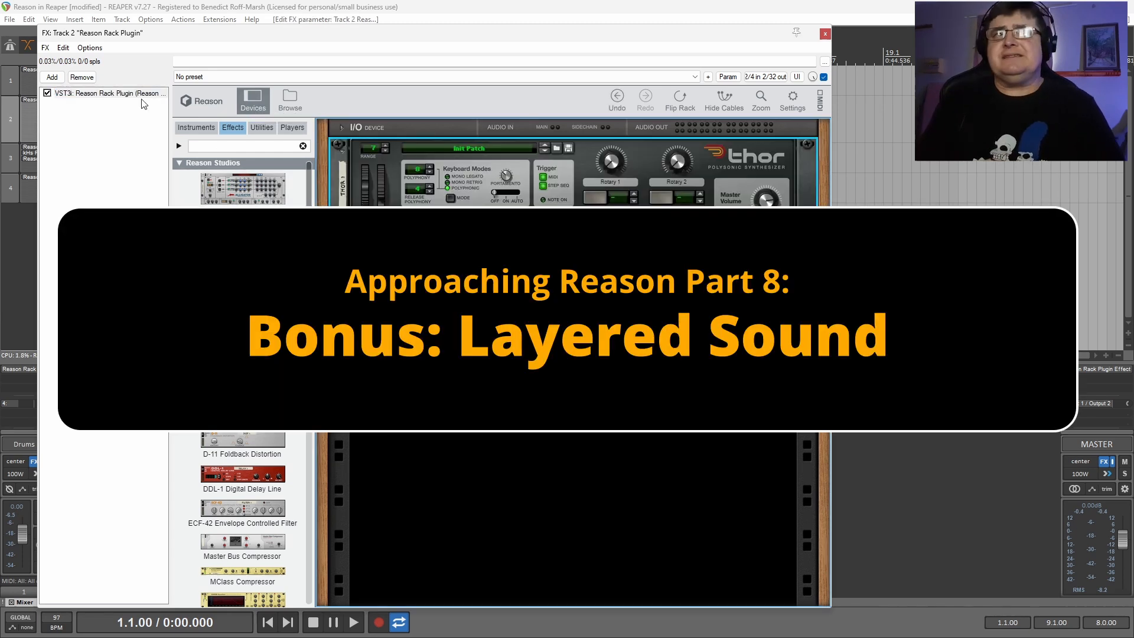
pyautogui.click(243, 112)
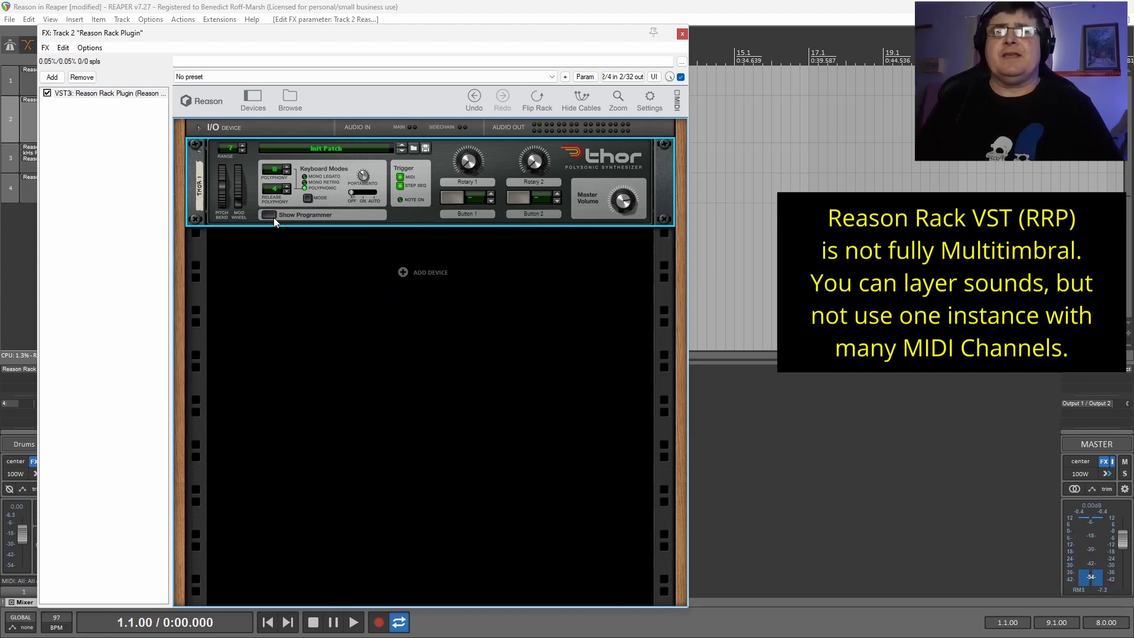
pyautogui.click(269, 215)
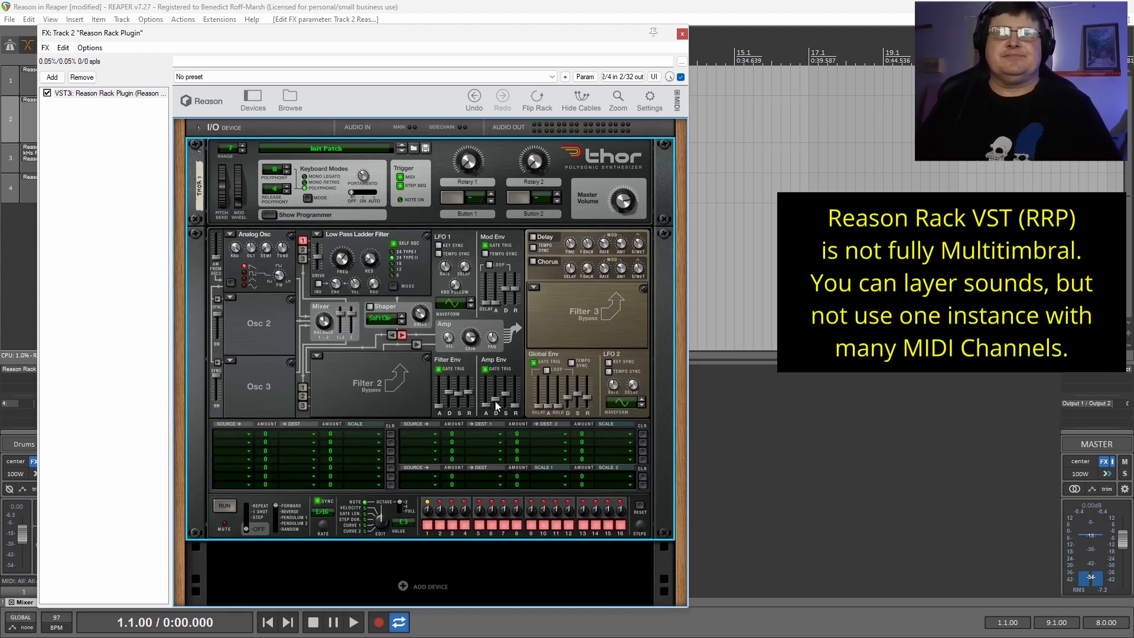
pyautogui.moveTo(495, 402); pyautogui.dragTo(519, 398)
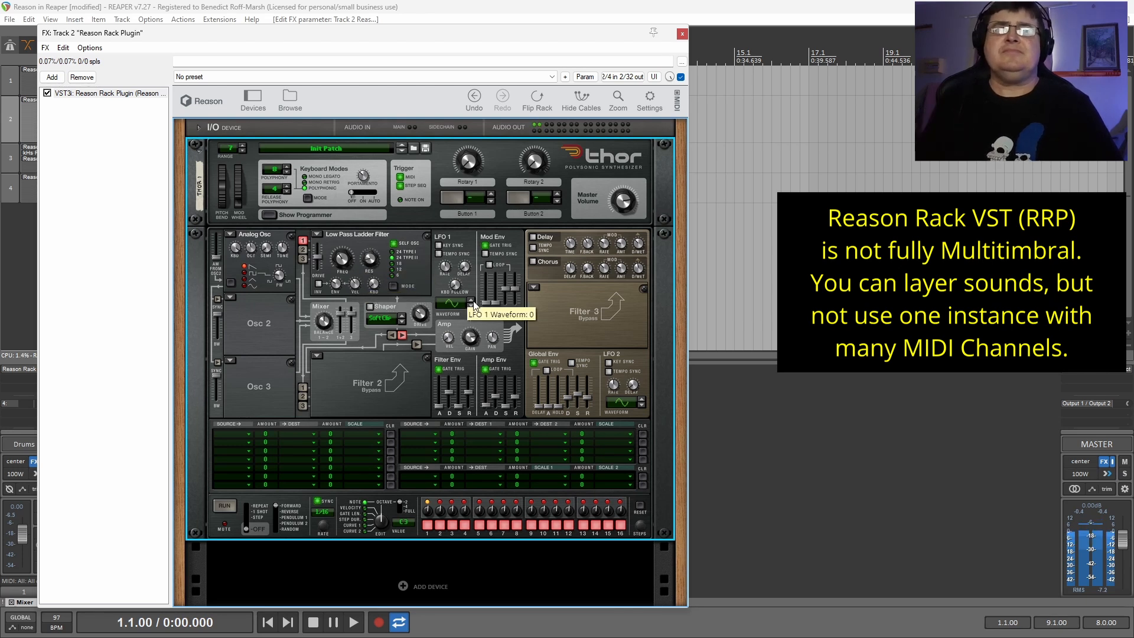
pyautogui.click(200, 151)
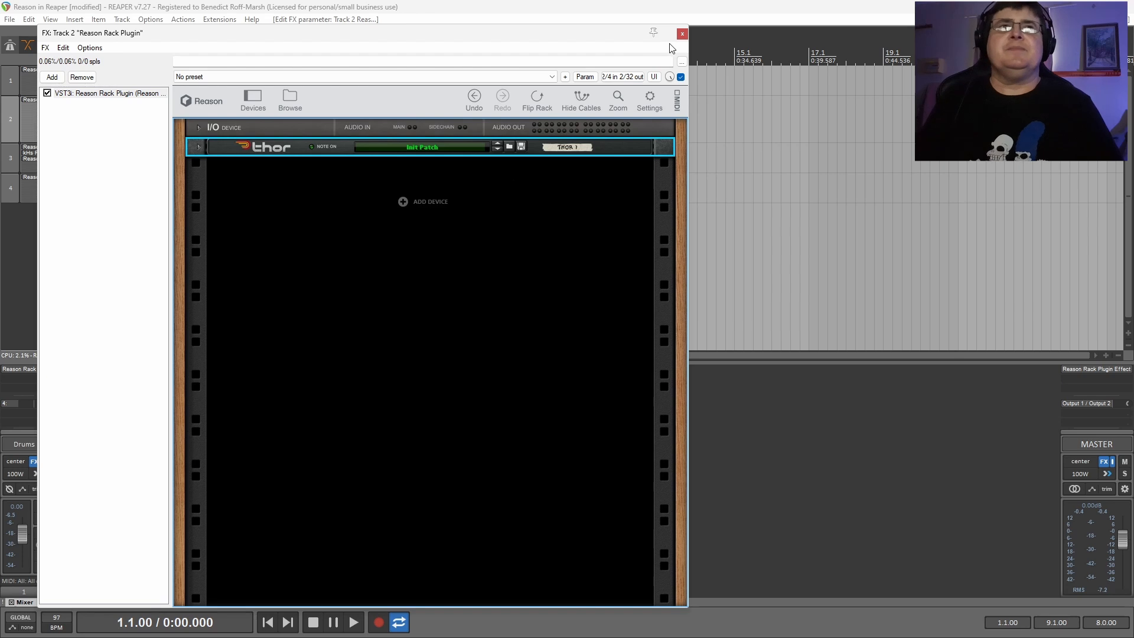
# Reopen the FX window of the Reason Rack track 2 and add a SubTractor Analog Synthesizer below Thor
pyautogui.click(681, 34)
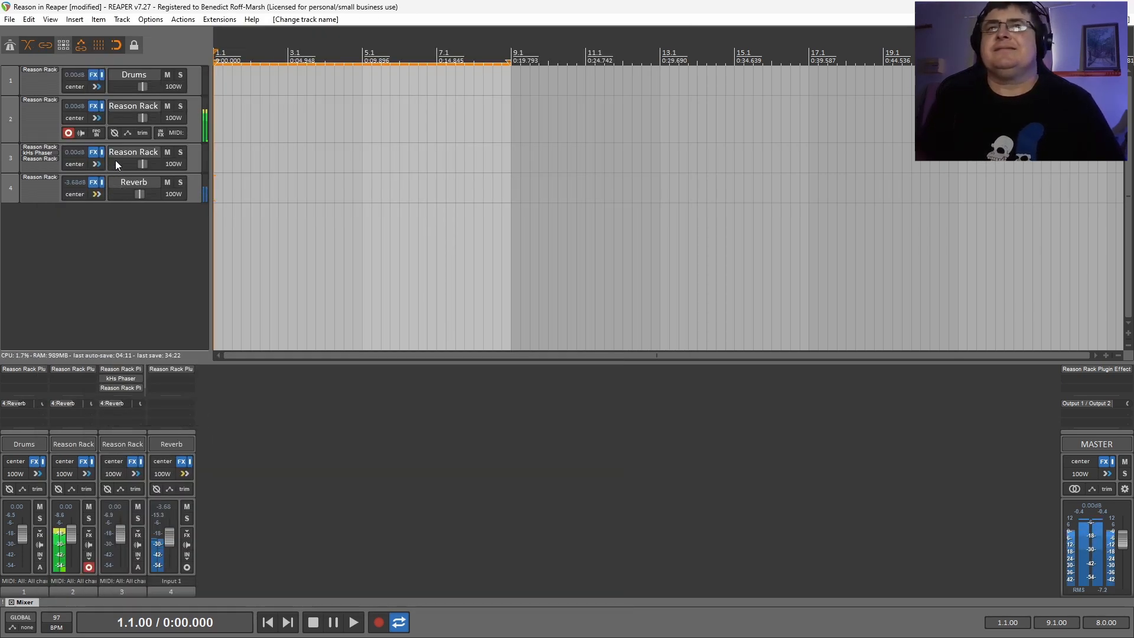
pyautogui.click(93, 106)
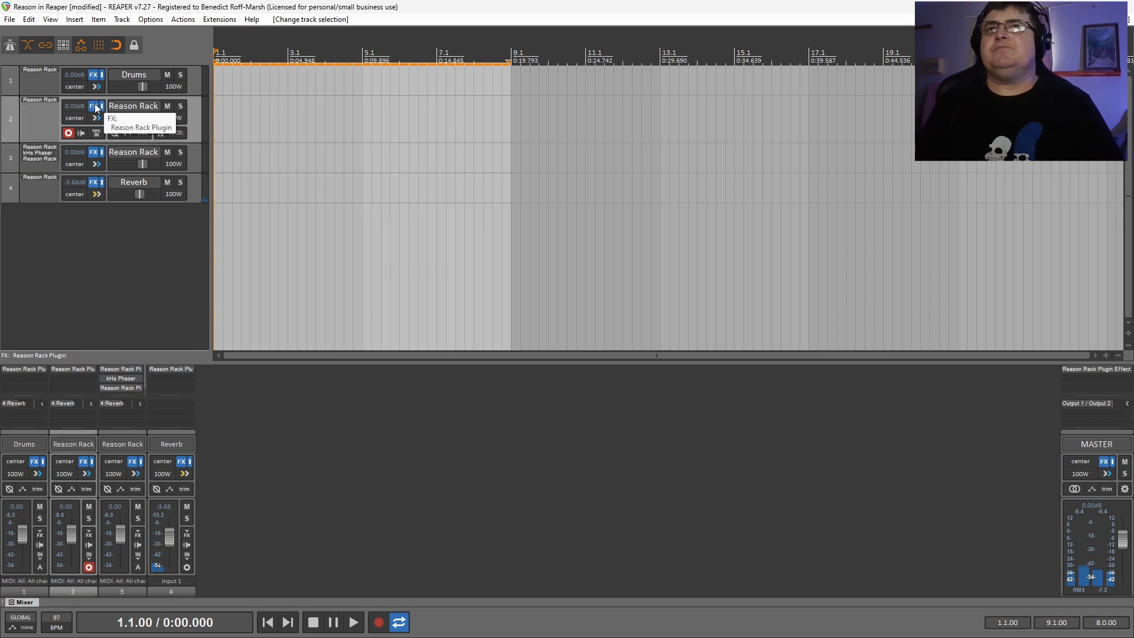
pyautogui.rightClick(405, 202)
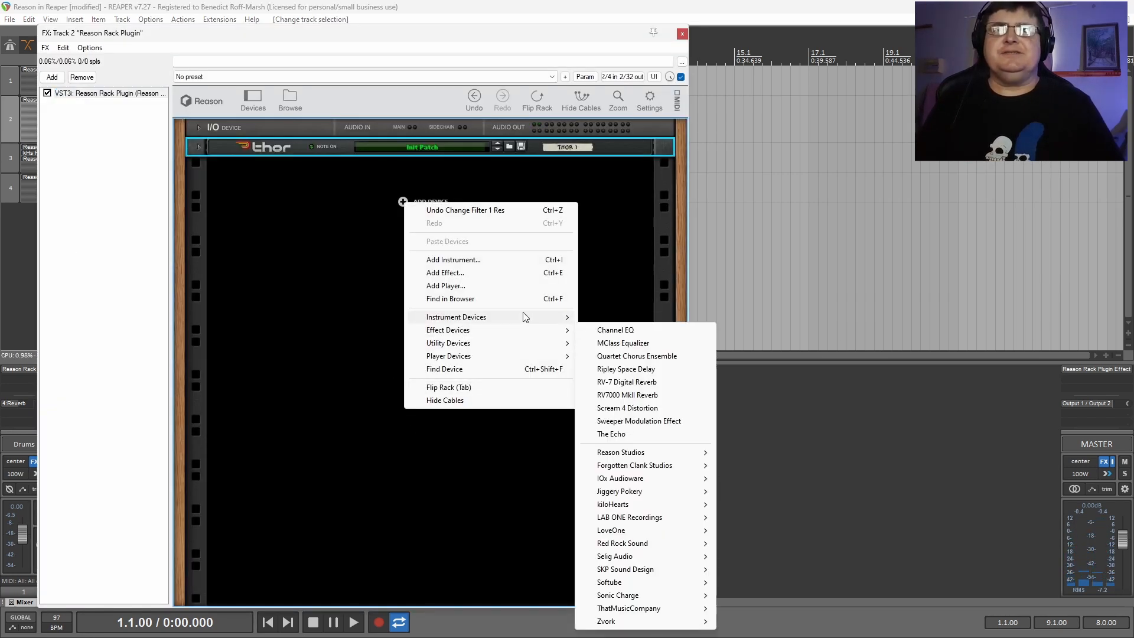
pyautogui.moveTo(514, 318)
pyautogui.moveTo(626, 439)
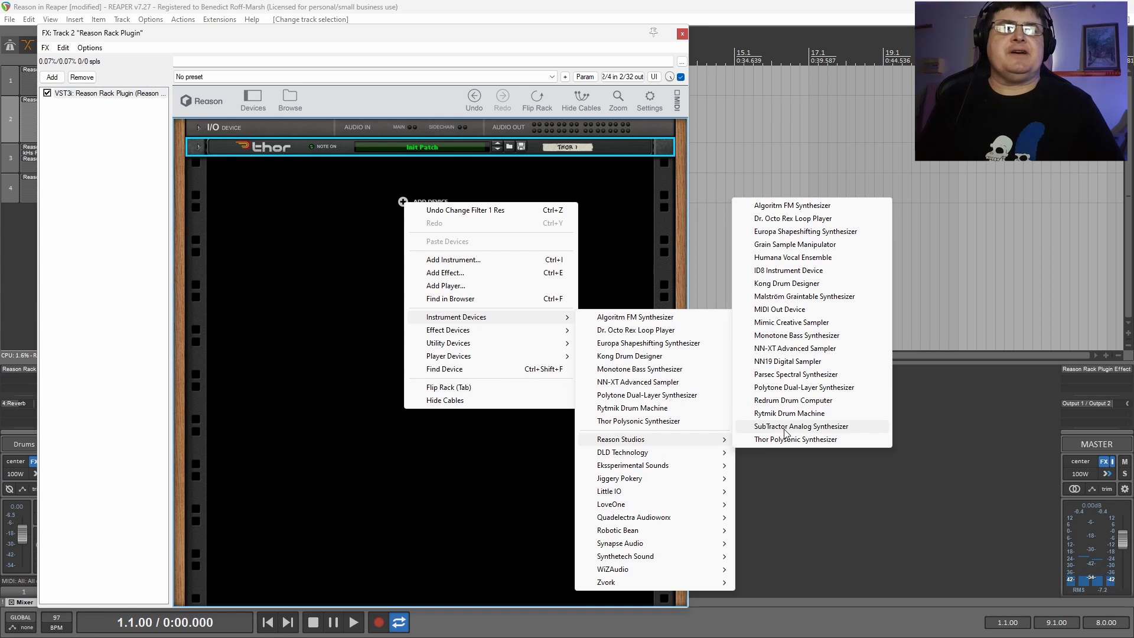
pyautogui.click(789, 426)
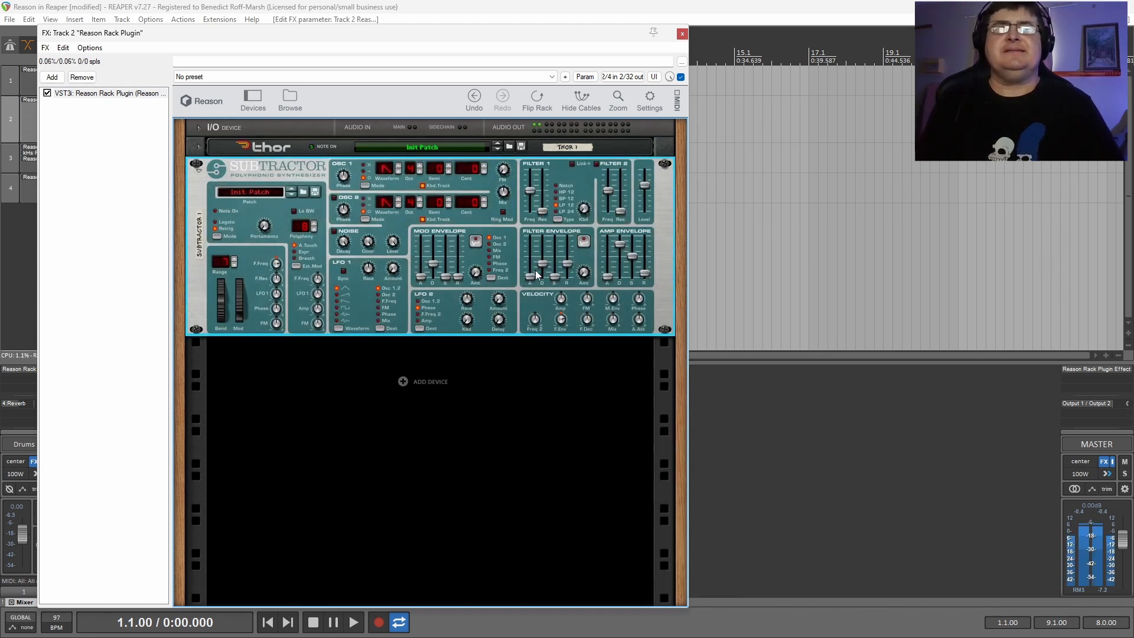
# Unfold the I/O device and toggle the summing of outputs 3-4 to the main outputs
pyautogui.click(199, 127)
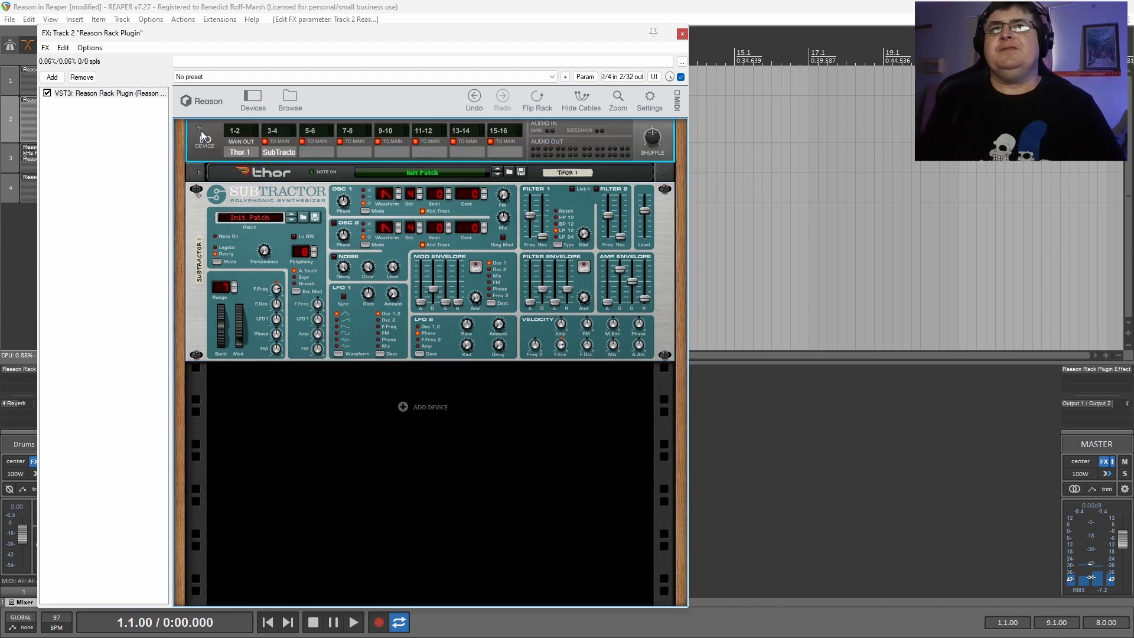
pyautogui.click(266, 142)
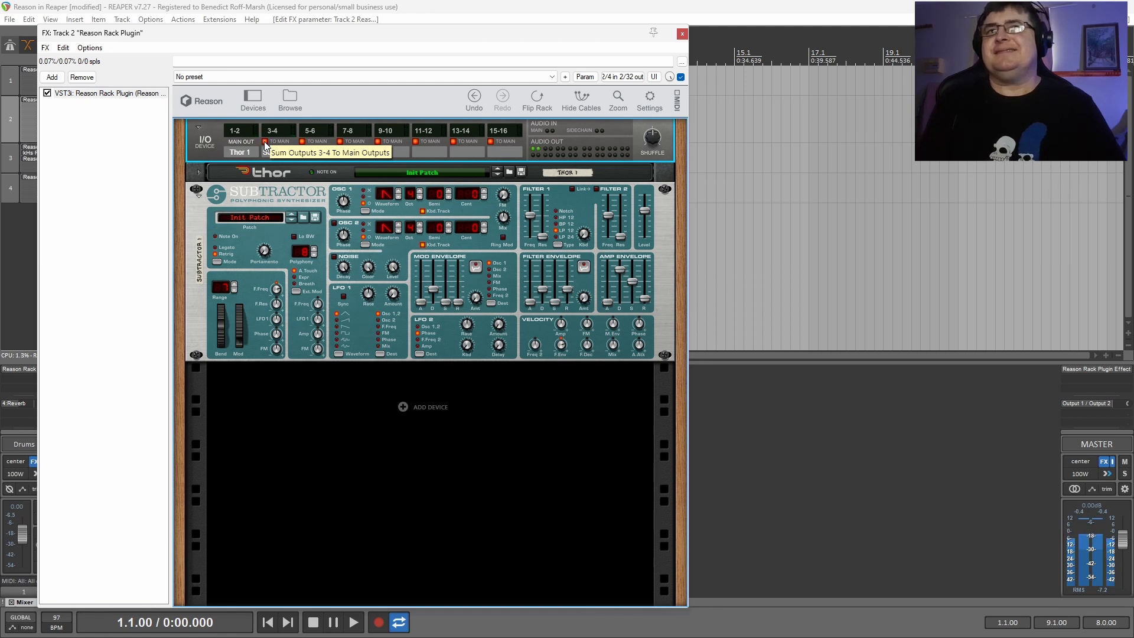
# Adjust the SubTractor's amp envelope and its LFO 2 modulation of oscillators 1 and 2
pyautogui.moveTo(609, 303); pyautogui.dragTo(648, 293)
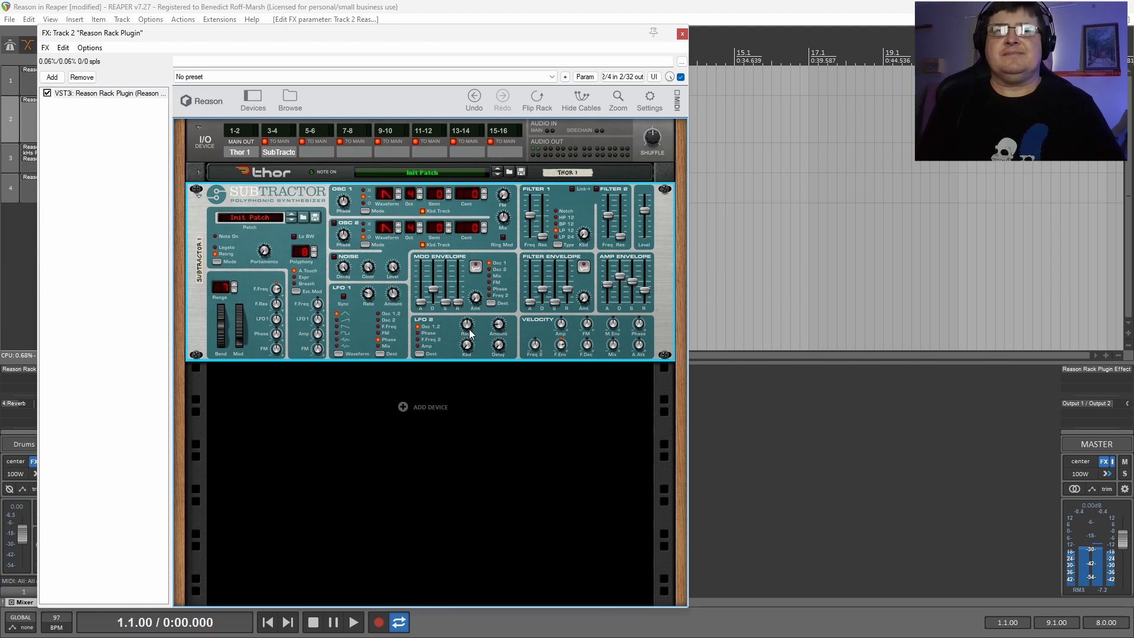
pyautogui.scroll(3, 471, 334)
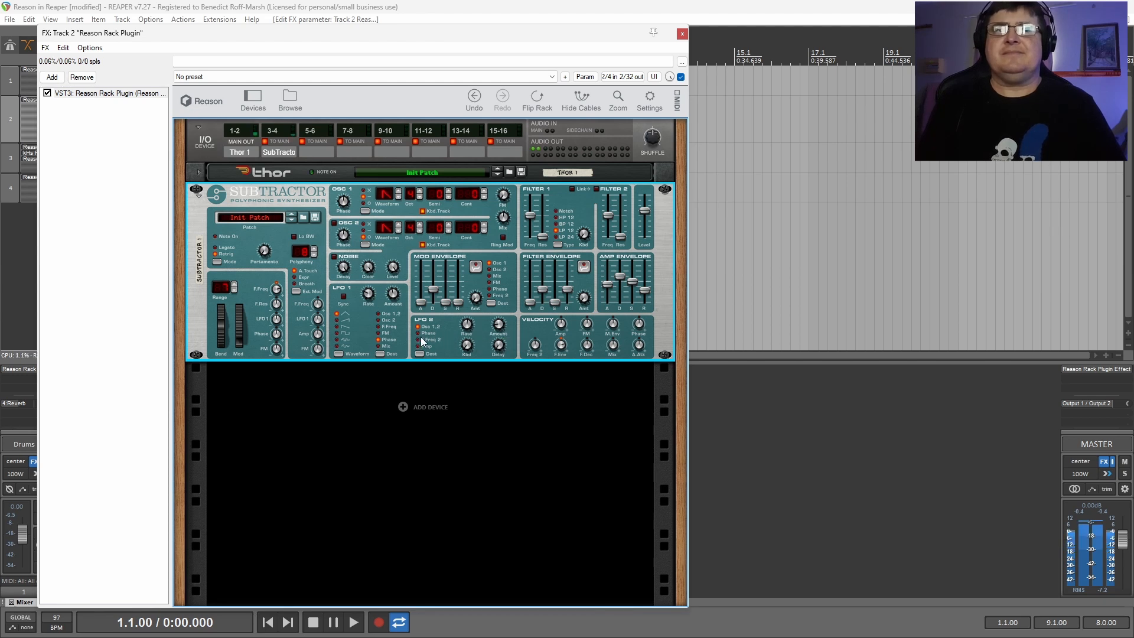
pyautogui.moveTo(500, 352); pyautogui.dragTo(506, 334)
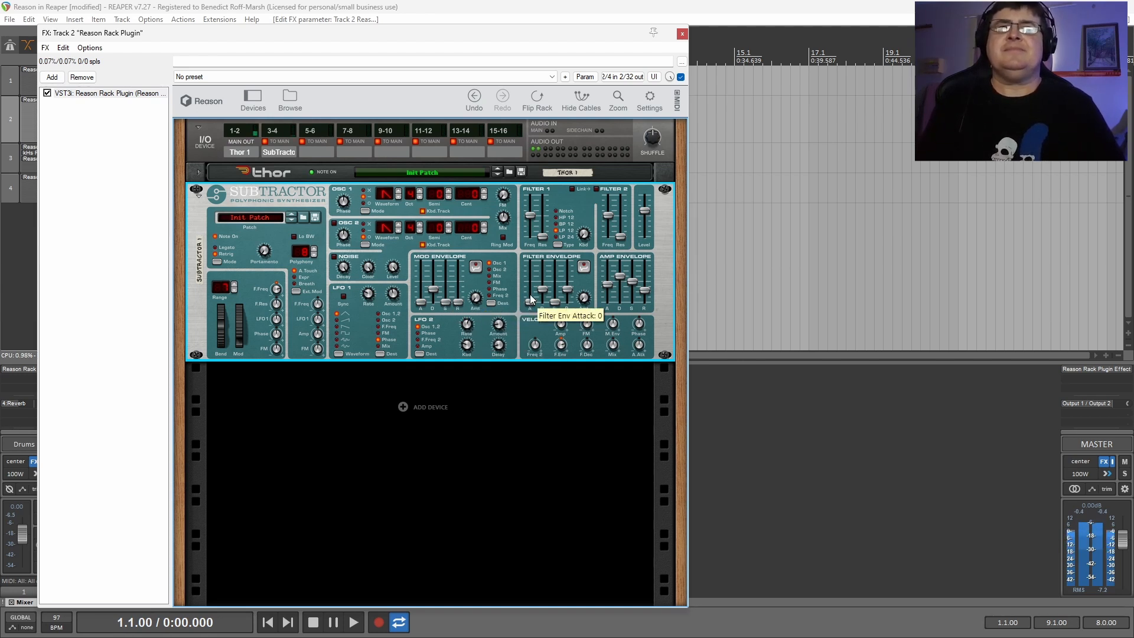
# Shape the SubTractor's tone with its filter envelope, a Filter 1 frequency of 42, master level and enabled Filter 2
pyautogui.moveTo(531, 305); pyautogui.dragTo(530, 292)
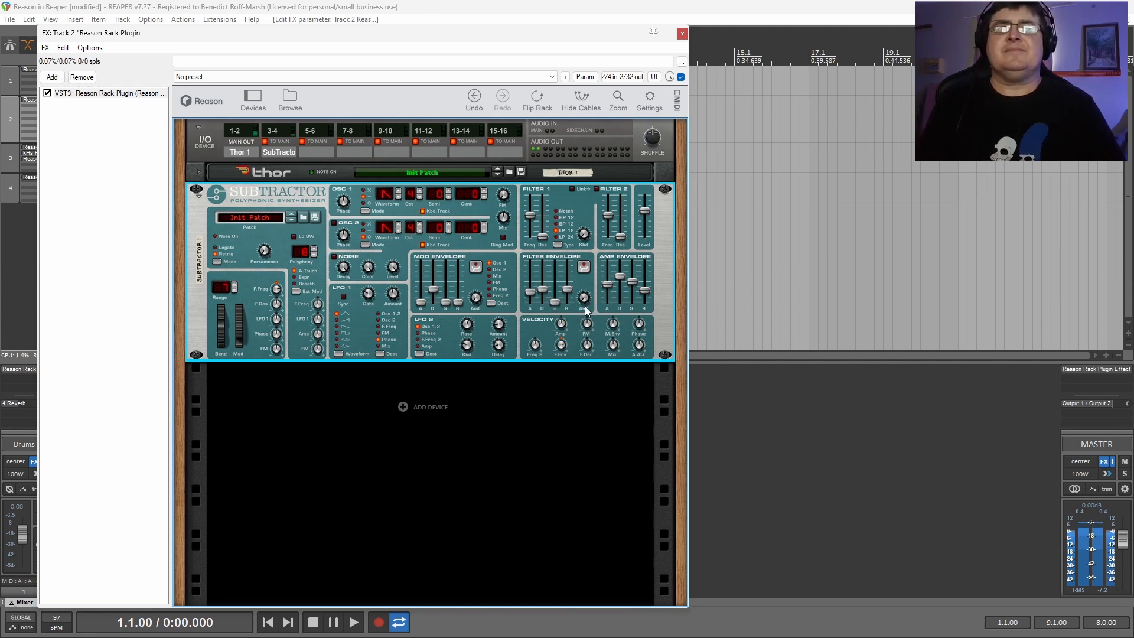
pyautogui.moveTo(539, 224); pyautogui.dragTo(539, 232)
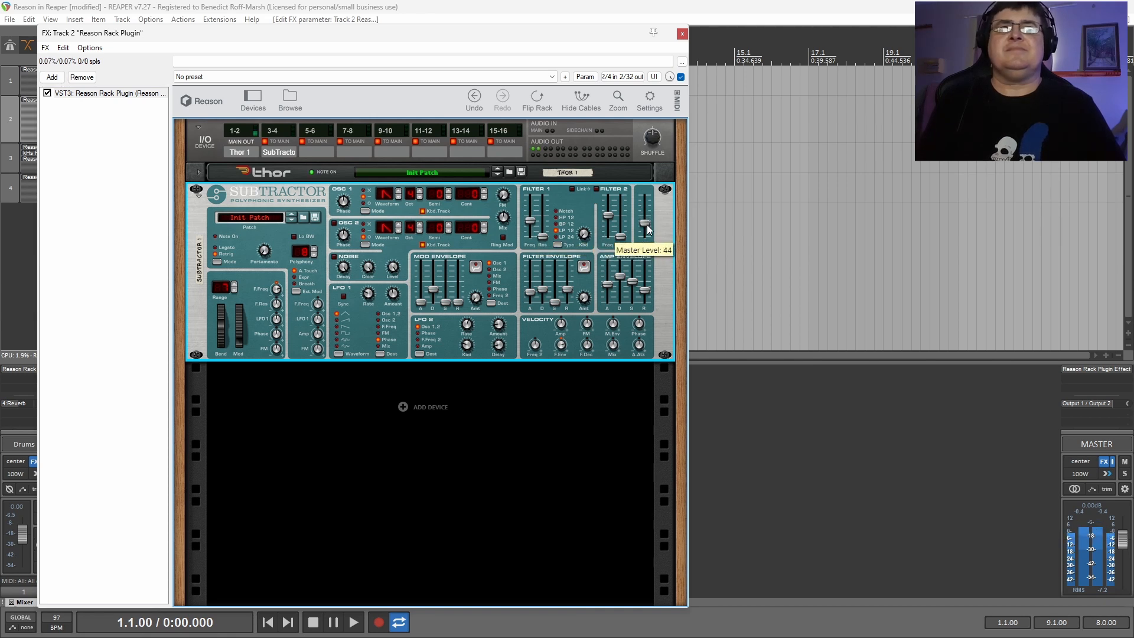
pyautogui.moveTo(647, 223)
pyautogui.mouseDown()
pyautogui.moveTo(652, 238)
pyautogui.moveTo(653, 211)
pyautogui.mouseUp()
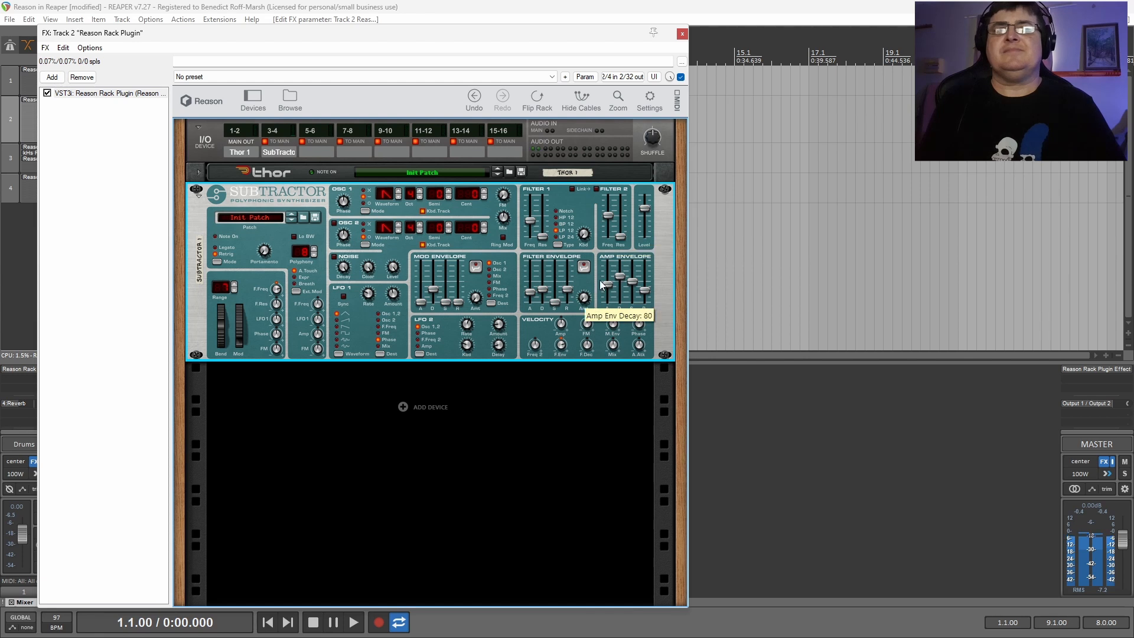
pyautogui.moveTo(534, 292); pyautogui.dragTo(546, 282)
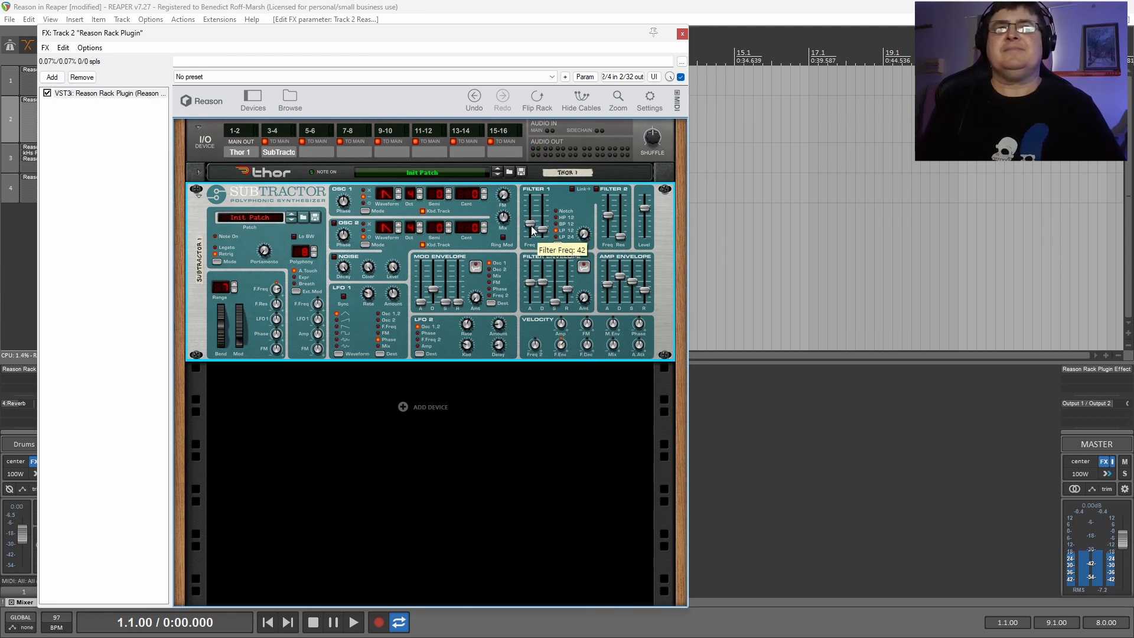
pyautogui.click(598, 190)
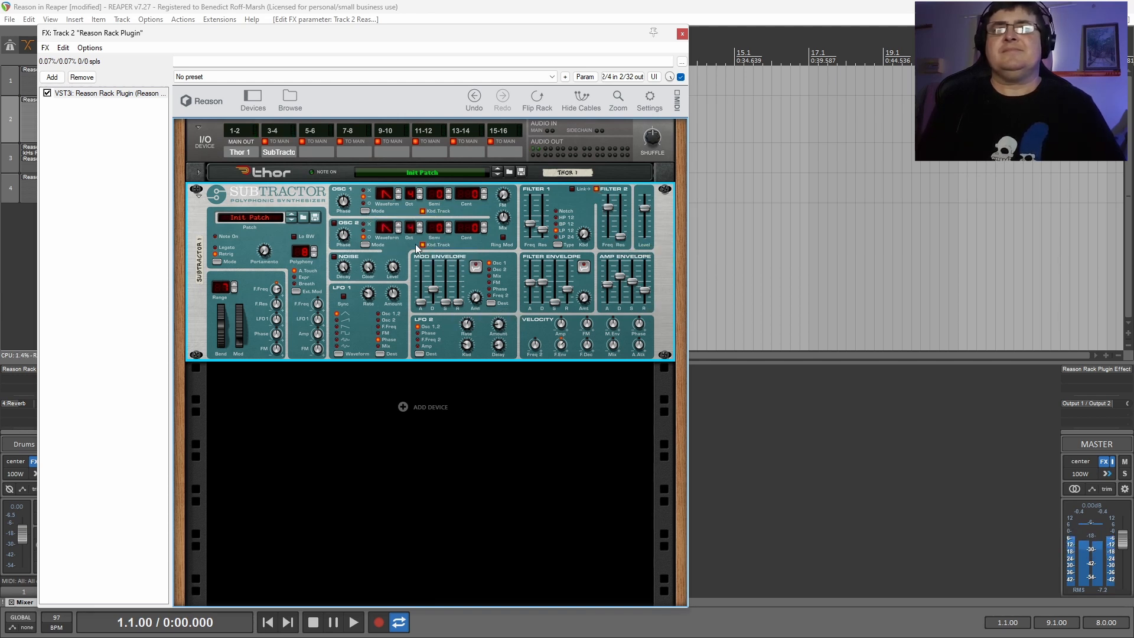
# Compare the layers by toggling outputs 3-4 to main, and set SubTractor's oscillator 1 octave to 5 with a readjusted amp envelope
pyautogui.click(265, 143)
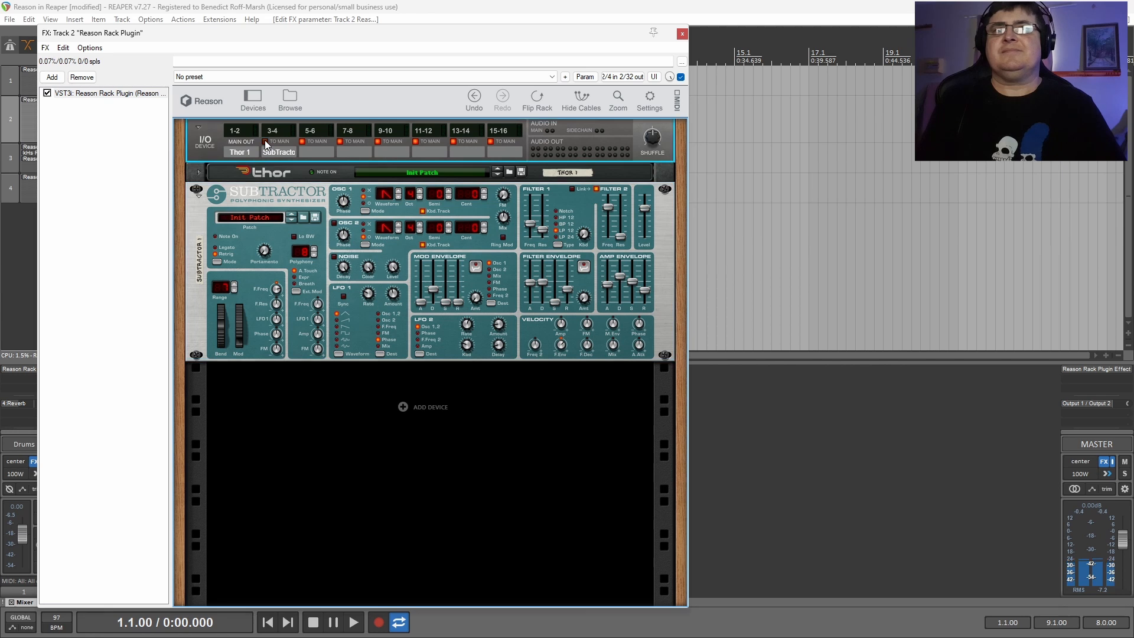
pyautogui.click(646, 216)
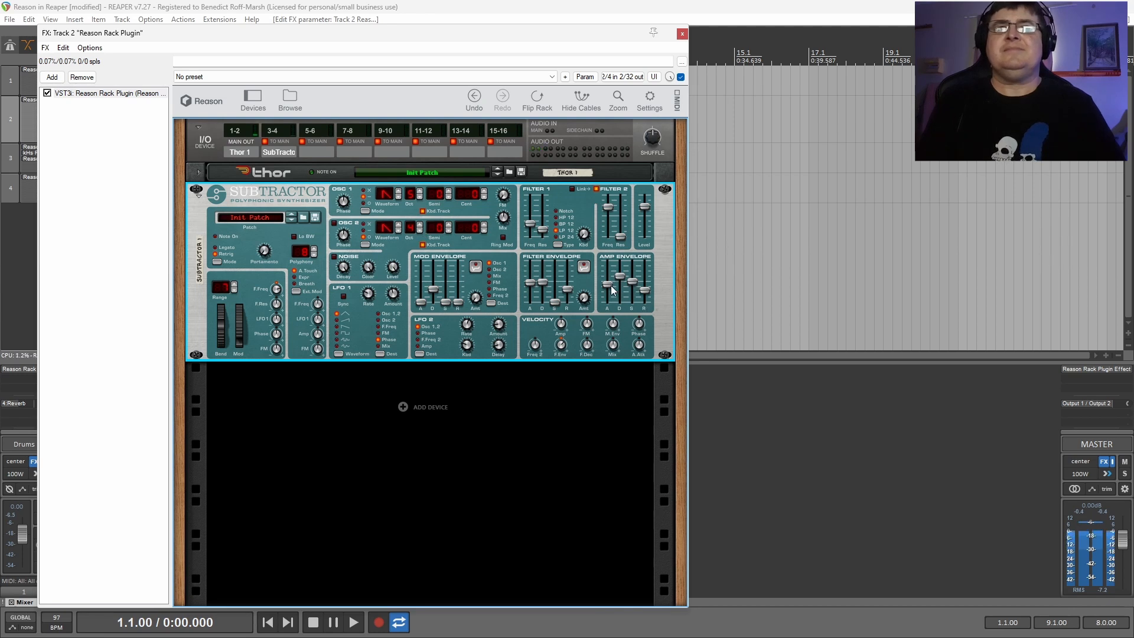
pyautogui.moveTo(619, 278); pyautogui.dragTo(645, 287)
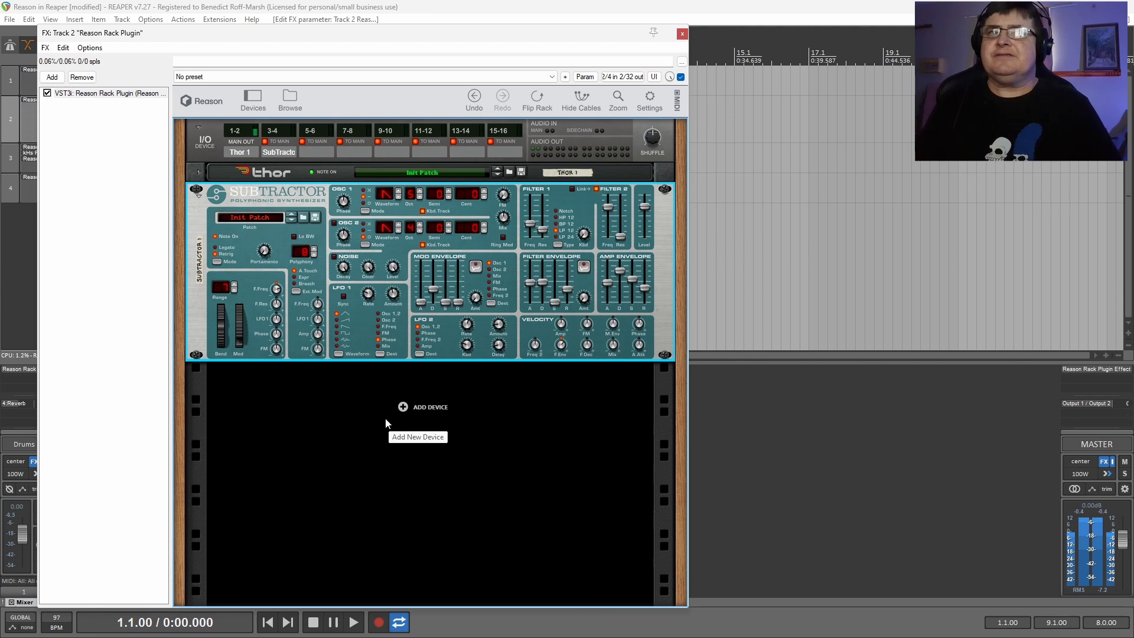
# Add a Reason Studios Line Mixer 6:2 utility below the SubTractor
pyautogui.rightClick(363, 335)
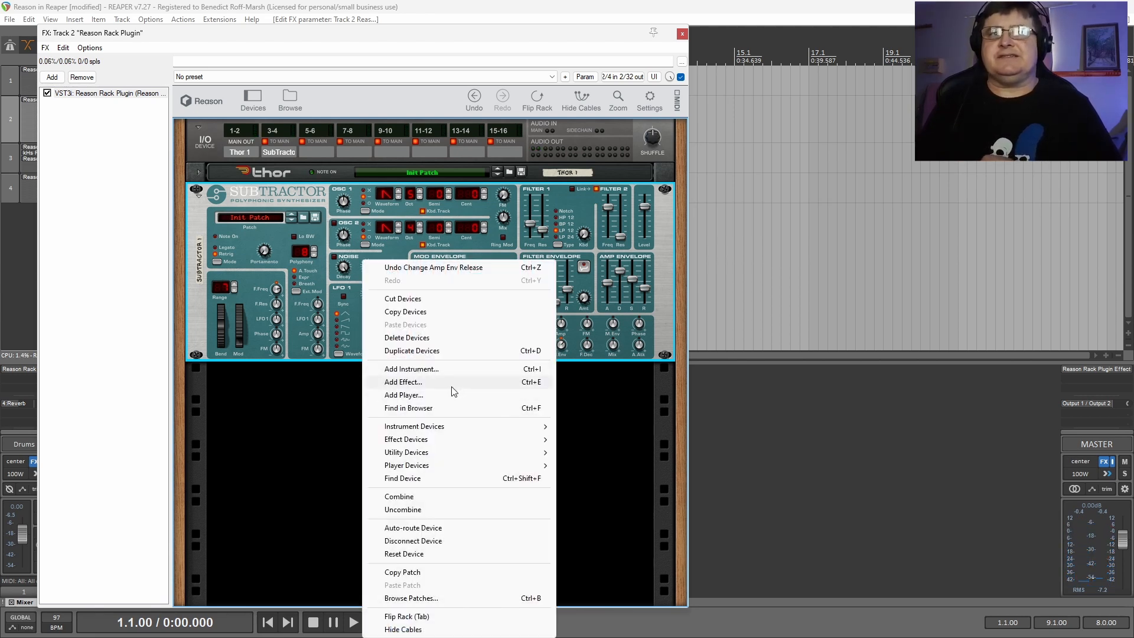
pyautogui.click(495, 453)
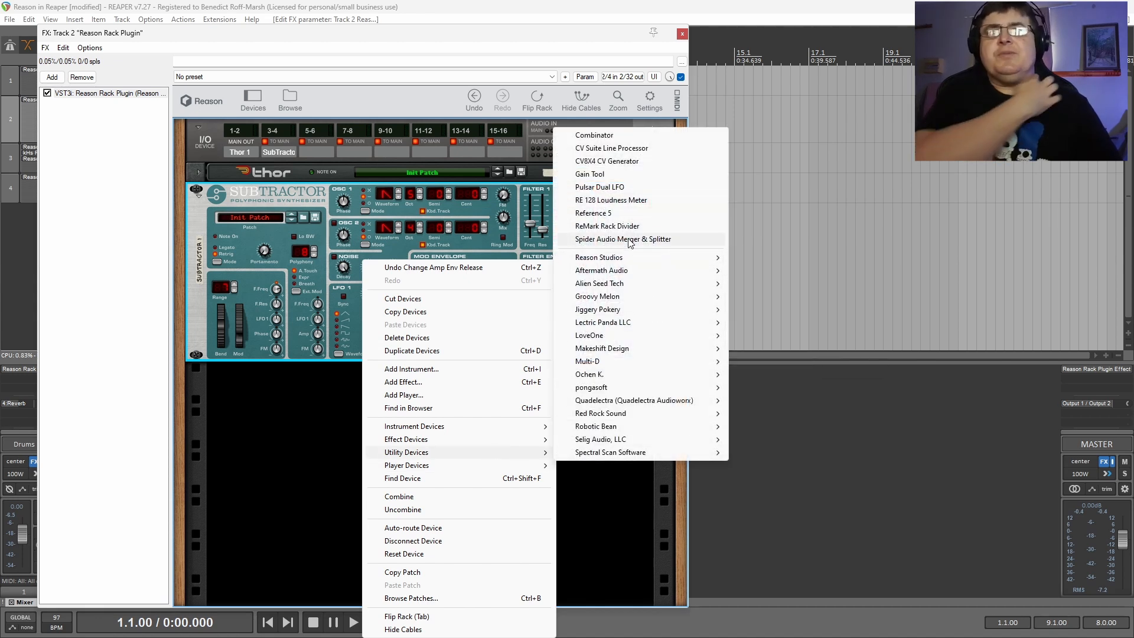
pyautogui.moveTo(632, 258)
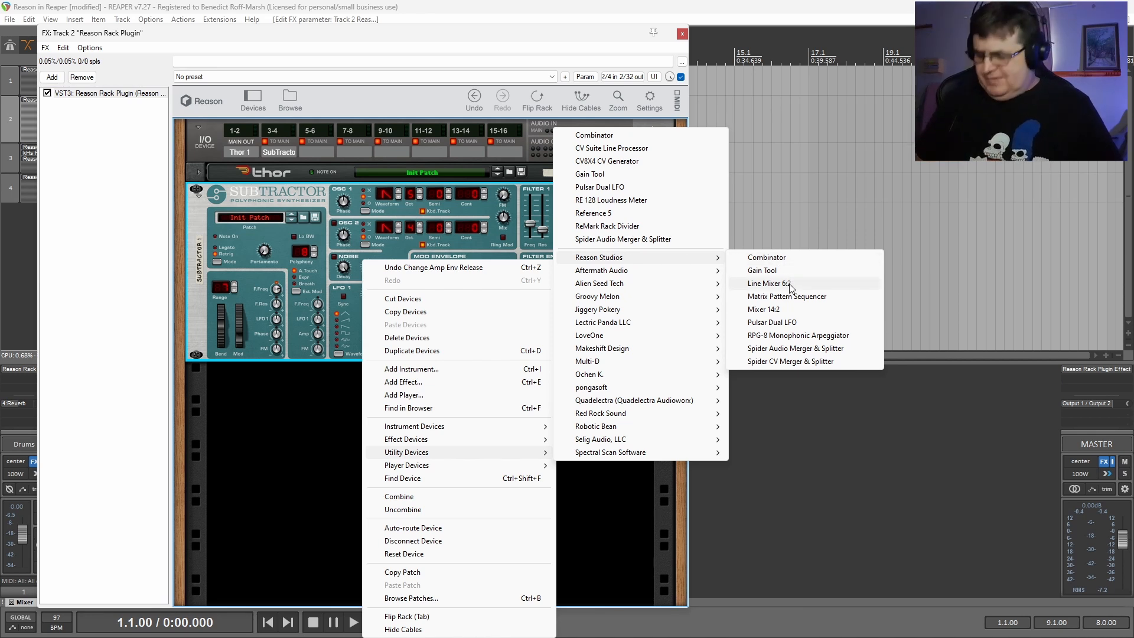
pyautogui.click(768, 283)
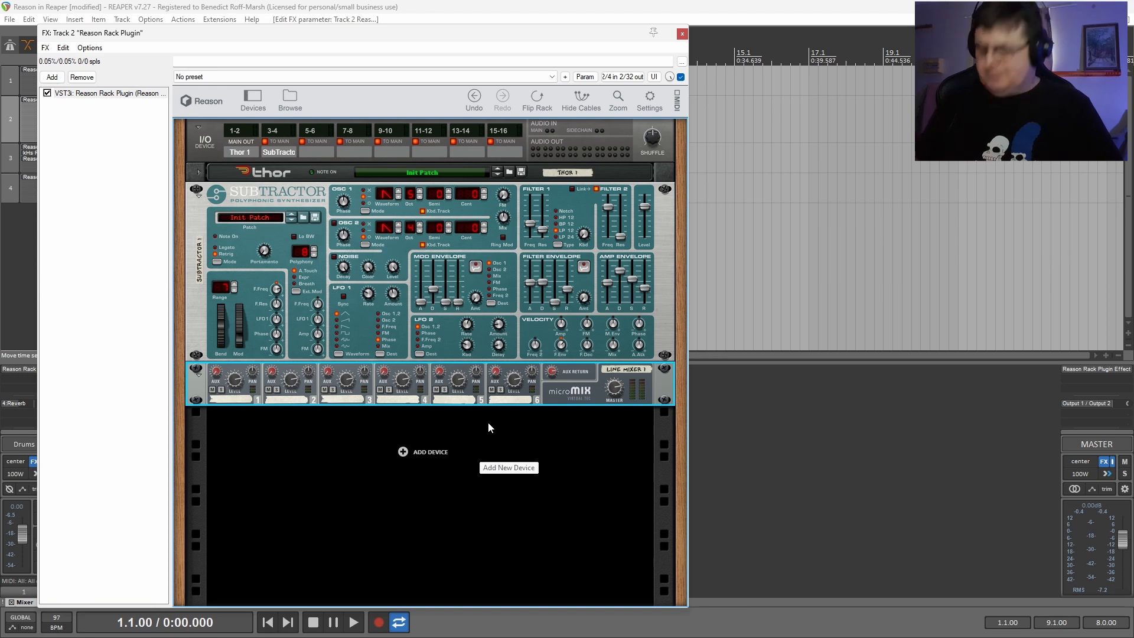
# Flip the rack, unfold Thor and disconnect the Thor and SubTractor cables from the I/O device's audio outputs
pyautogui.press('Tab')
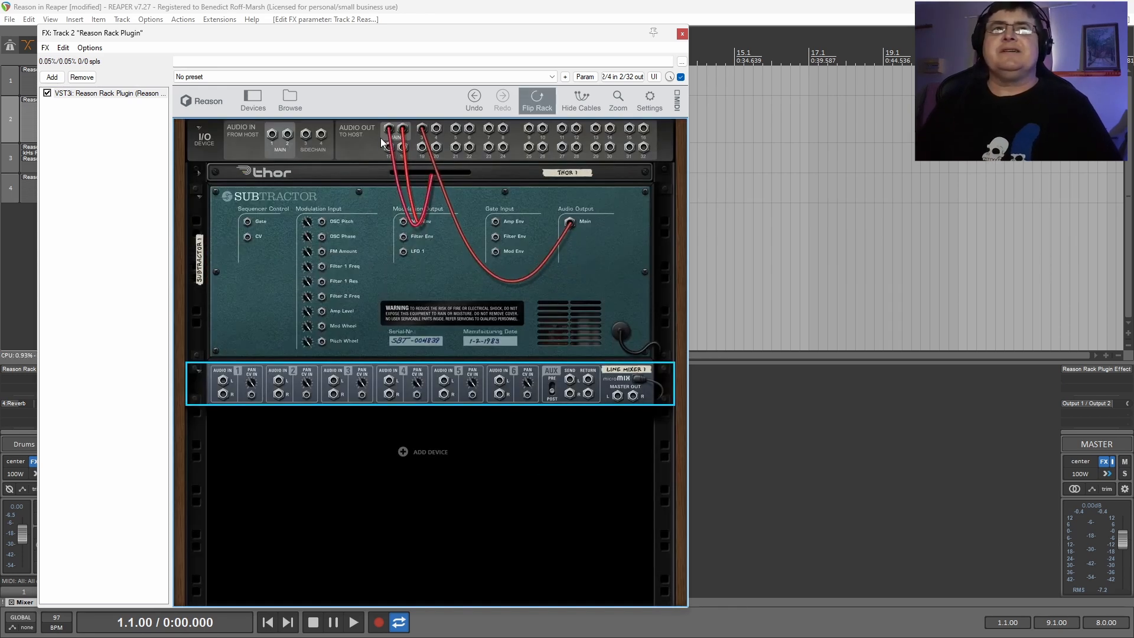
pyautogui.click(198, 173)
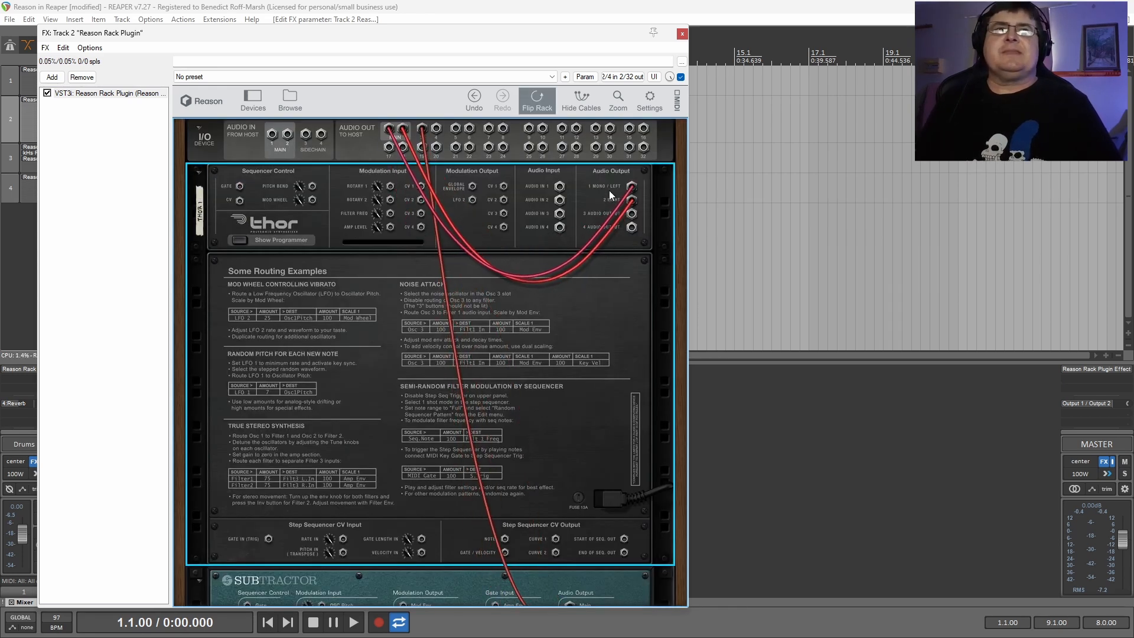
pyautogui.moveTo(633, 187); pyautogui.dragTo(545, 195)
pyautogui.moveTo(423, 134); pyautogui.dragTo(390, 231)
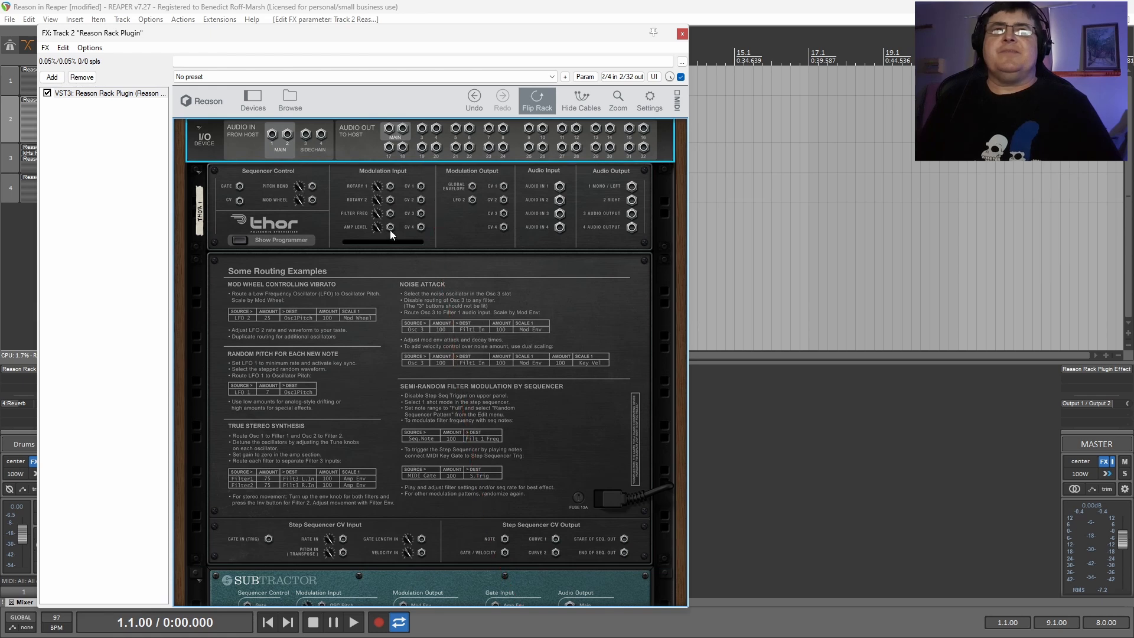
# Move the Line Mixer to the top of the rack, directly above Thor
pyautogui.scroll(-5, 601, 419)
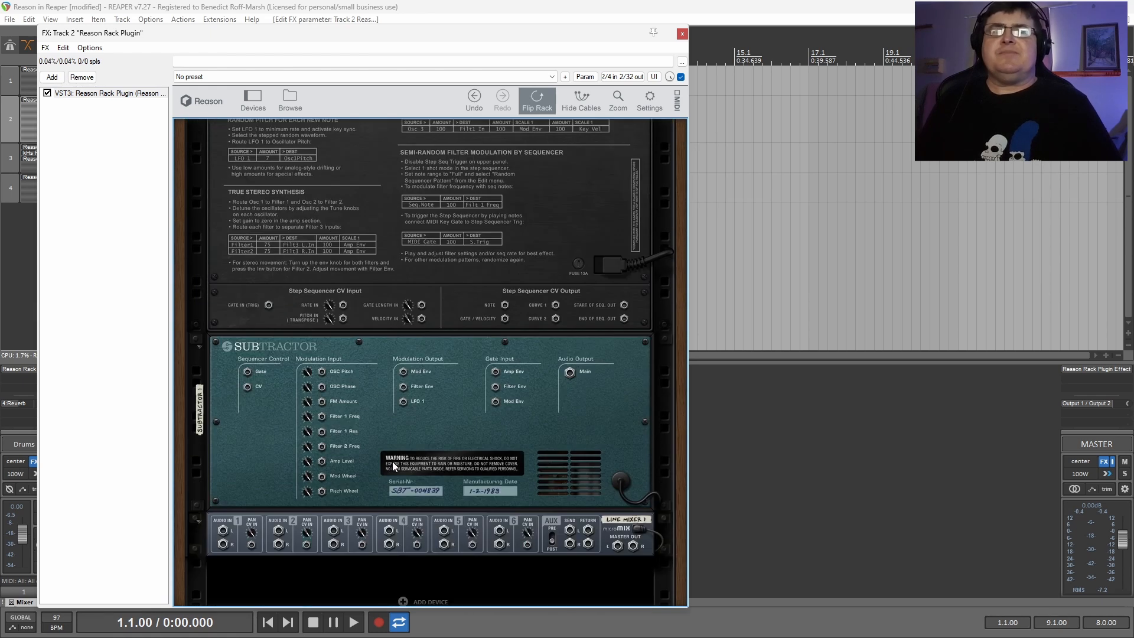
pyautogui.scroll(-1, 207, 528)
pyautogui.moveTo(204, 498); pyautogui.dragTo(327, 171)
pyautogui.scroll(1, 342, 274)
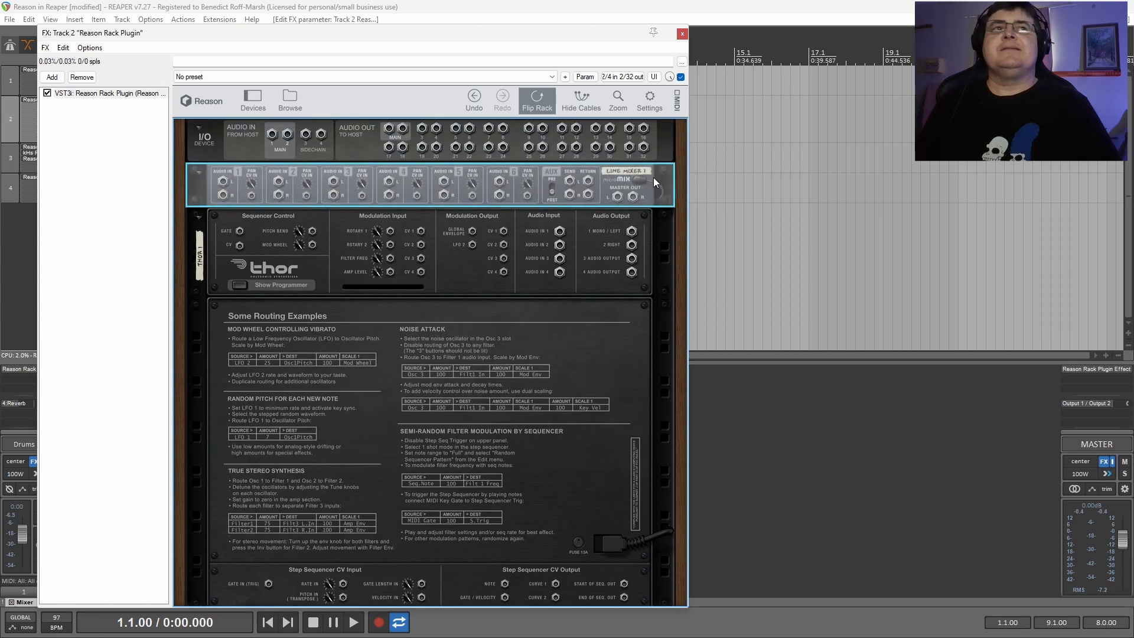
# Connect the mixer's master out to the main outputs, Thor to mixer channel 1 and SubTractor to channel 2, and flip back to the front
pyautogui.moveTo(618, 196); pyautogui.dragTo(391, 129)
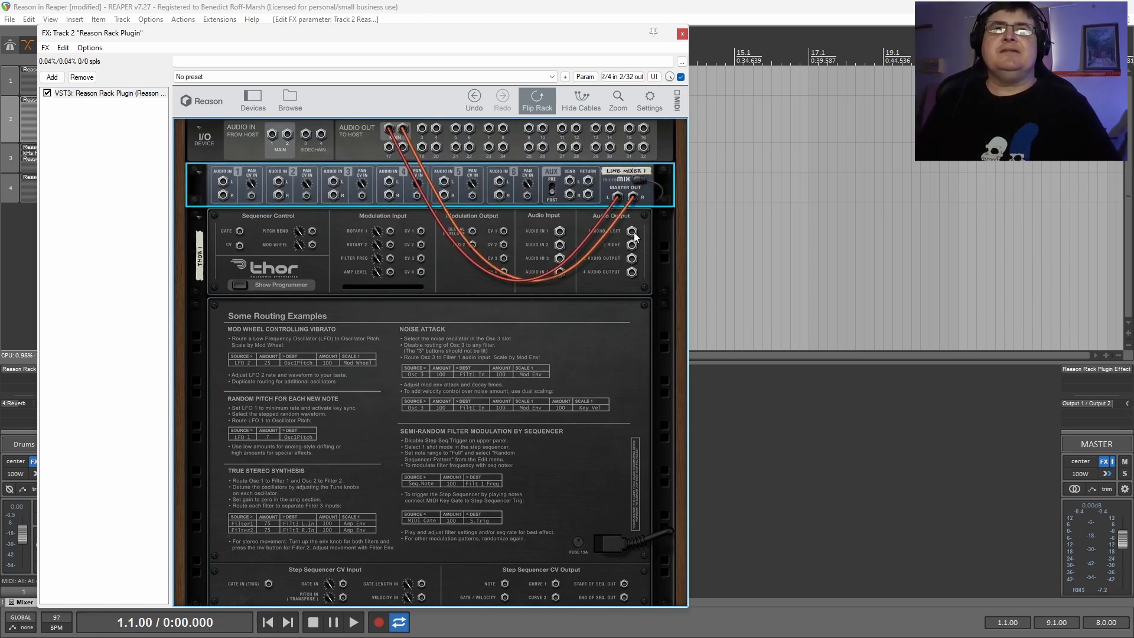
pyautogui.moveTo(632, 231); pyautogui.dragTo(223, 182)
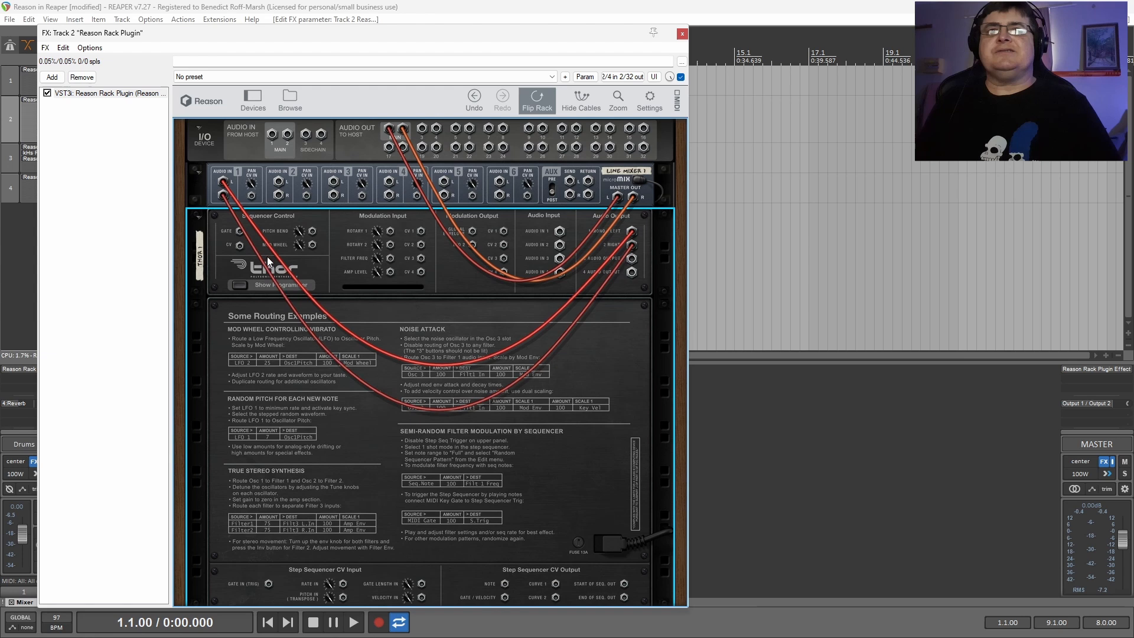
pyautogui.click(239, 285)
pyautogui.moveTo(570, 337); pyautogui.dragTo(279, 182)
pyautogui.press('Tab')
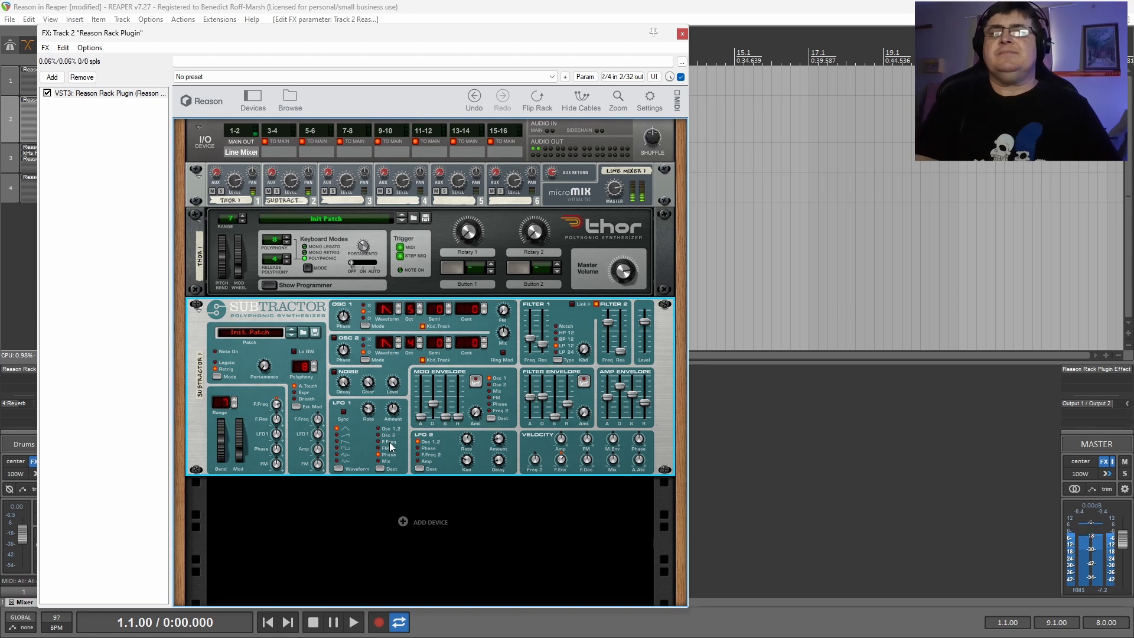
# Add a Sweeper Modulation Effect below the SubTractor and adjust its phaser controls, including the bandwidth
pyautogui.rightClick(361, 450)
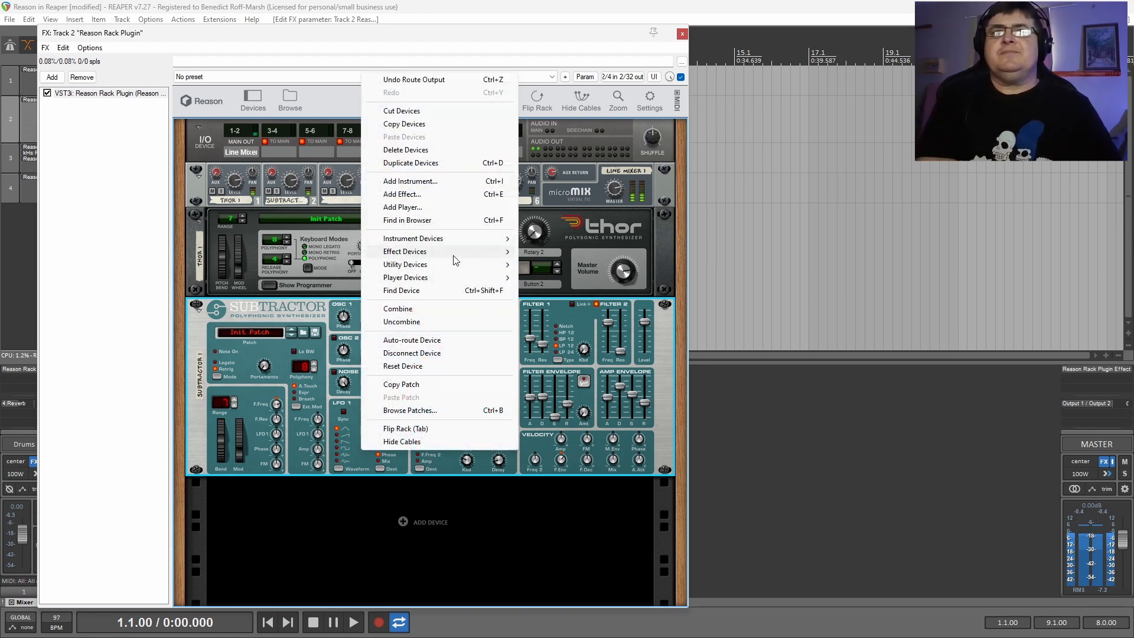
pyautogui.moveTo(456, 253)
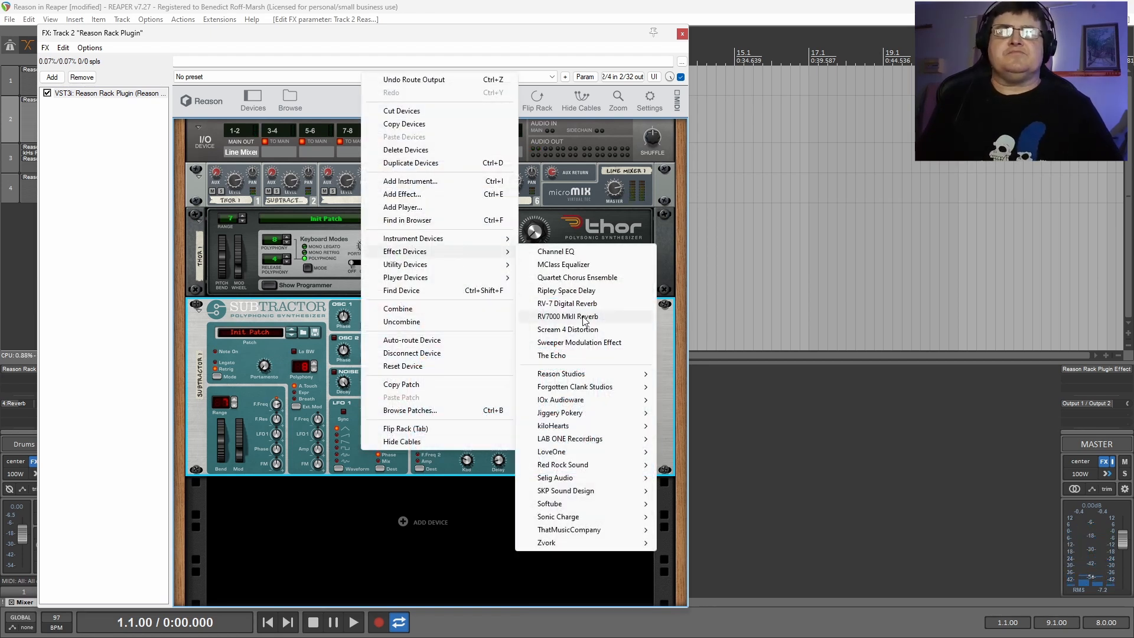
pyautogui.click(579, 342)
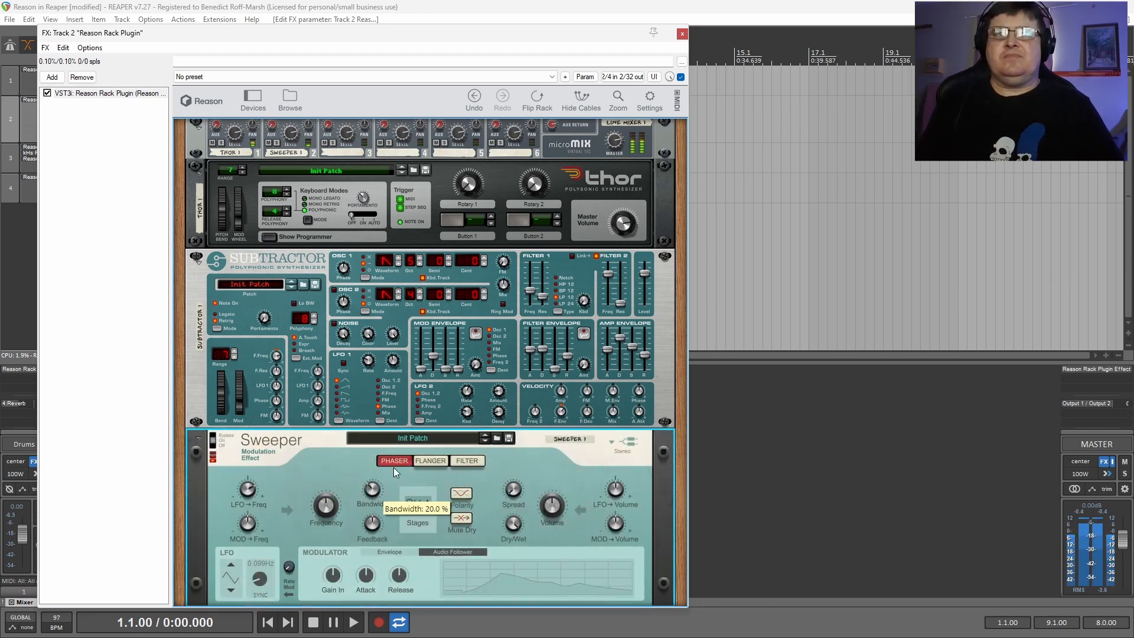
pyautogui.moveTo(394, 471); pyautogui.dragTo(406, 421)
pyautogui.moveTo(373, 457); pyautogui.dragTo(373, 458)
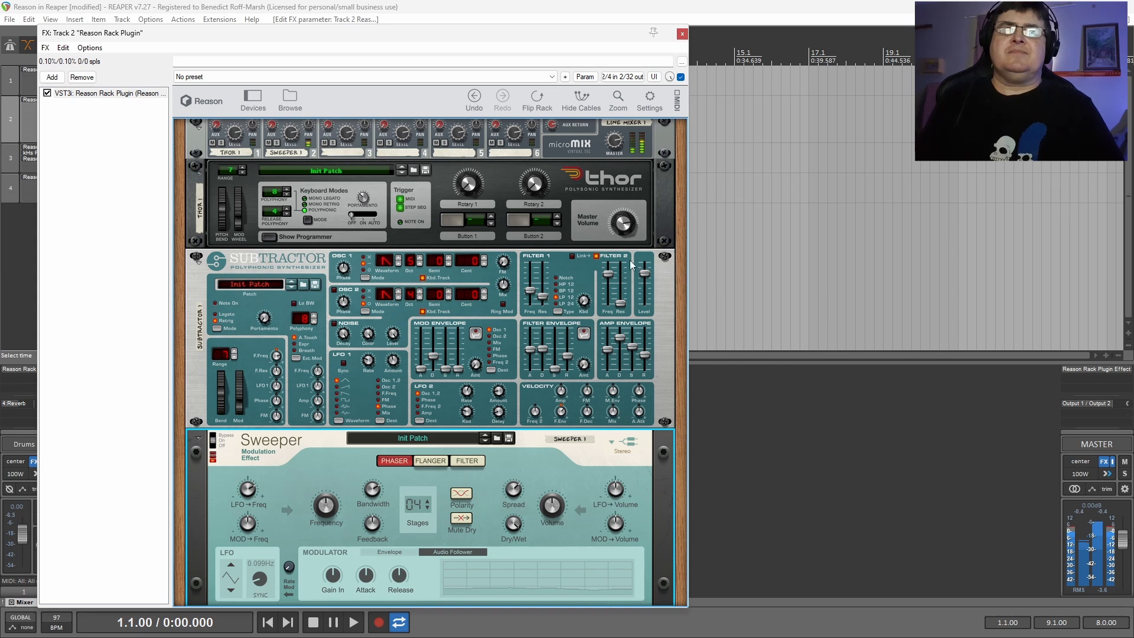
# Lower the SubTractor's output level slightly and fold the Sweeper
pyautogui.moveTo(646, 273); pyautogui.dragTo(646, 284)
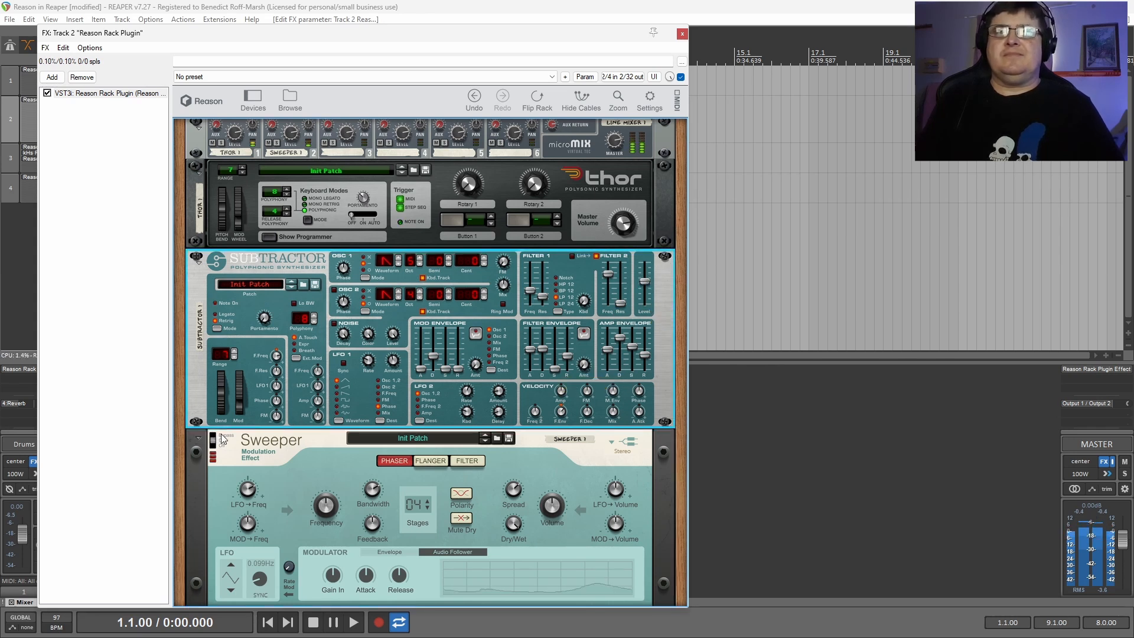
pyautogui.click(199, 437)
pyautogui.scroll(1, 558, 266)
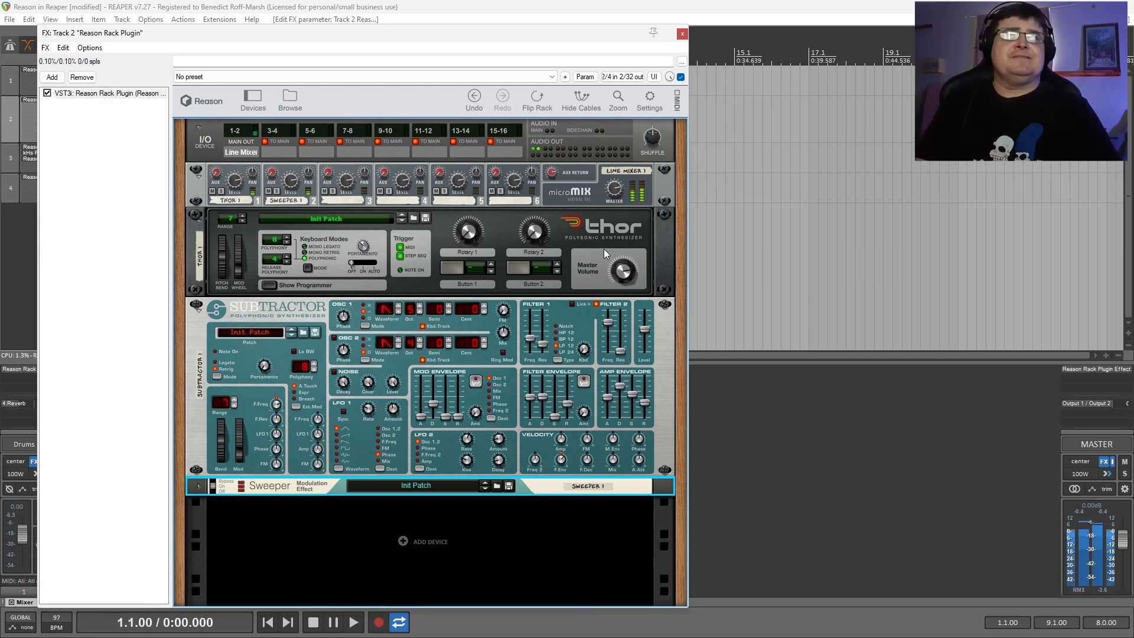
# Add The Echo effect directly below the Line Mixer
pyautogui.rightClick(596, 188)
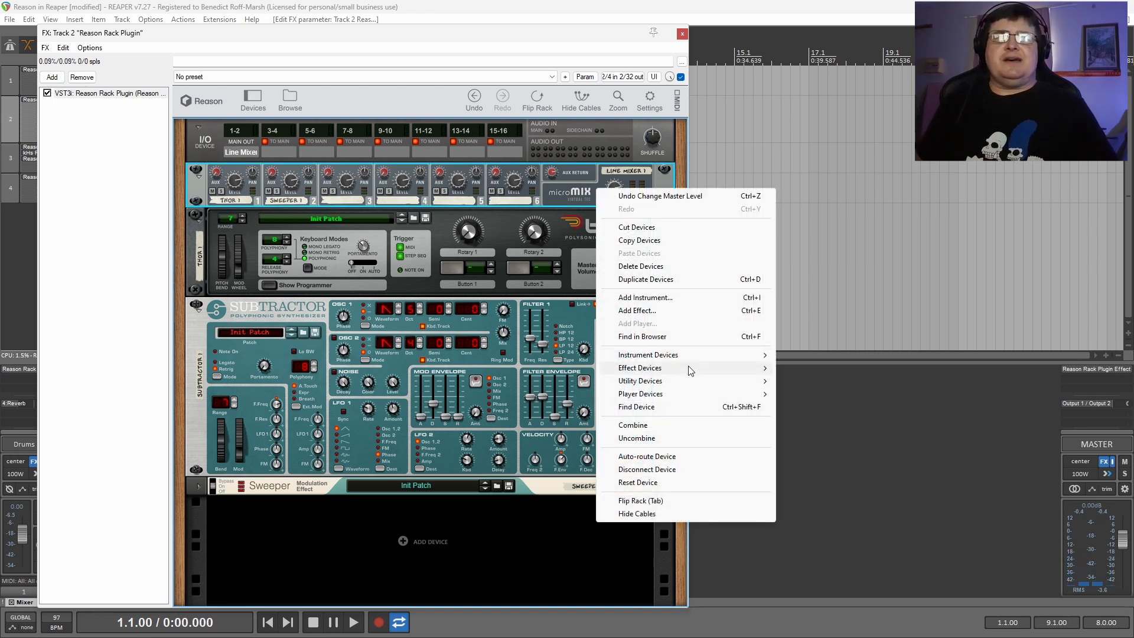
pyautogui.moveTo(686, 369)
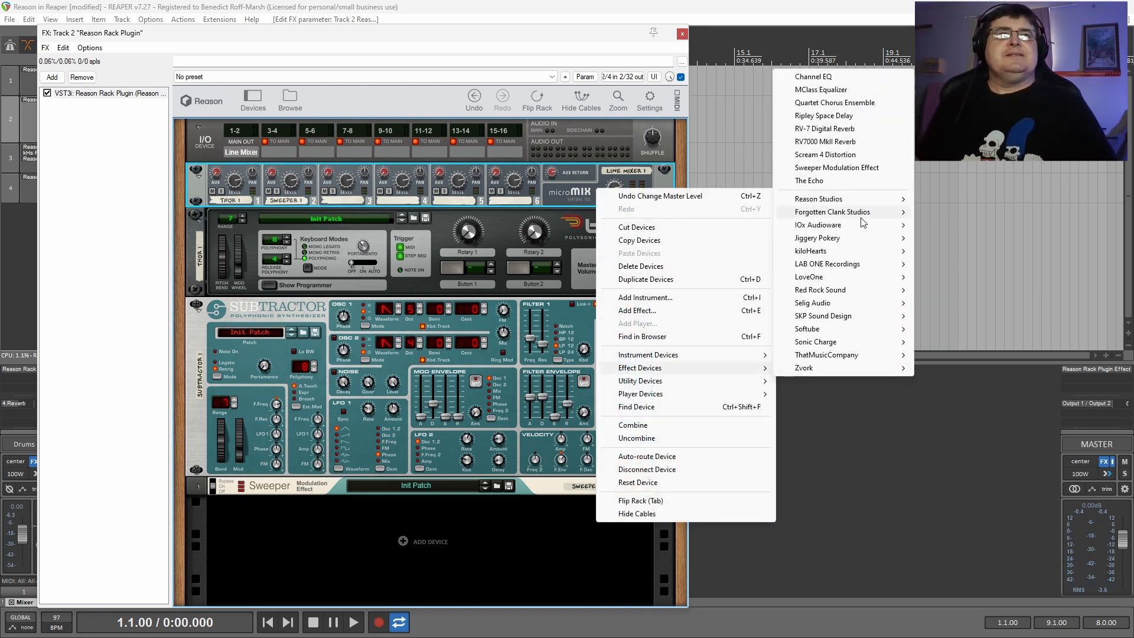
pyautogui.moveTo(861, 216)
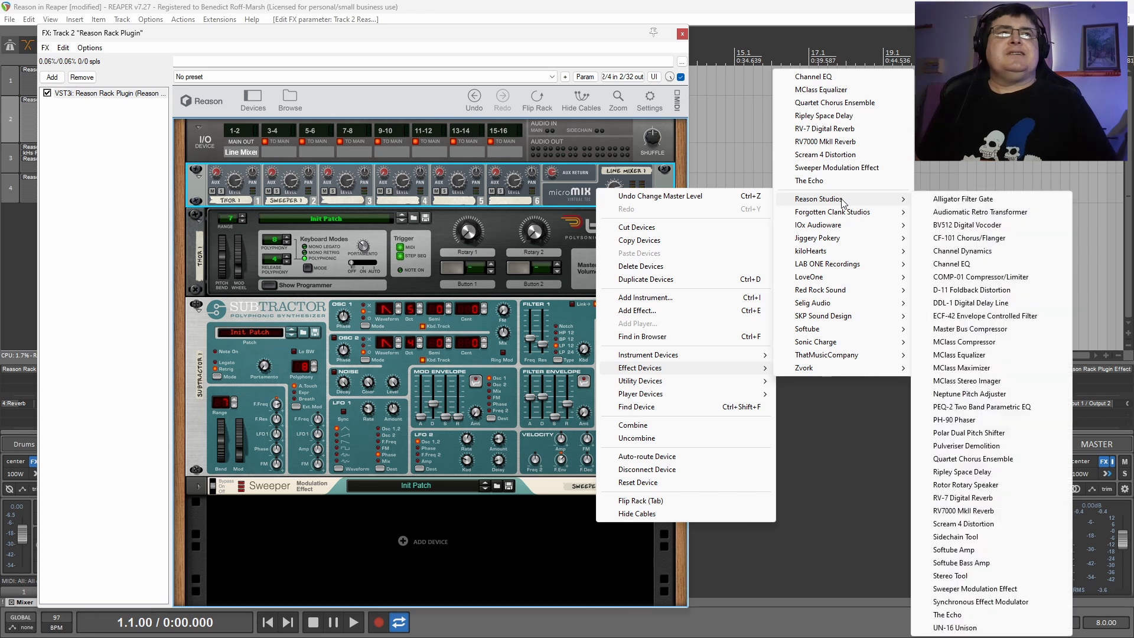
pyautogui.click(817, 182)
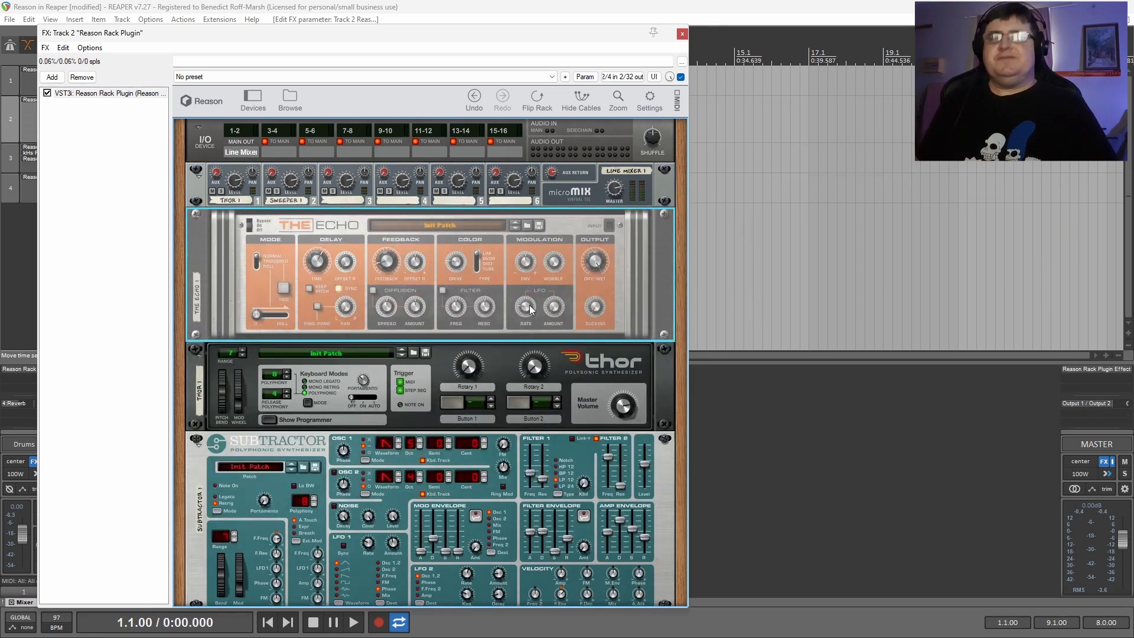
# Flip the rack, route the mixer's master out through The Echo's main input and output to the main outputs, and flip back
pyautogui.press('Tab')
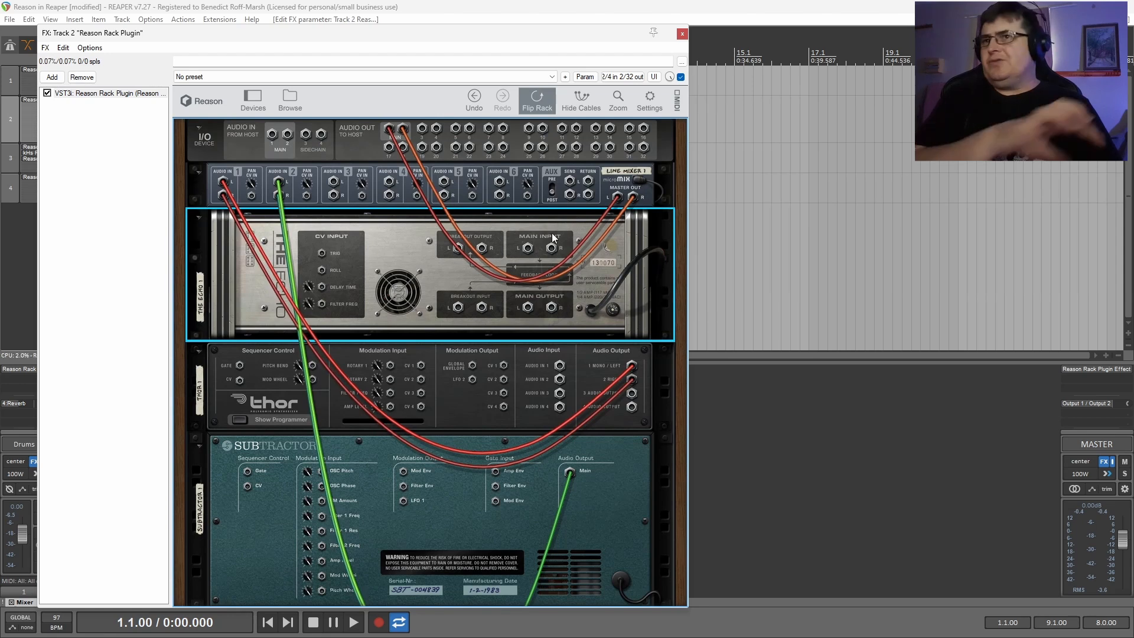
pyautogui.moveTo(616, 201); pyautogui.dragTo(528, 307)
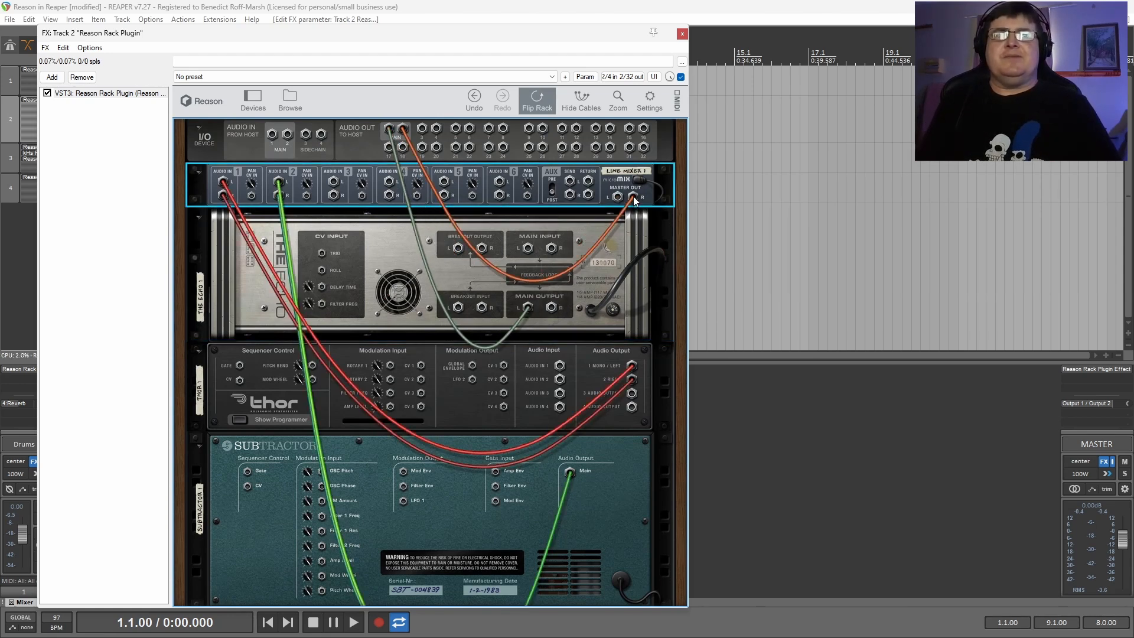
pyautogui.moveTo(633, 197); pyautogui.dragTo(531, 247)
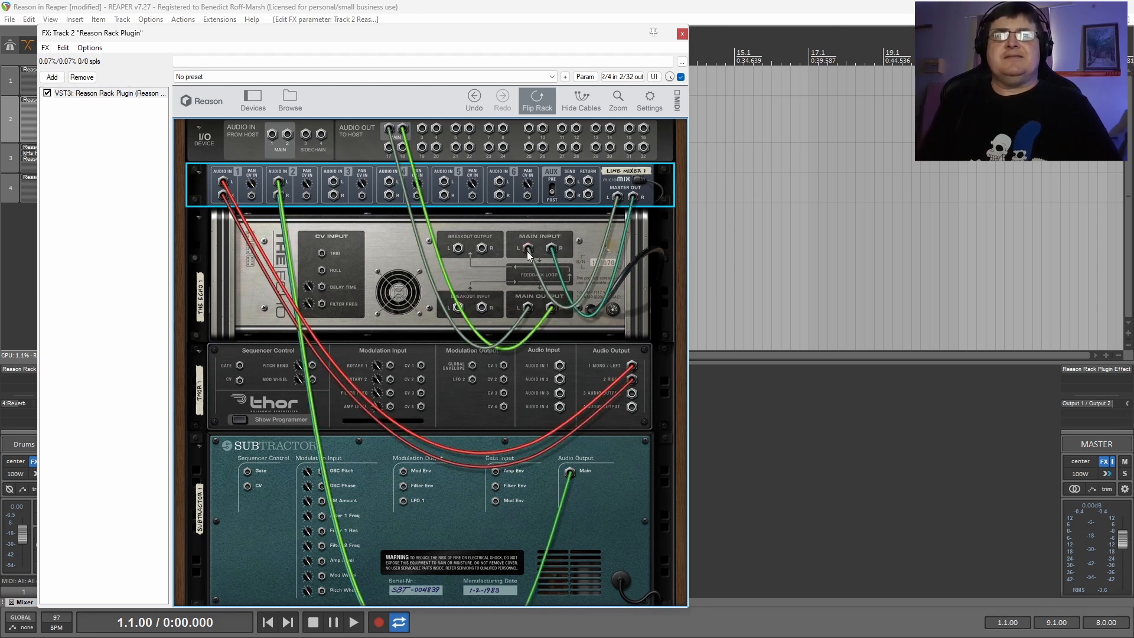
pyautogui.press('Tab')
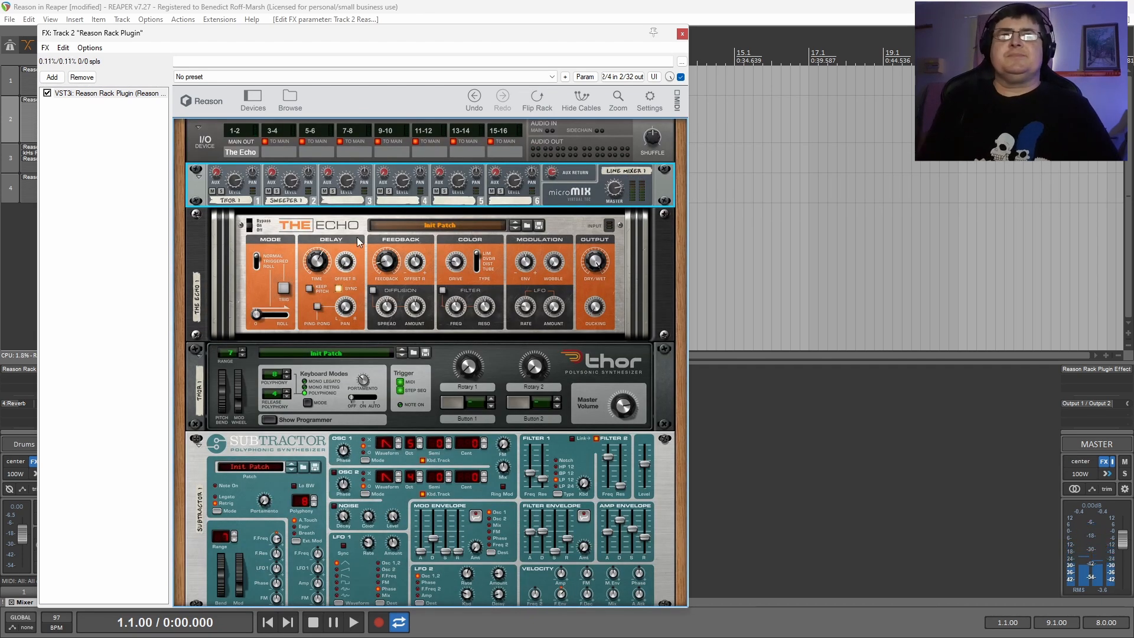
# On The Echo, turn off delay sync, enable the filter, set LFO amount to 31% and wobble to 9%, and adjust the dry/wet balance
pyautogui.click(338, 288)
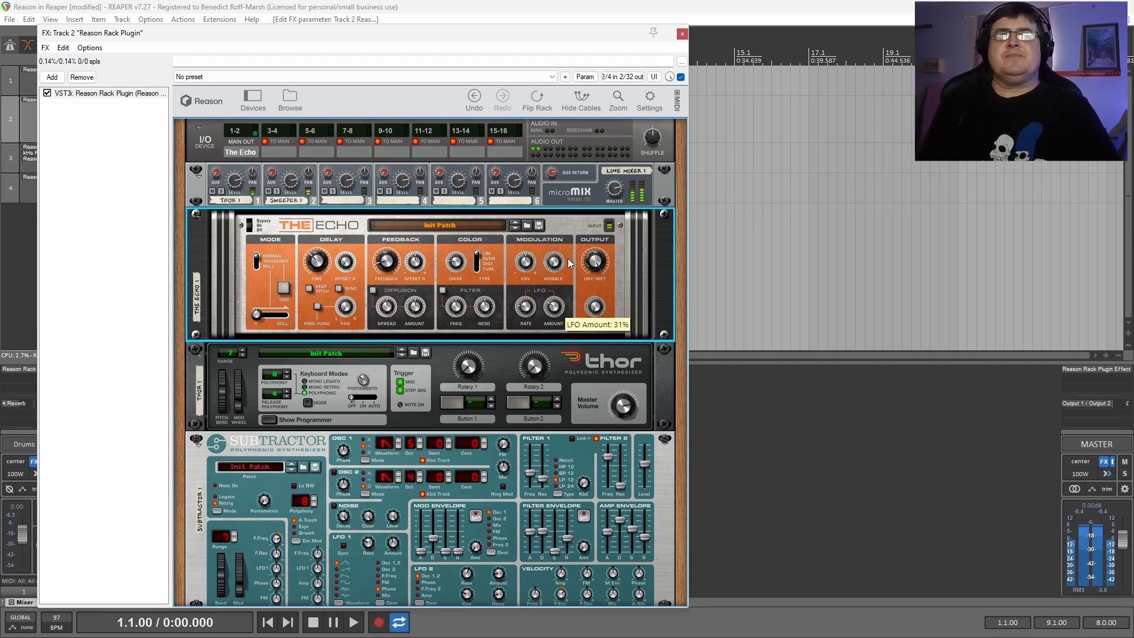
pyautogui.click(443, 290)
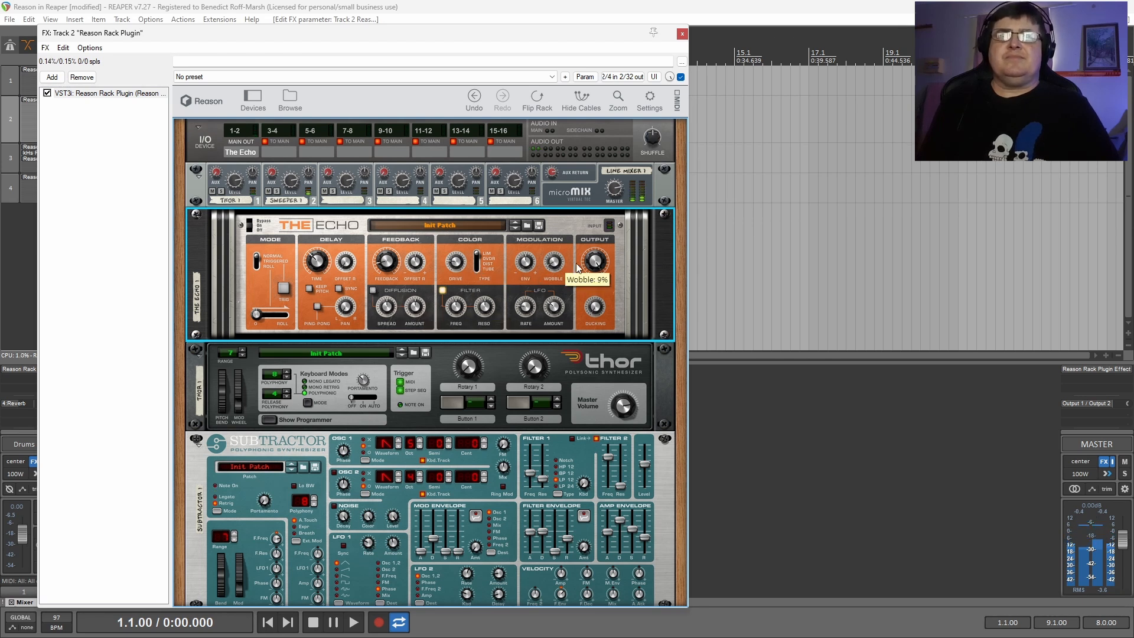
pyautogui.moveTo(623, 373); pyautogui.dragTo(623, 381)
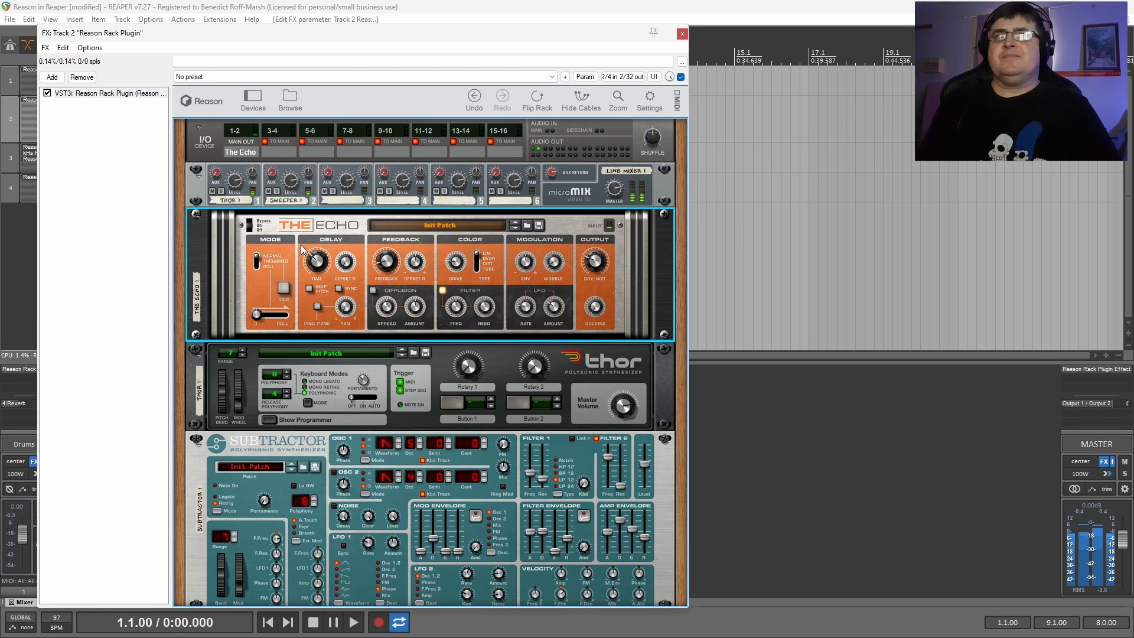
# Add a Quartet Chorus Ensemble directly below The Echo
pyautogui.rightClick(421, 236)
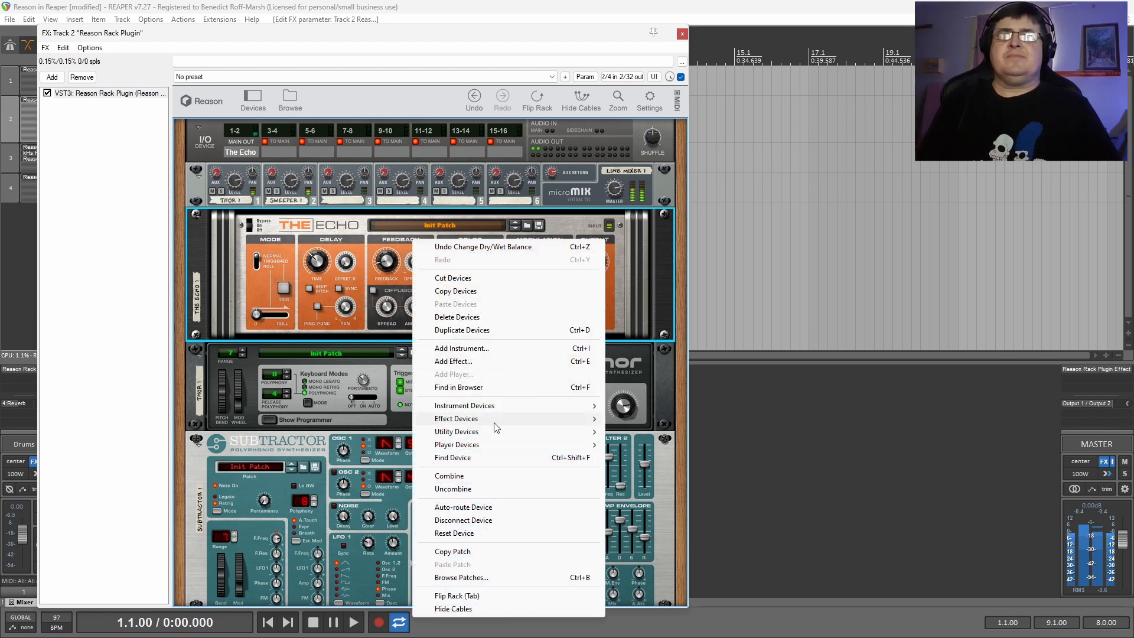
pyautogui.moveTo(521, 421)
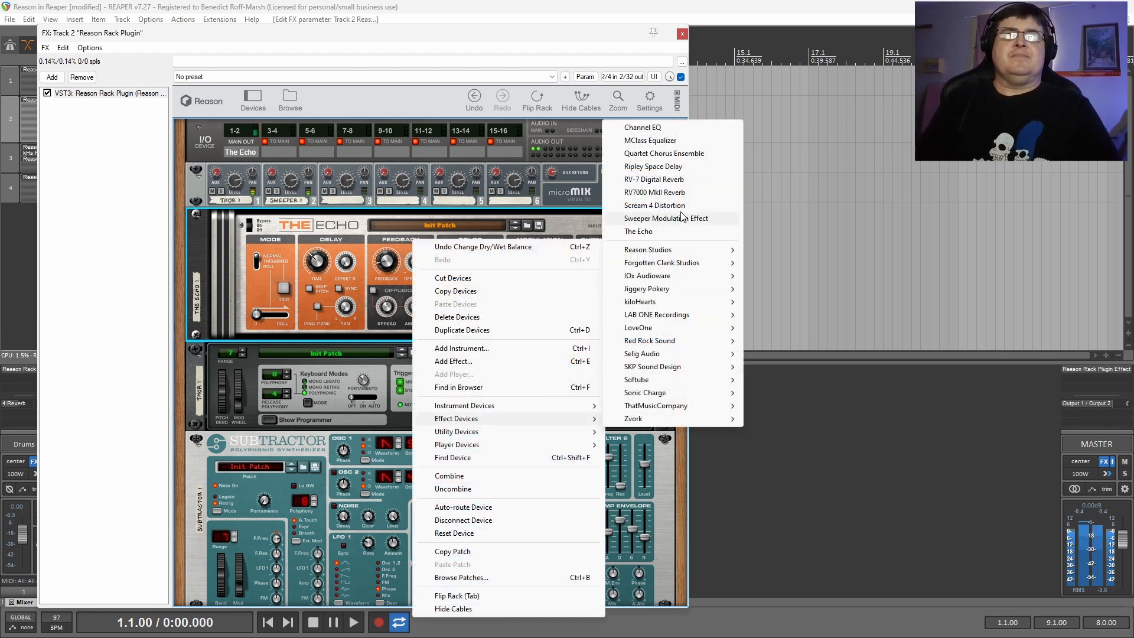
pyautogui.click(687, 156)
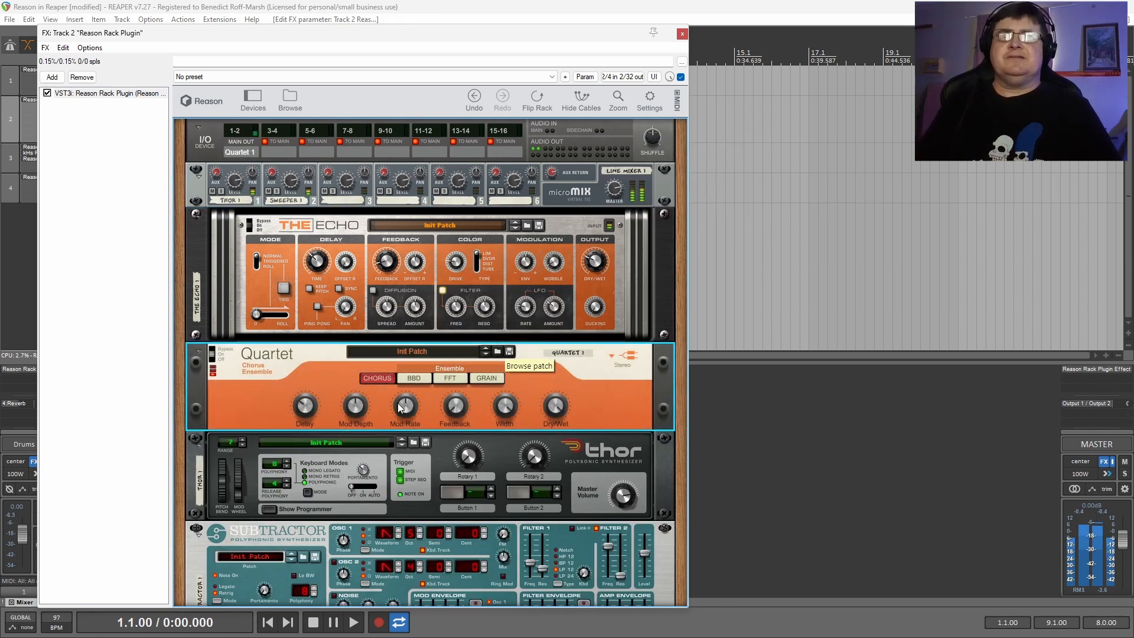
# Flip the rack, move The Echo below the Quartet so the mixer feeds Quartet before The Echo, and flip back to the front
pyautogui.press('Tab')
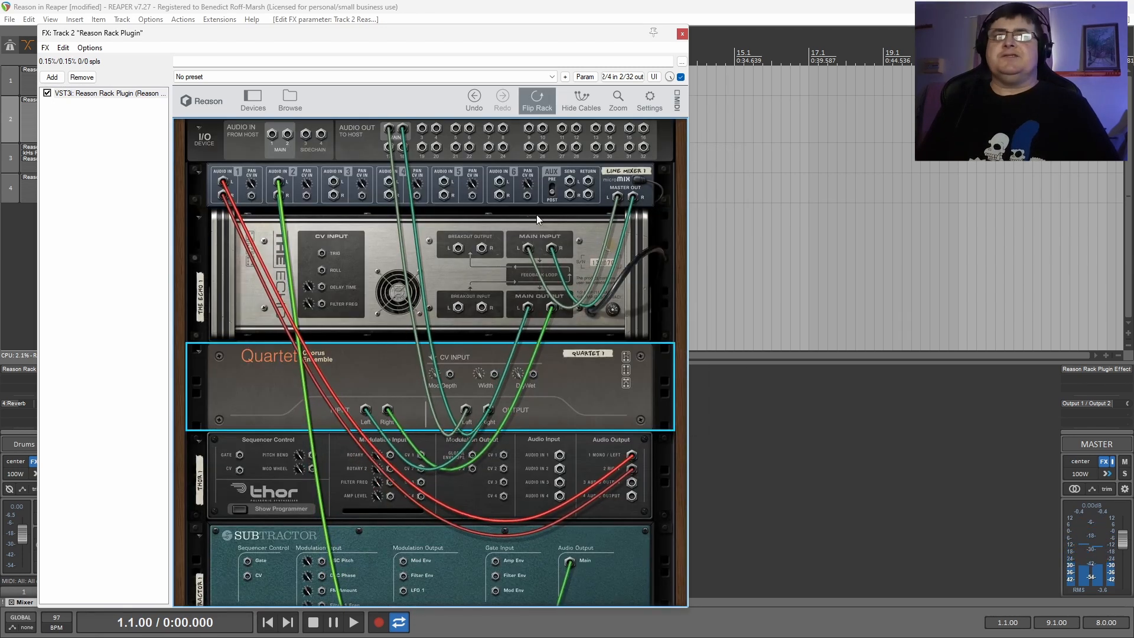
pyautogui.click(360, 254)
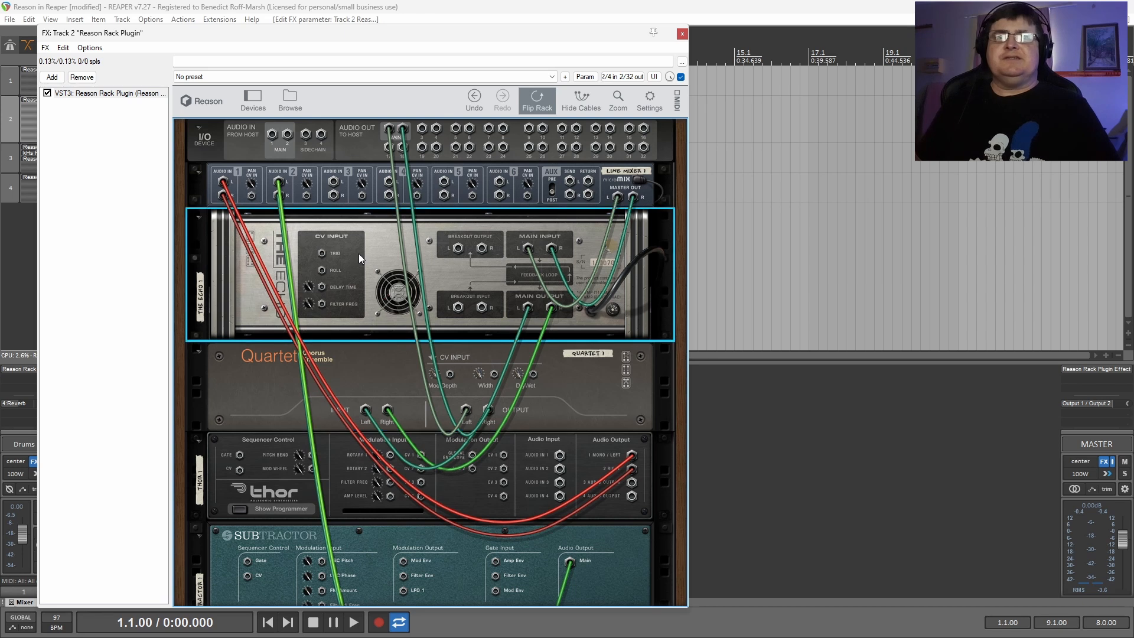
pyautogui.moveTo(355, 249); pyautogui.dragTo(395, 438)
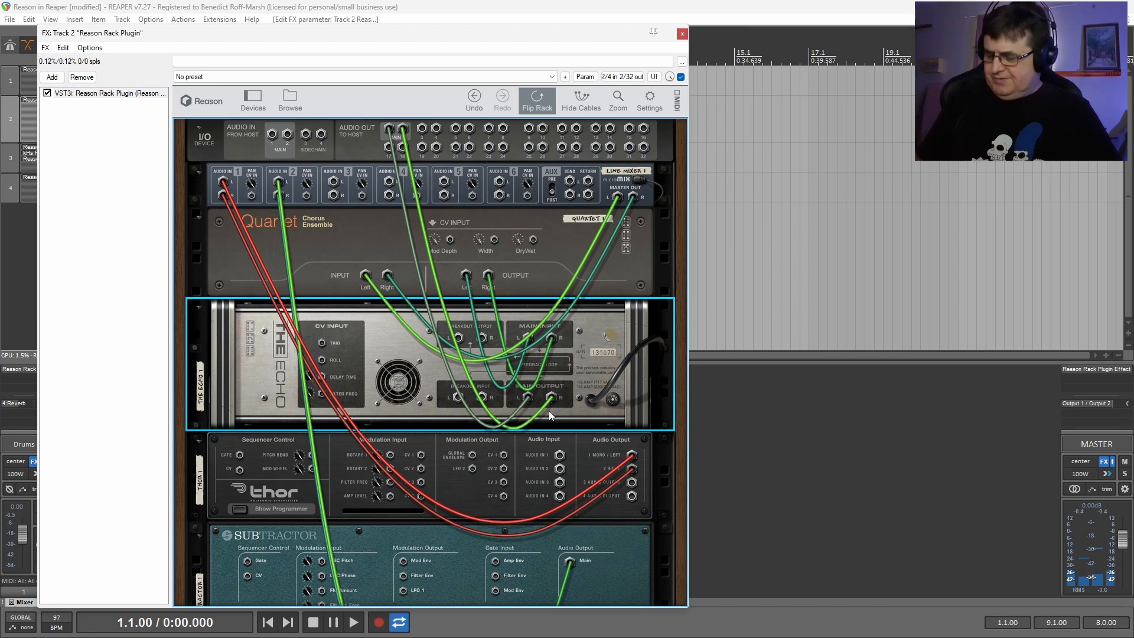
pyautogui.press('Tab')
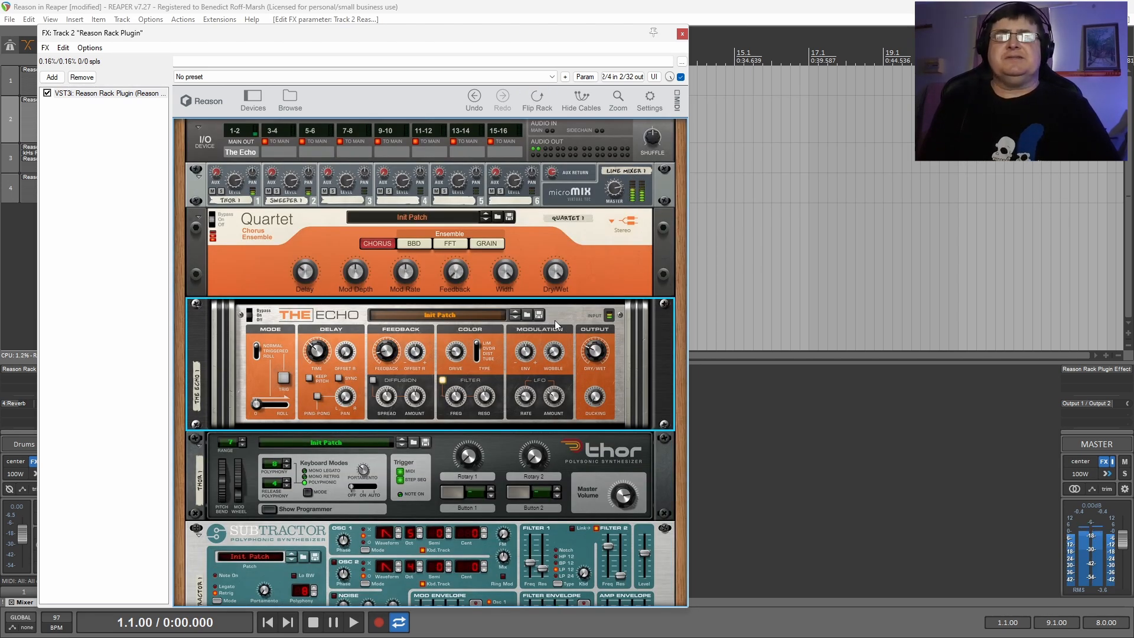
# Set The Echo's dry/wet balance to 33%, then adjust the Quartet's chorus delay and set its dry/wet to 27.3%
pyautogui.click(555, 273)
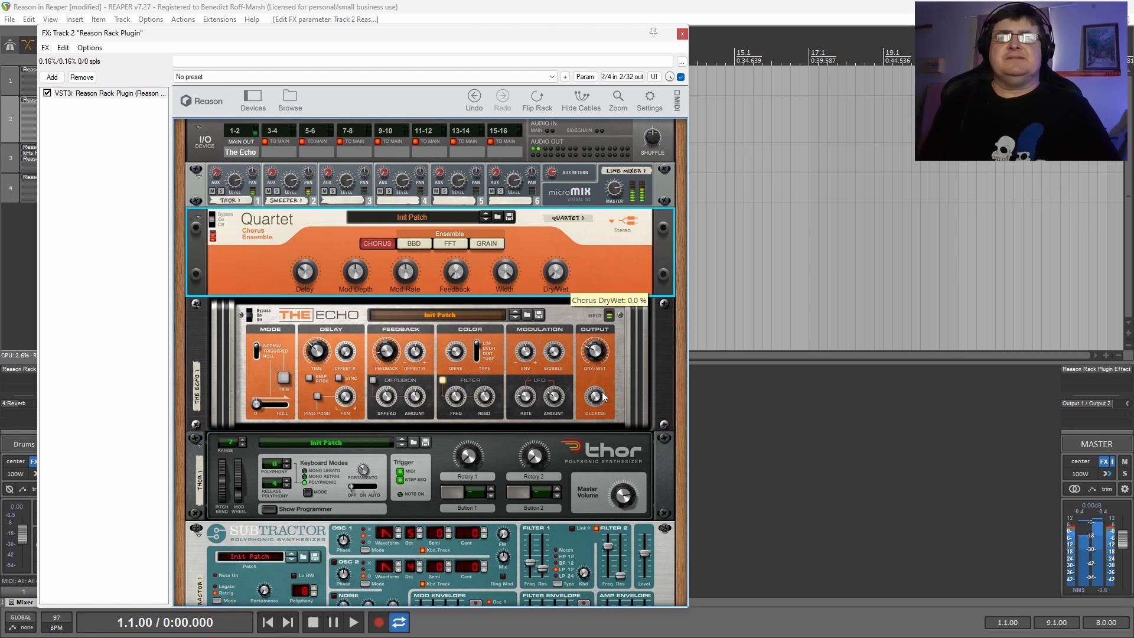
pyautogui.click(596, 352)
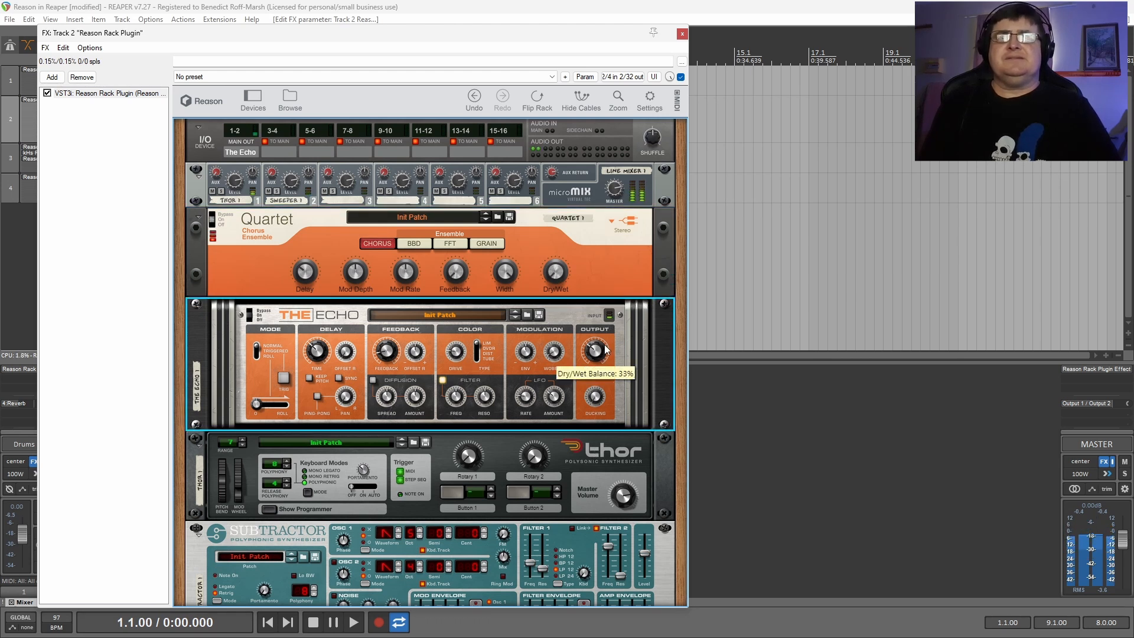
pyautogui.click(561, 278)
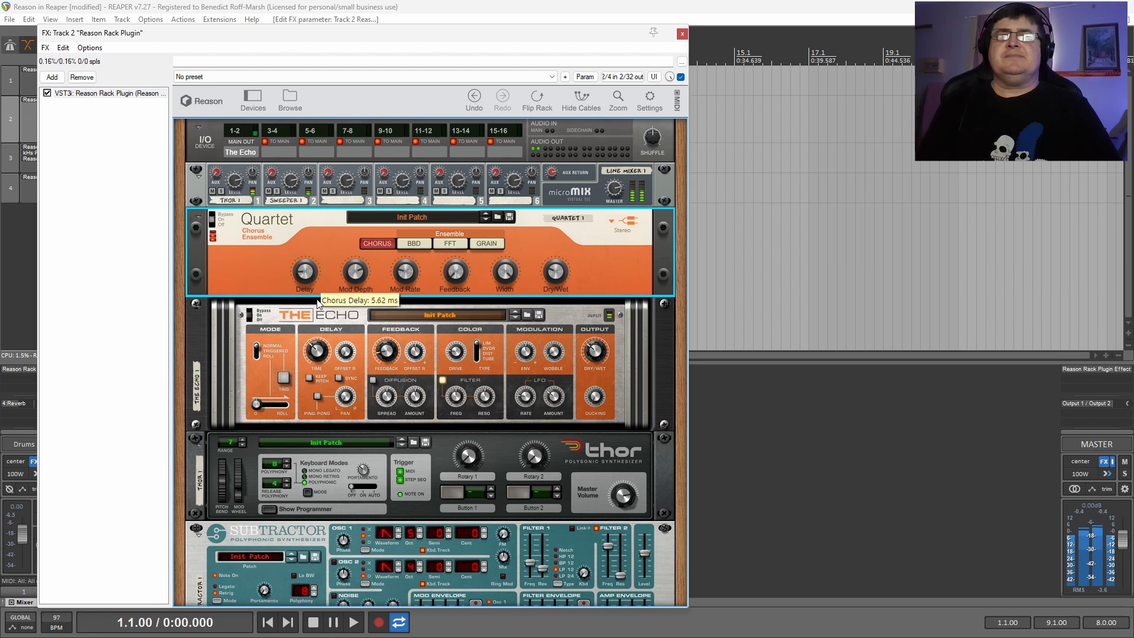
pyautogui.moveTo(333, 191); pyautogui.dragTo(328, 287)
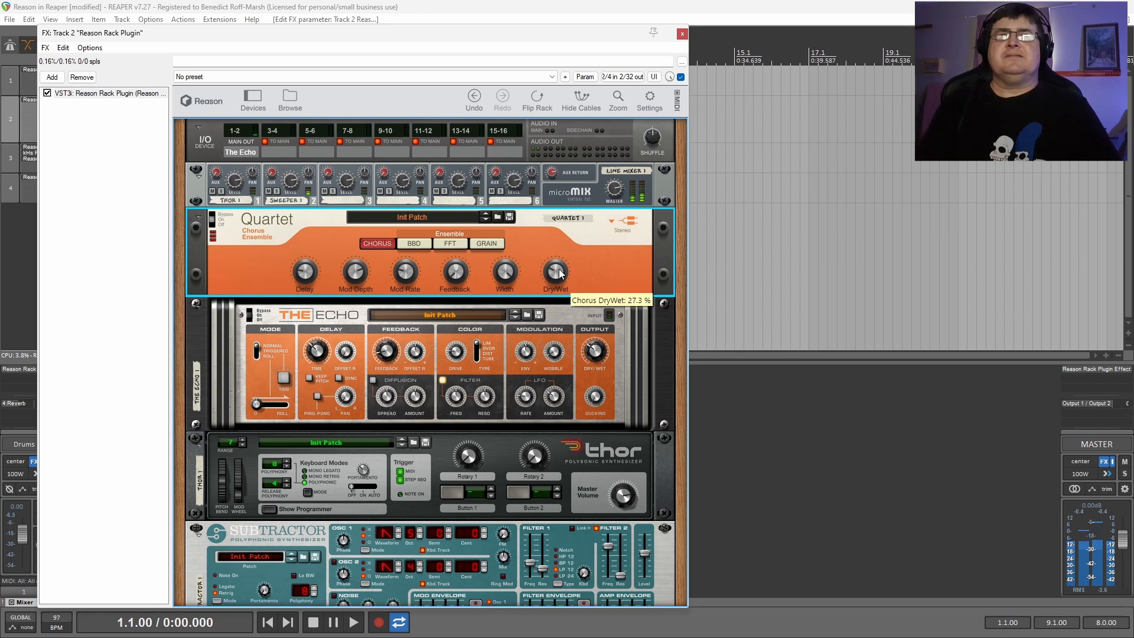
# Fold the Quartet and The Echo devices
pyautogui.click(200, 218)
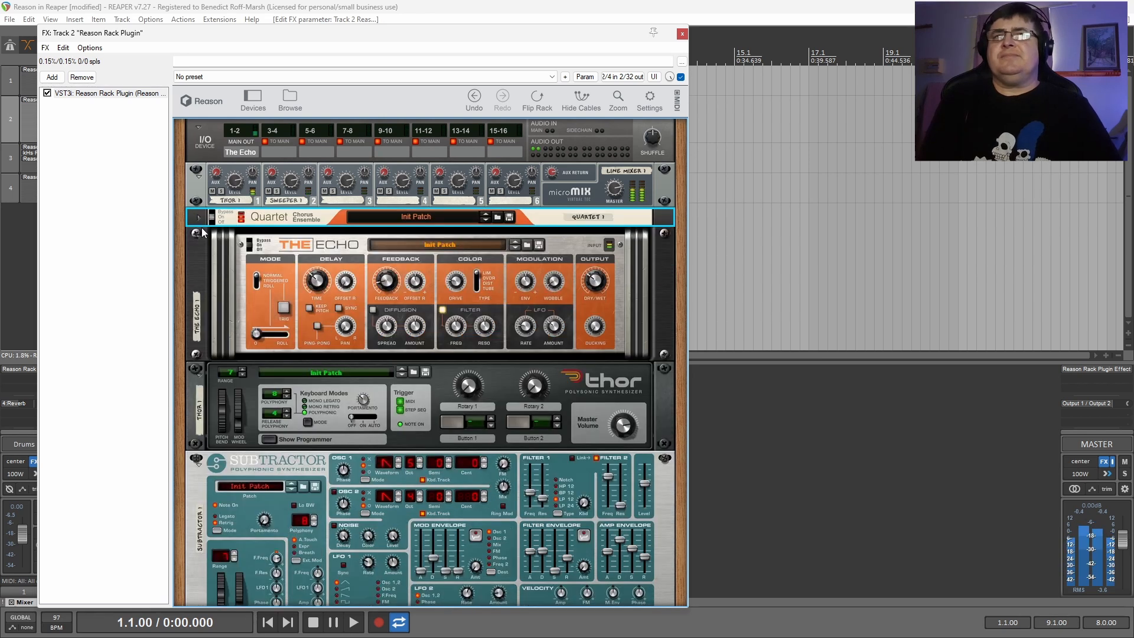
pyautogui.click(197, 234)
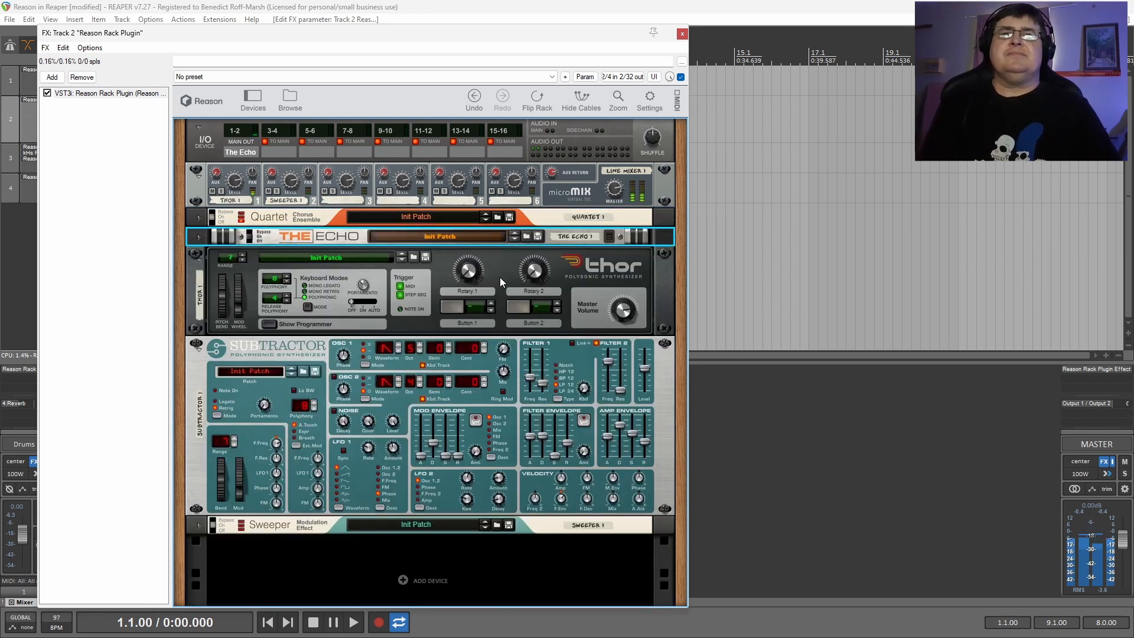
pyautogui.scroll(-2, 499, 278)
pyautogui.scroll(2, 499, 278)
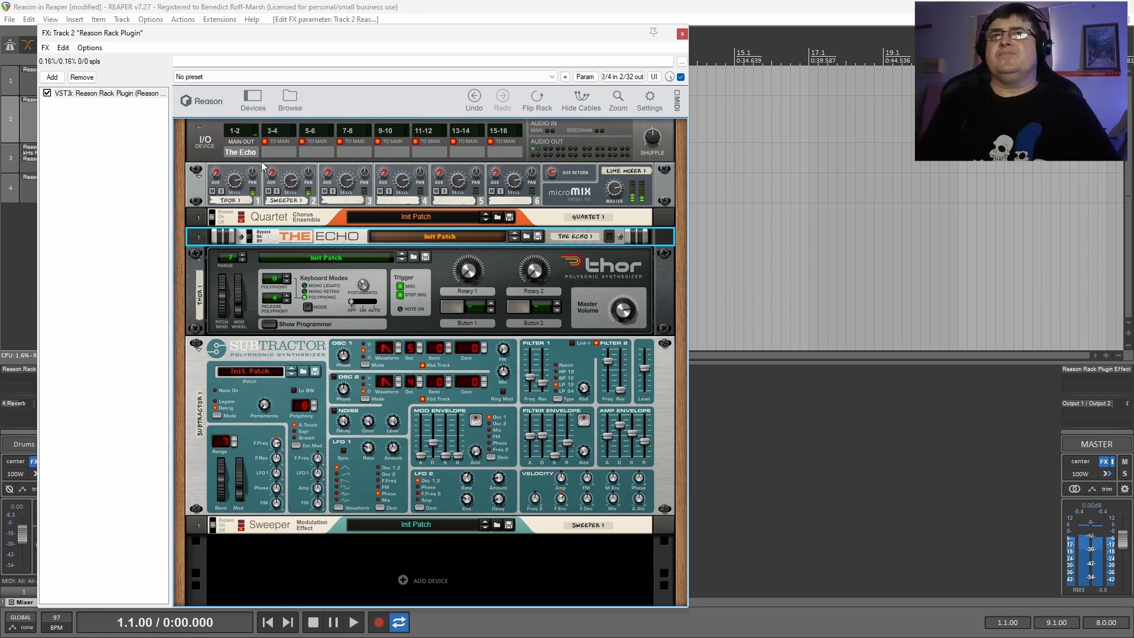
# Add HigherHz's VST3 HZ Multiplier after the Reason Rack Plugin on track 2, and raise its PreDelay
pyautogui.click(52, 77)
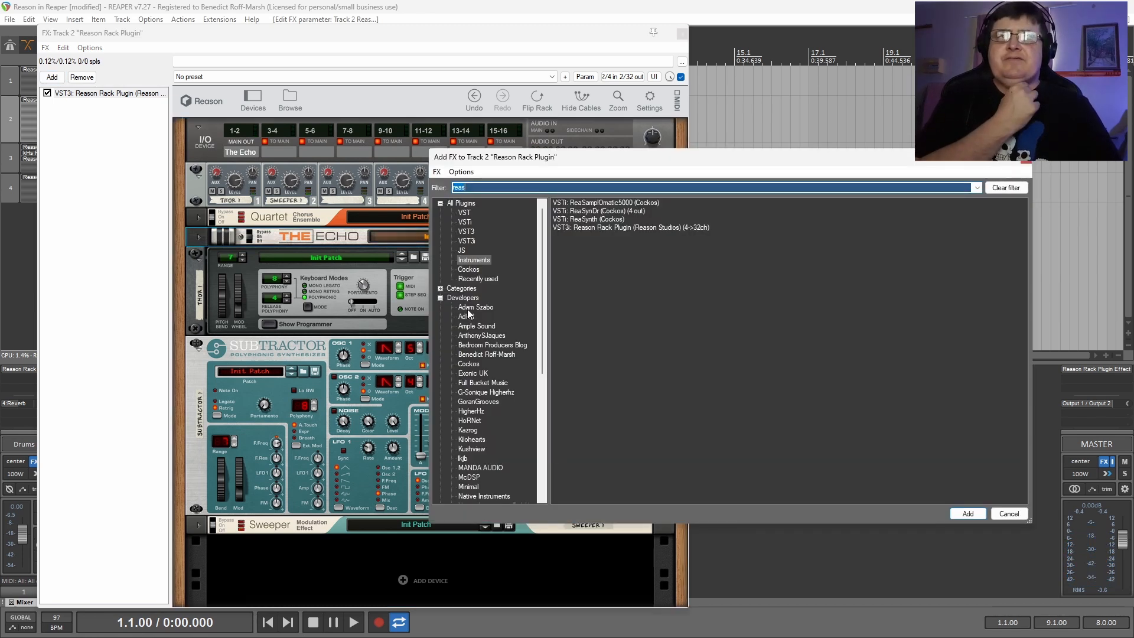
pyautogui.click(488, 356)
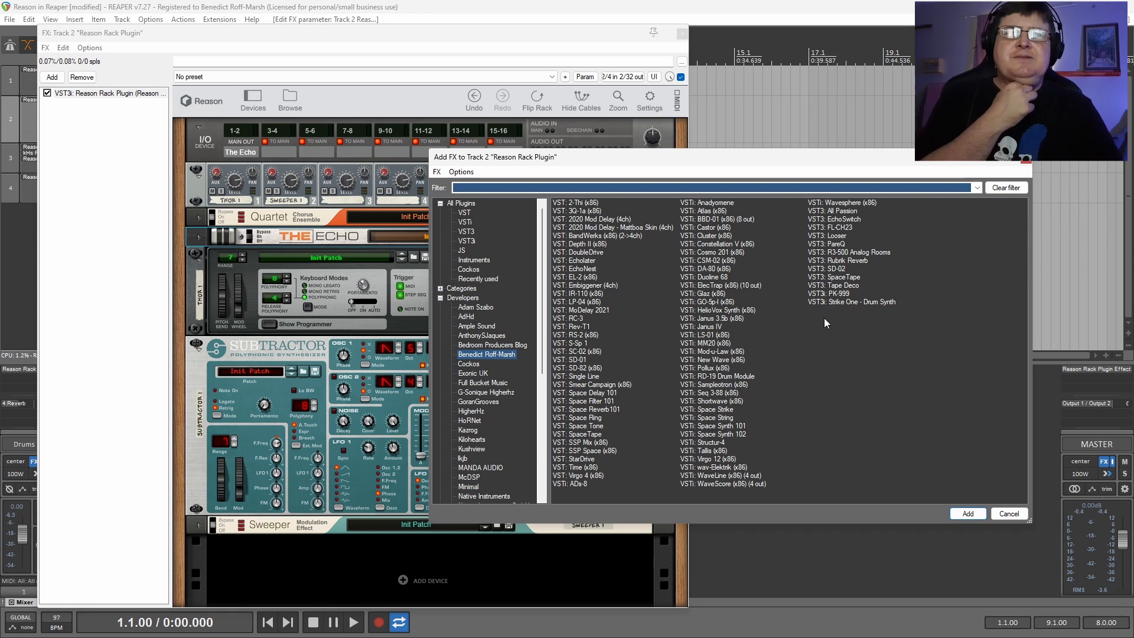
pyautogui.click(481, 413)
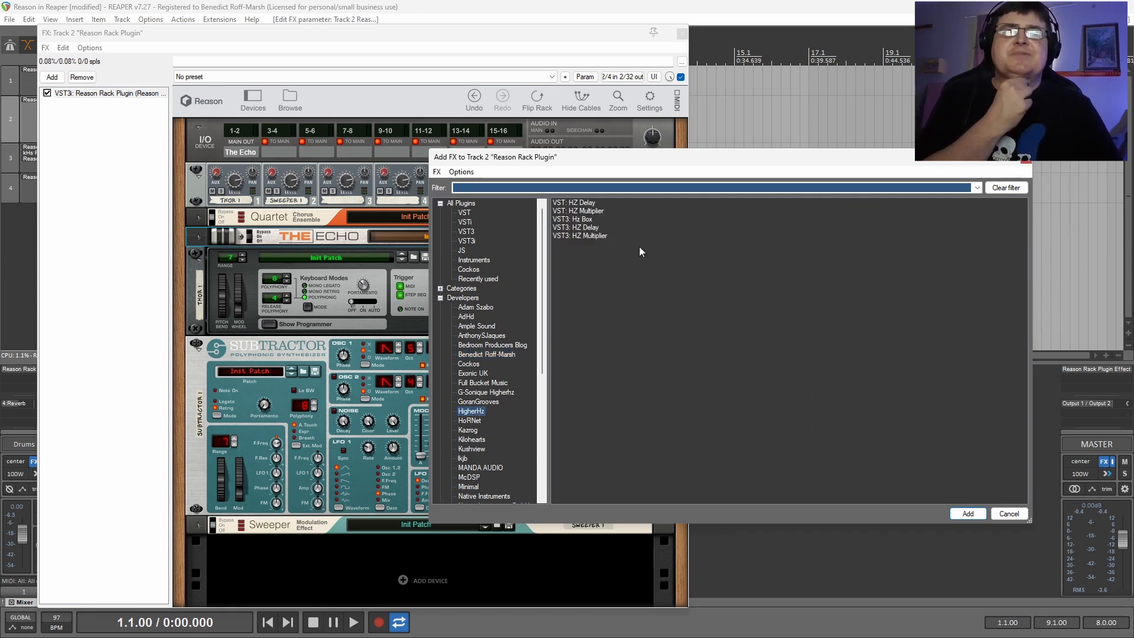
pyautogui.click(591, 211)
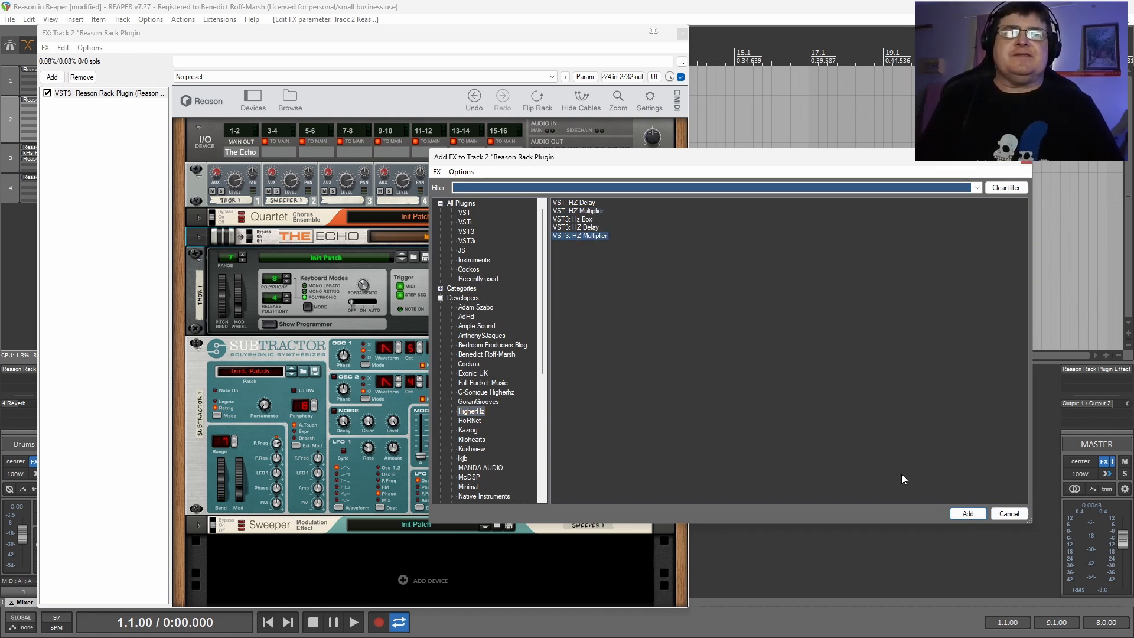
pyautogui.click(968, 514)
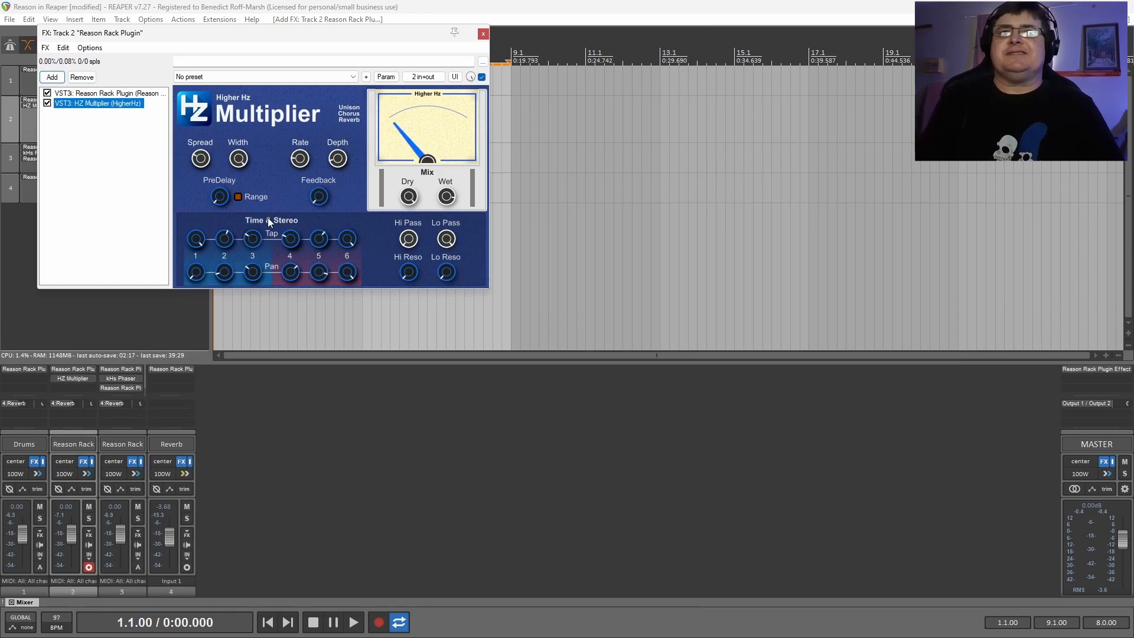
pyautogui.moveTo(254, 36); pyautogui.dragTo(398, 175)
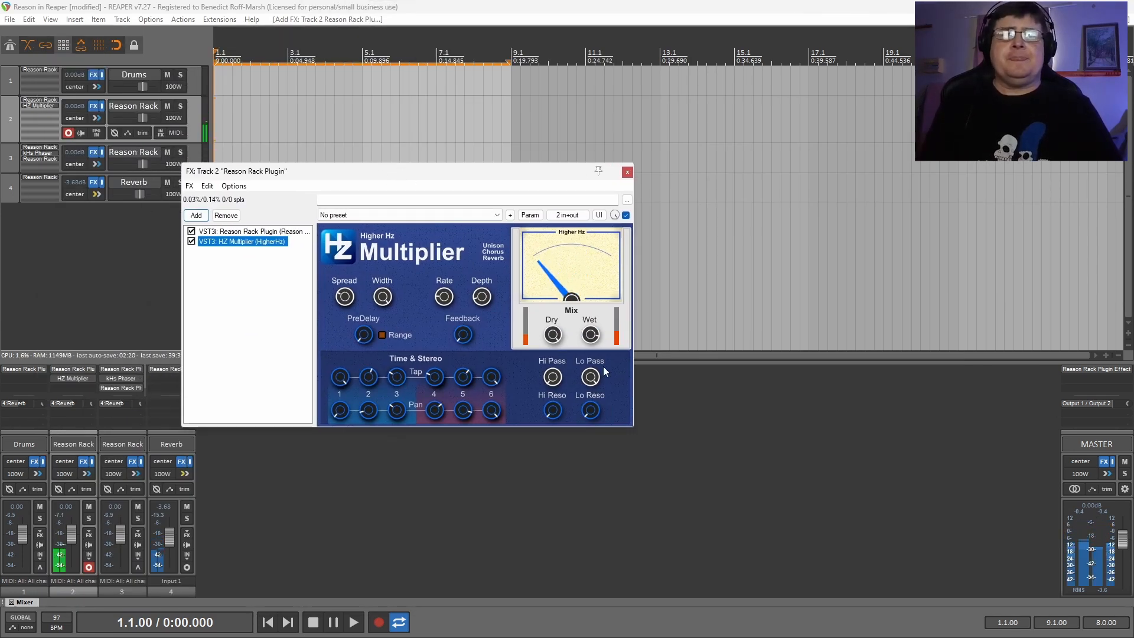
pyautogui.moveTo(371, 338); pyautogui.dragTo(375, 305)
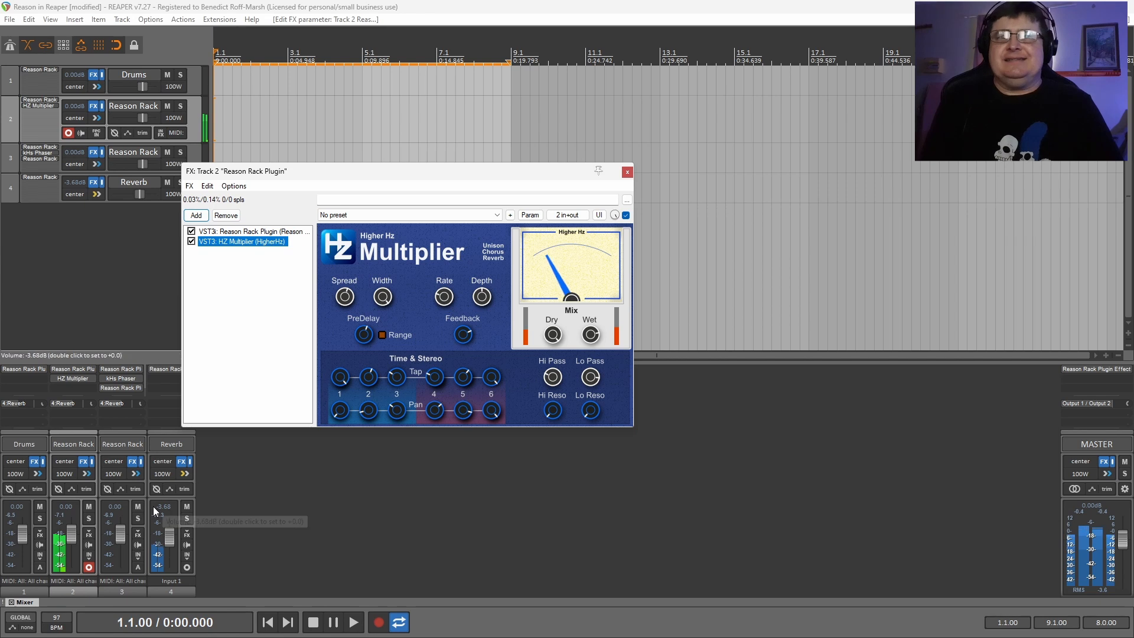
# Compare the sound with the Reverb track muted and unmuted, and with it soloed and unsoloed
pyautogui.click(188, 506)
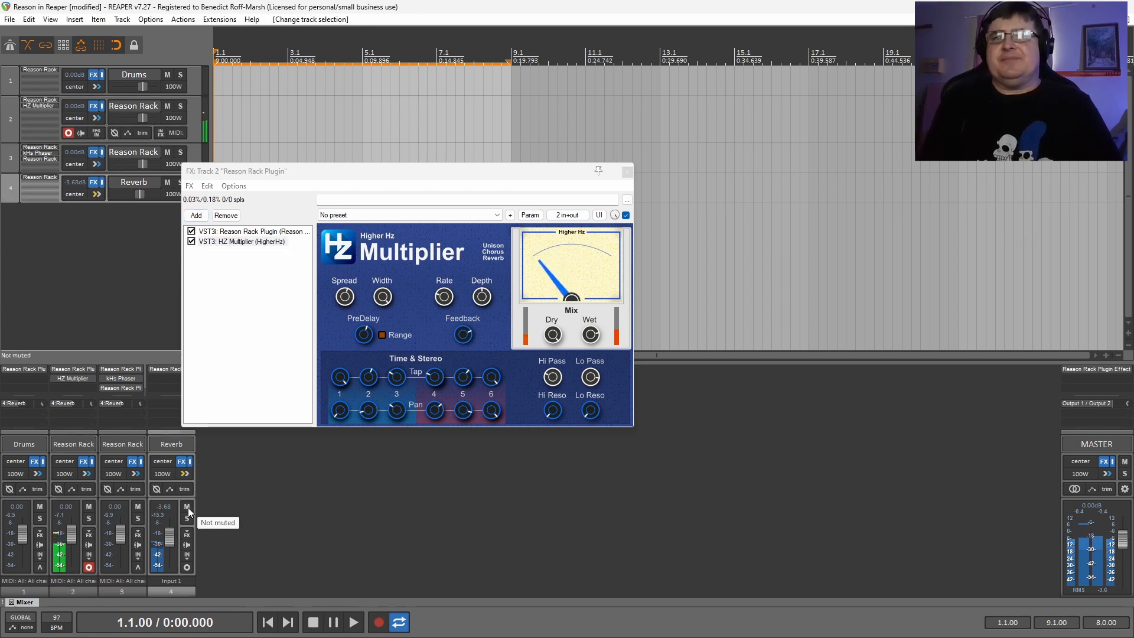
pyautogui.click(826, 59)
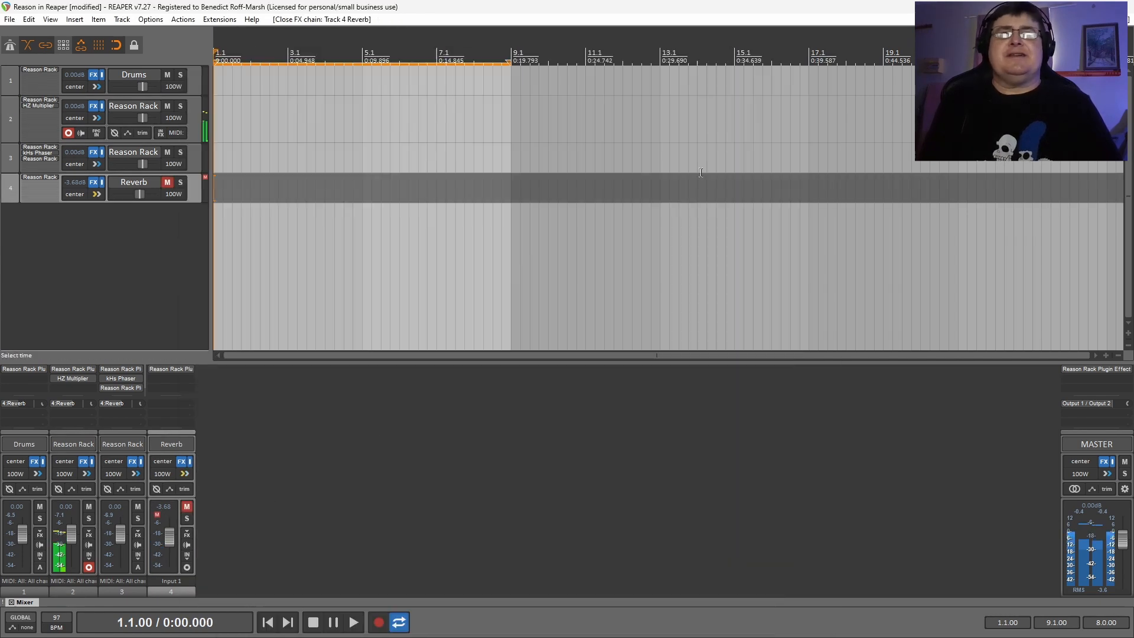
pyautogui.click(186, 507)
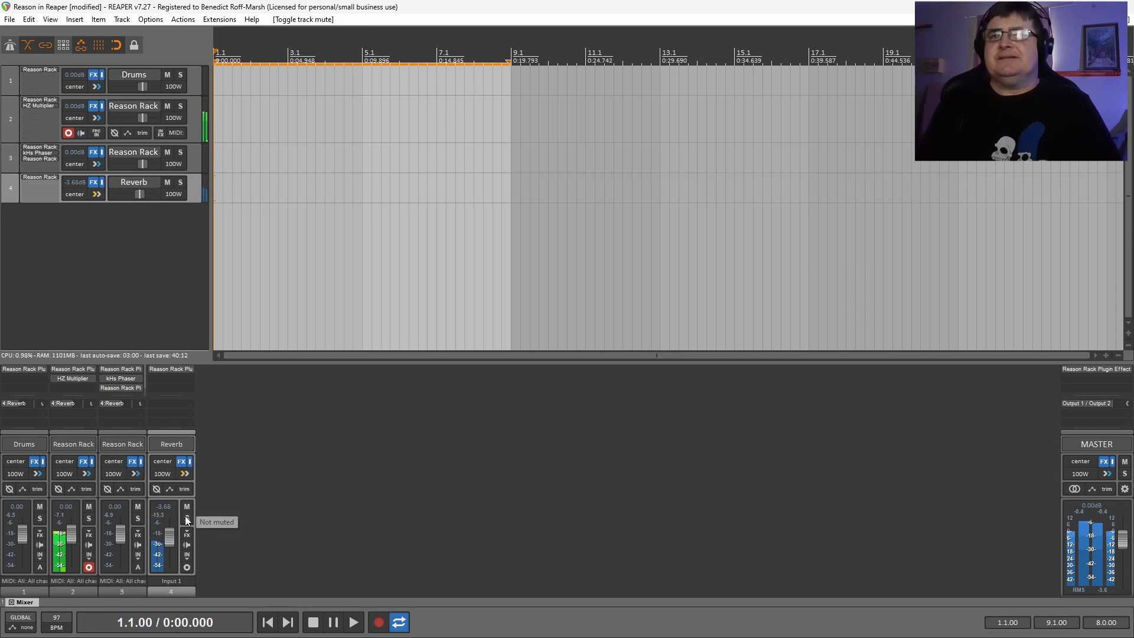
pyautogui.click(187, 519)
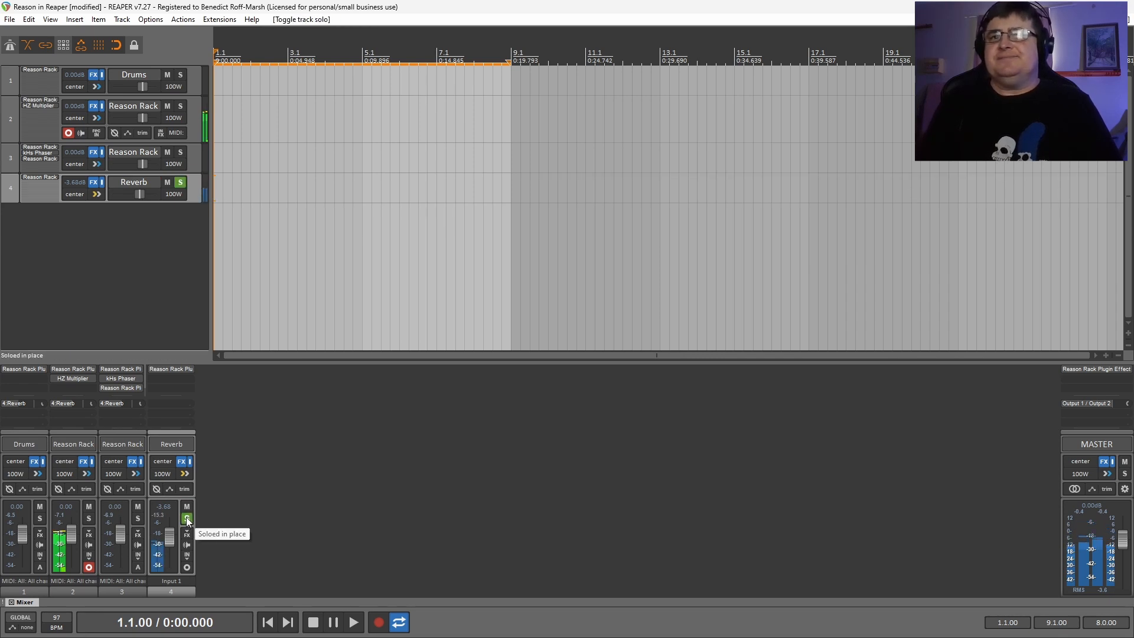
pyautogui.click(186, 519)
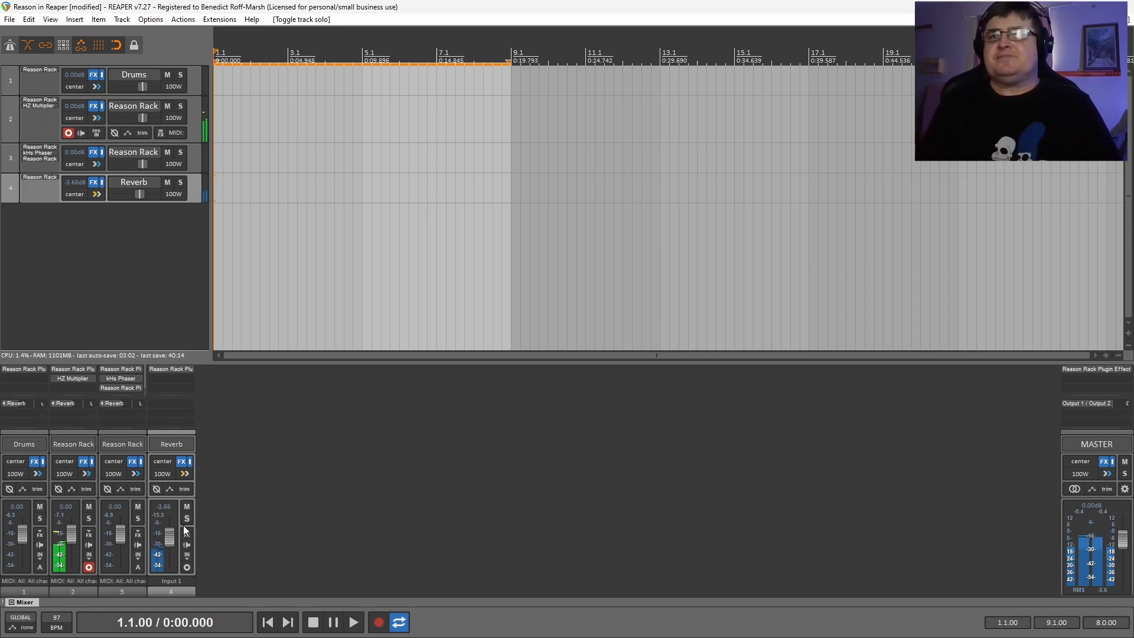
# Enable the PreDelay Range option on track 2's HZ Multiplier, and switch back to the Reason Rack Plugin in the chain
pyautogui.click(103, 118)
pyautogui.click(93, 109)
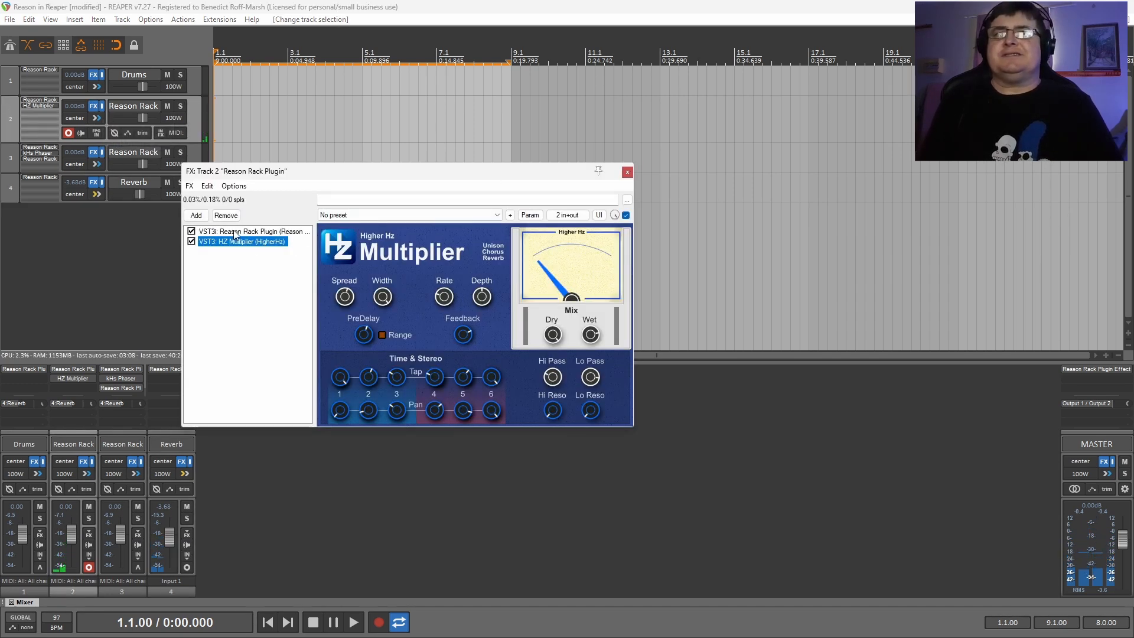
pyautogui.click(383, 336)
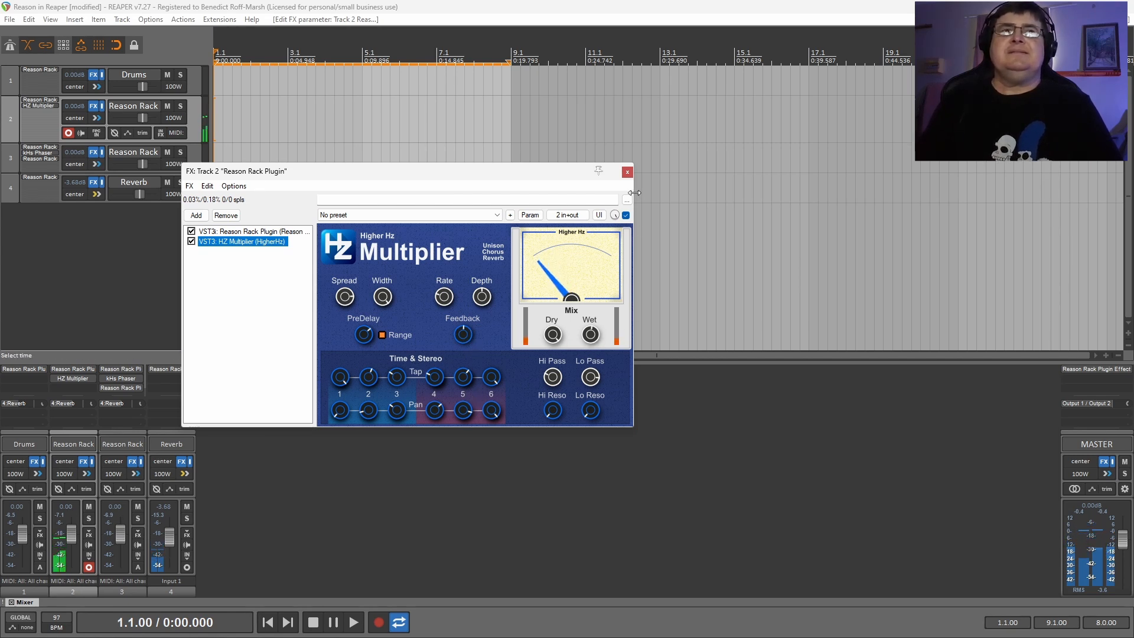
pyautogui.click(242, 232)
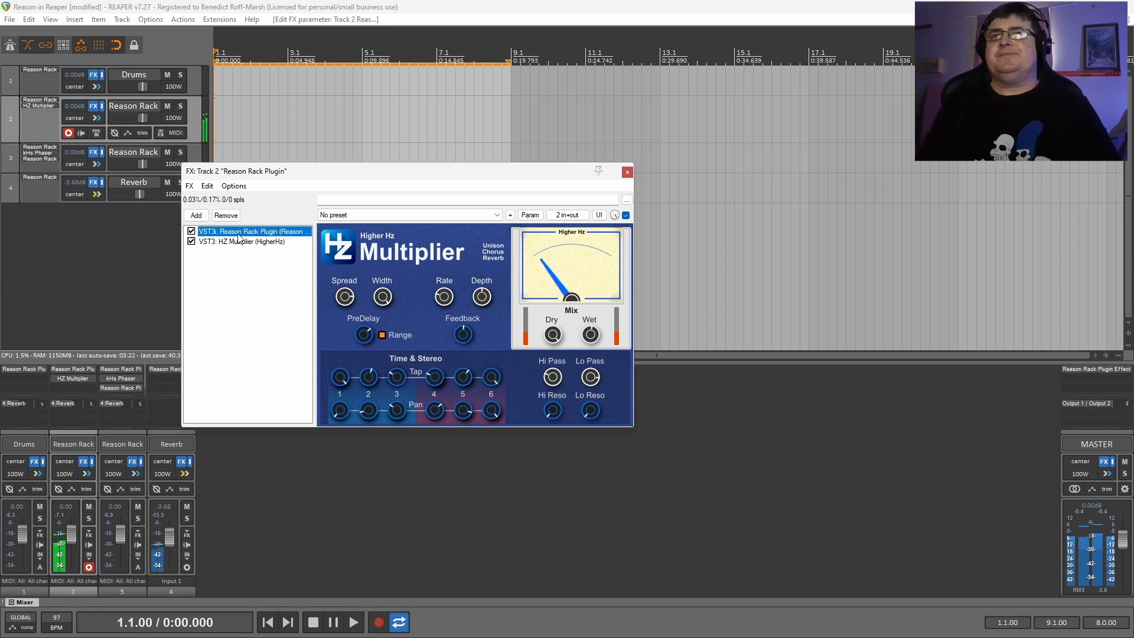